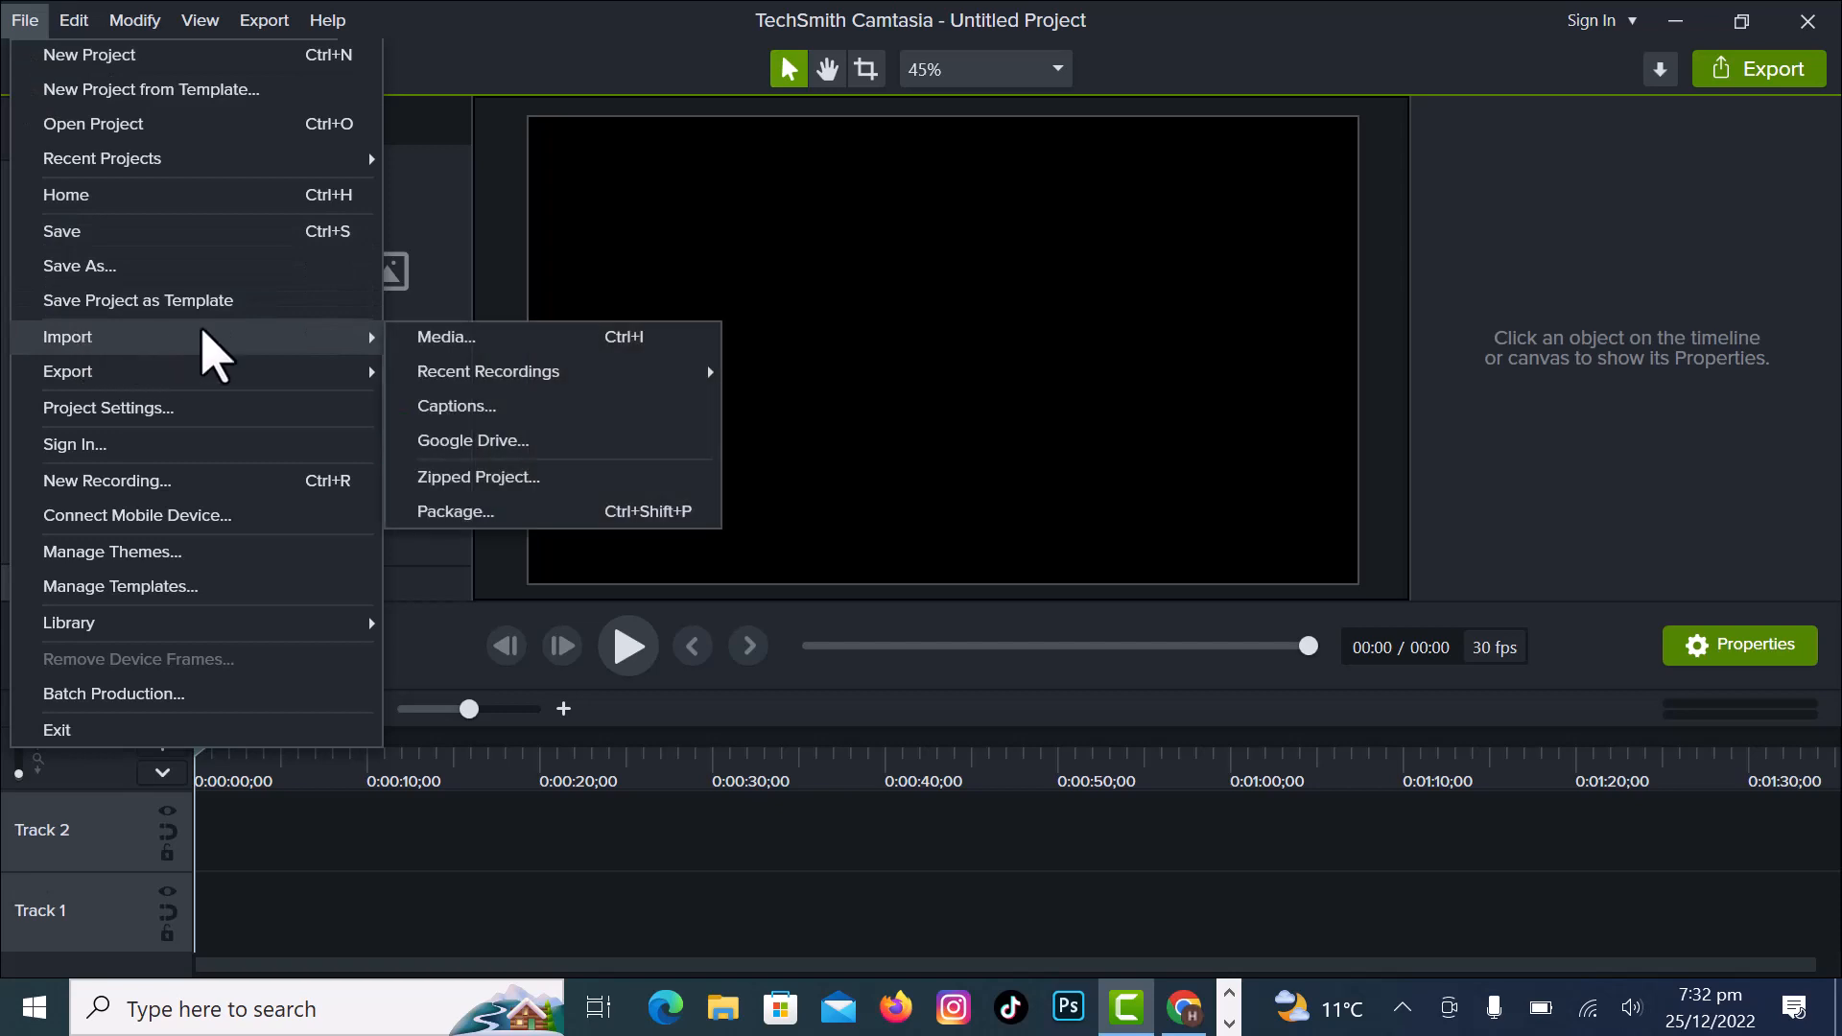
- Import the beautiful-sunrise-over-the-tropical-beach video from Downloads and place it at the start of Track 1
left_click(420, 339)
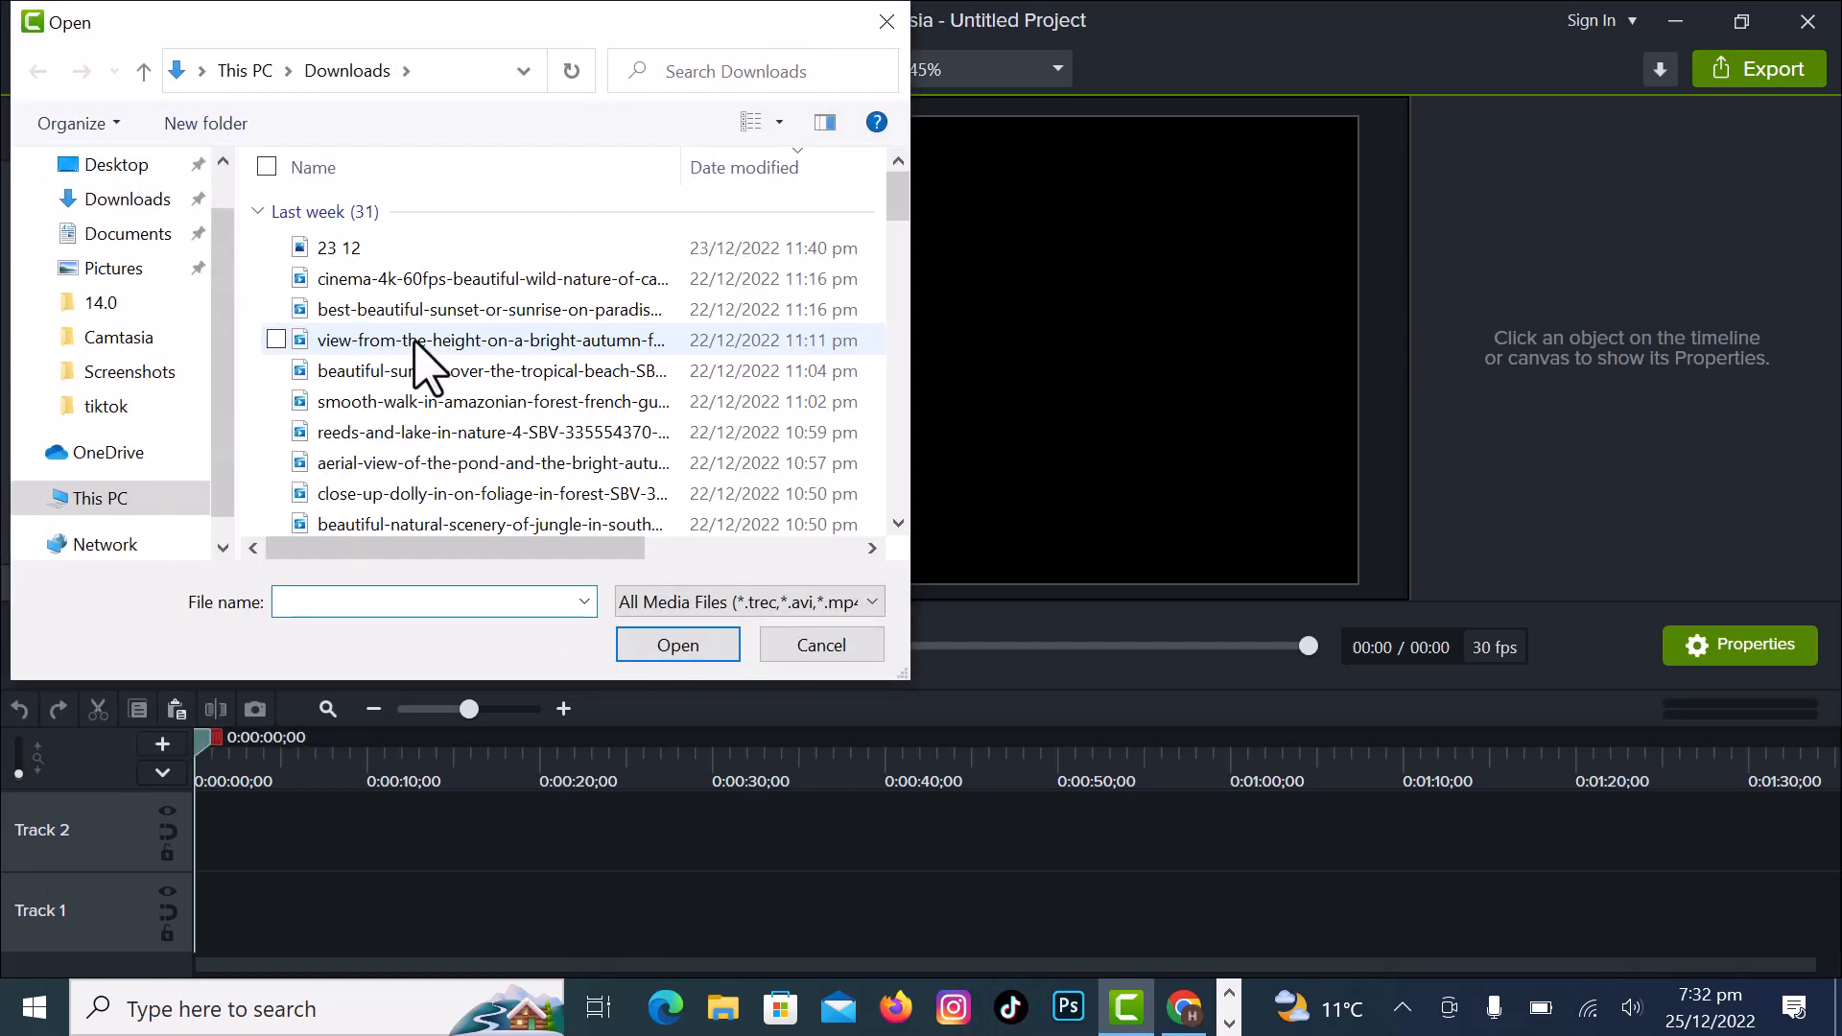
double_click(365, 377)
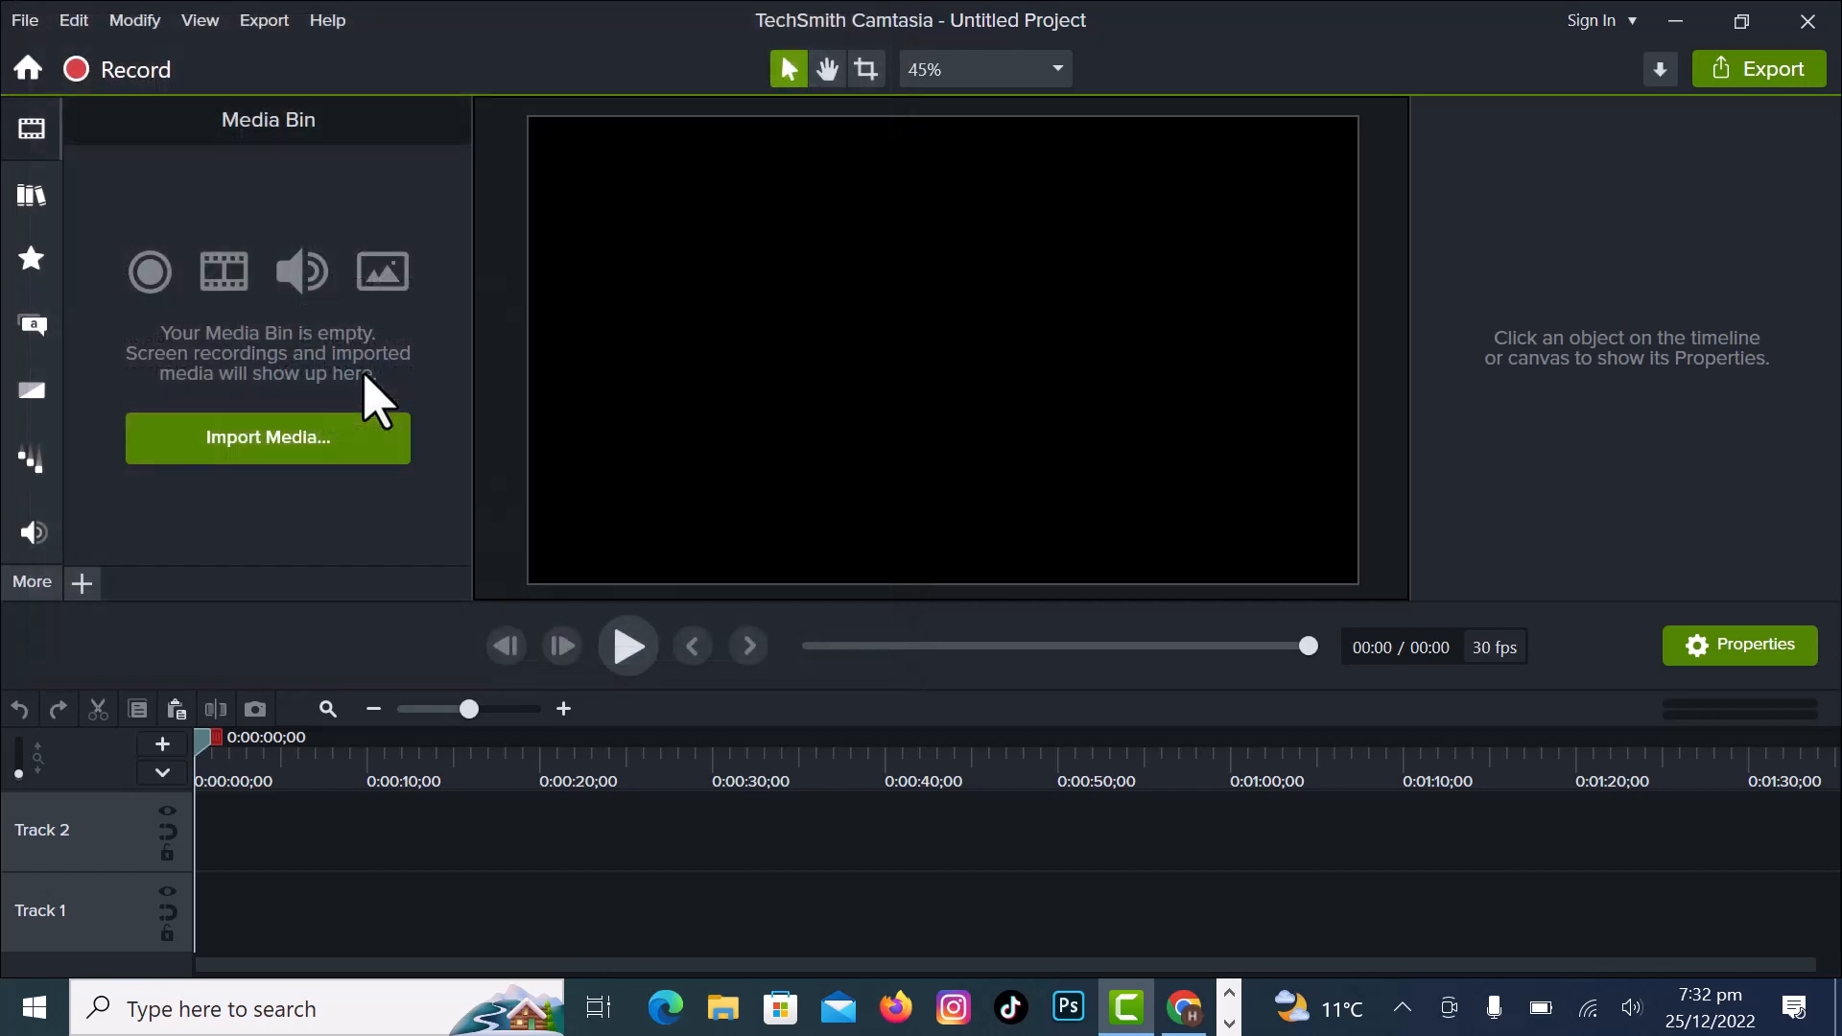
left_click_drag(198, 317, 192, 912)
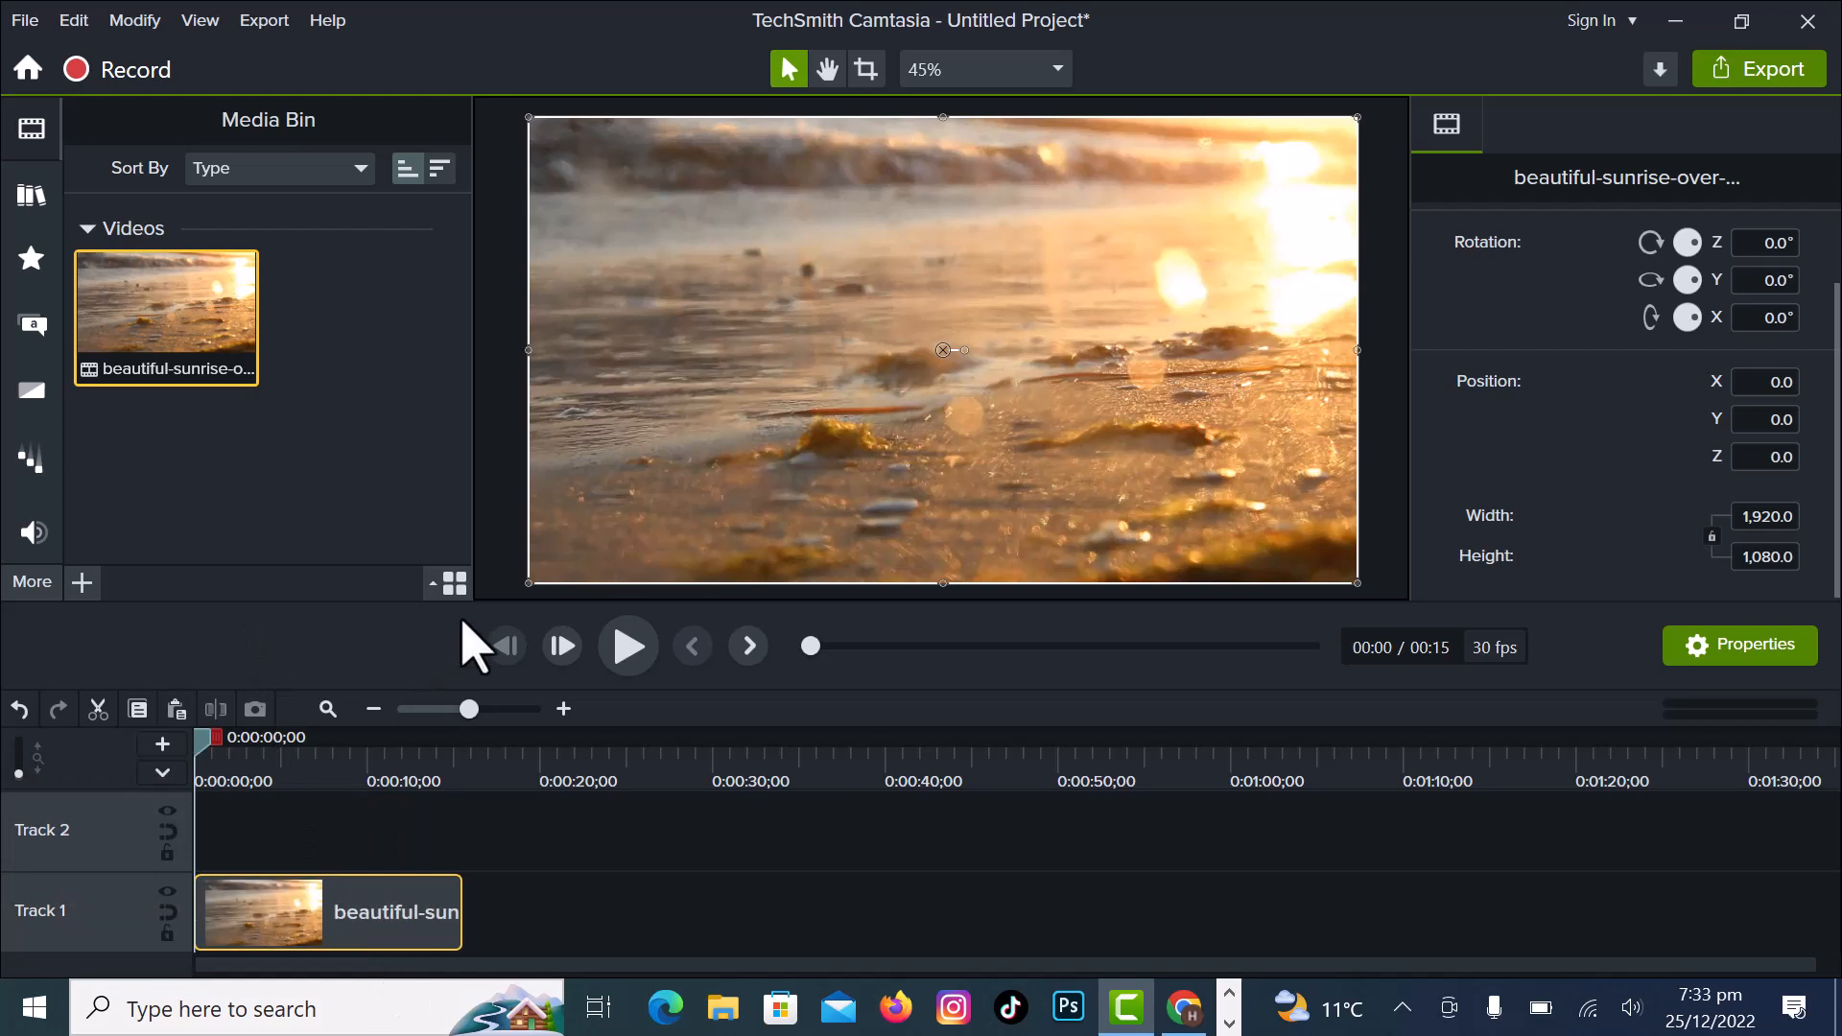
- Play the video briefly to 0:00:00;26 and add the white rectangular ABC callout from the Basic style there
left_click(626, 654)
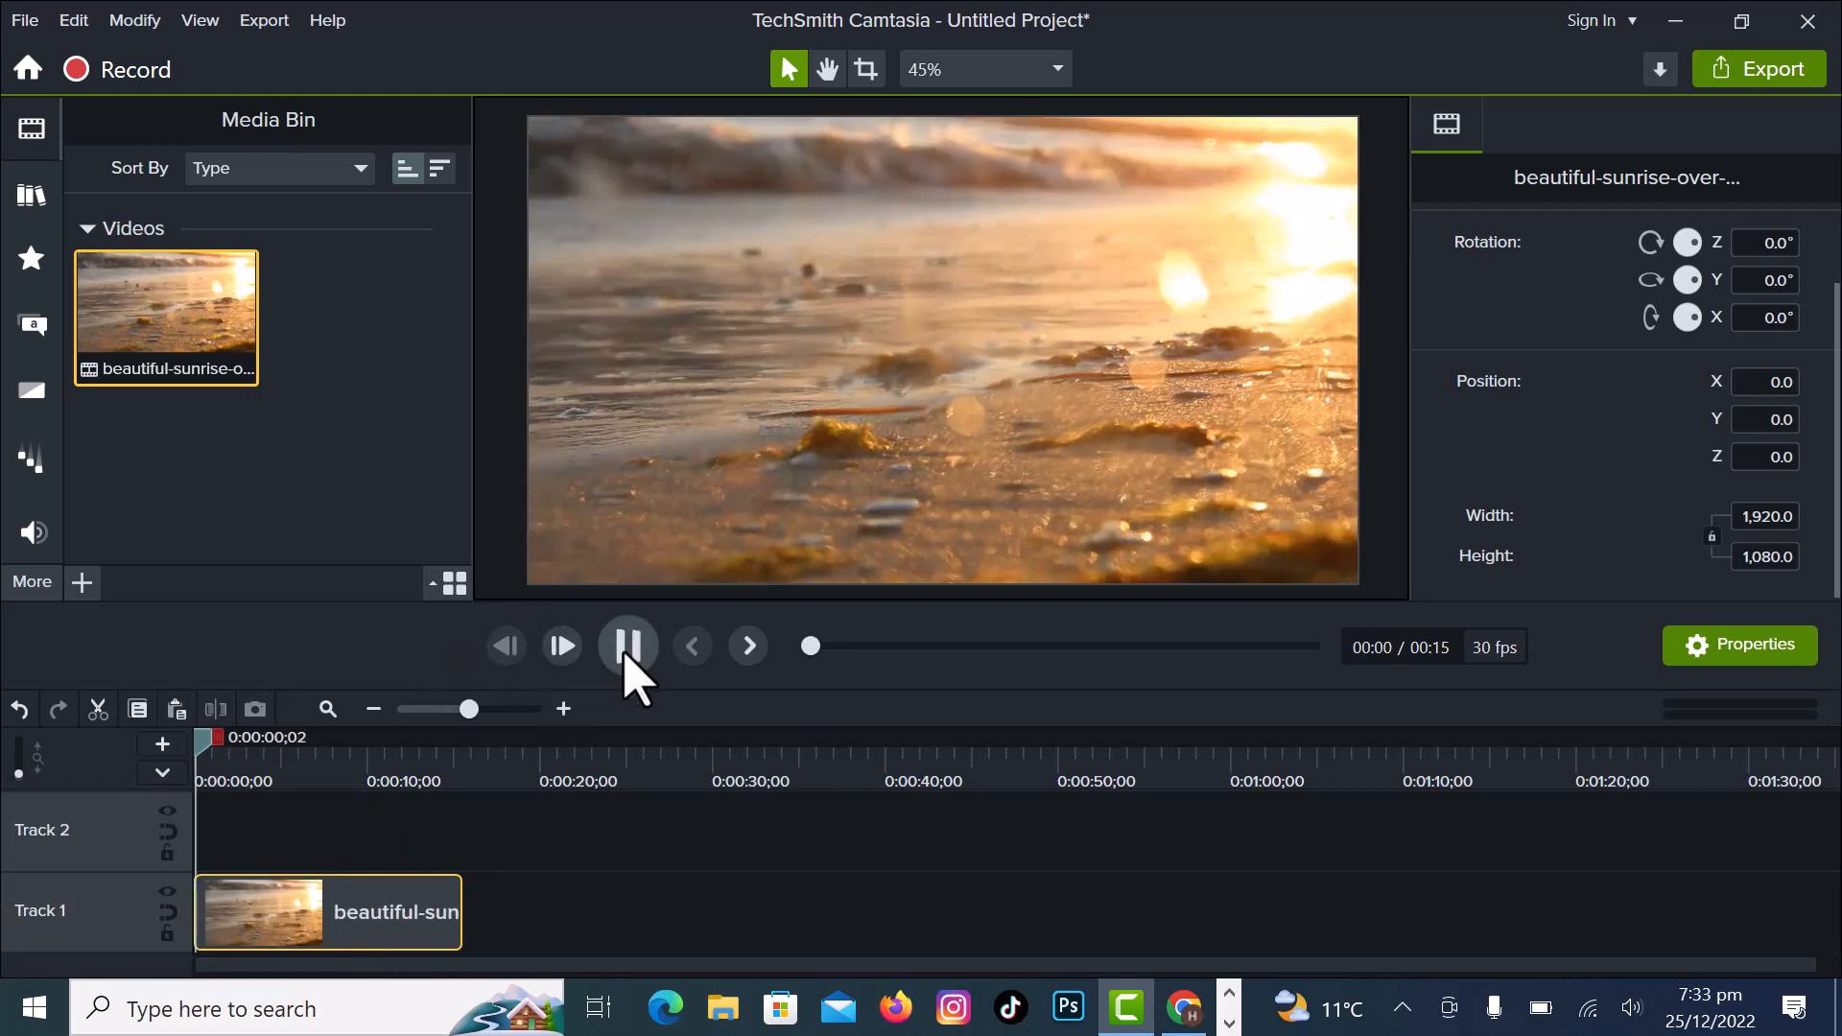
left_click(626, 656)
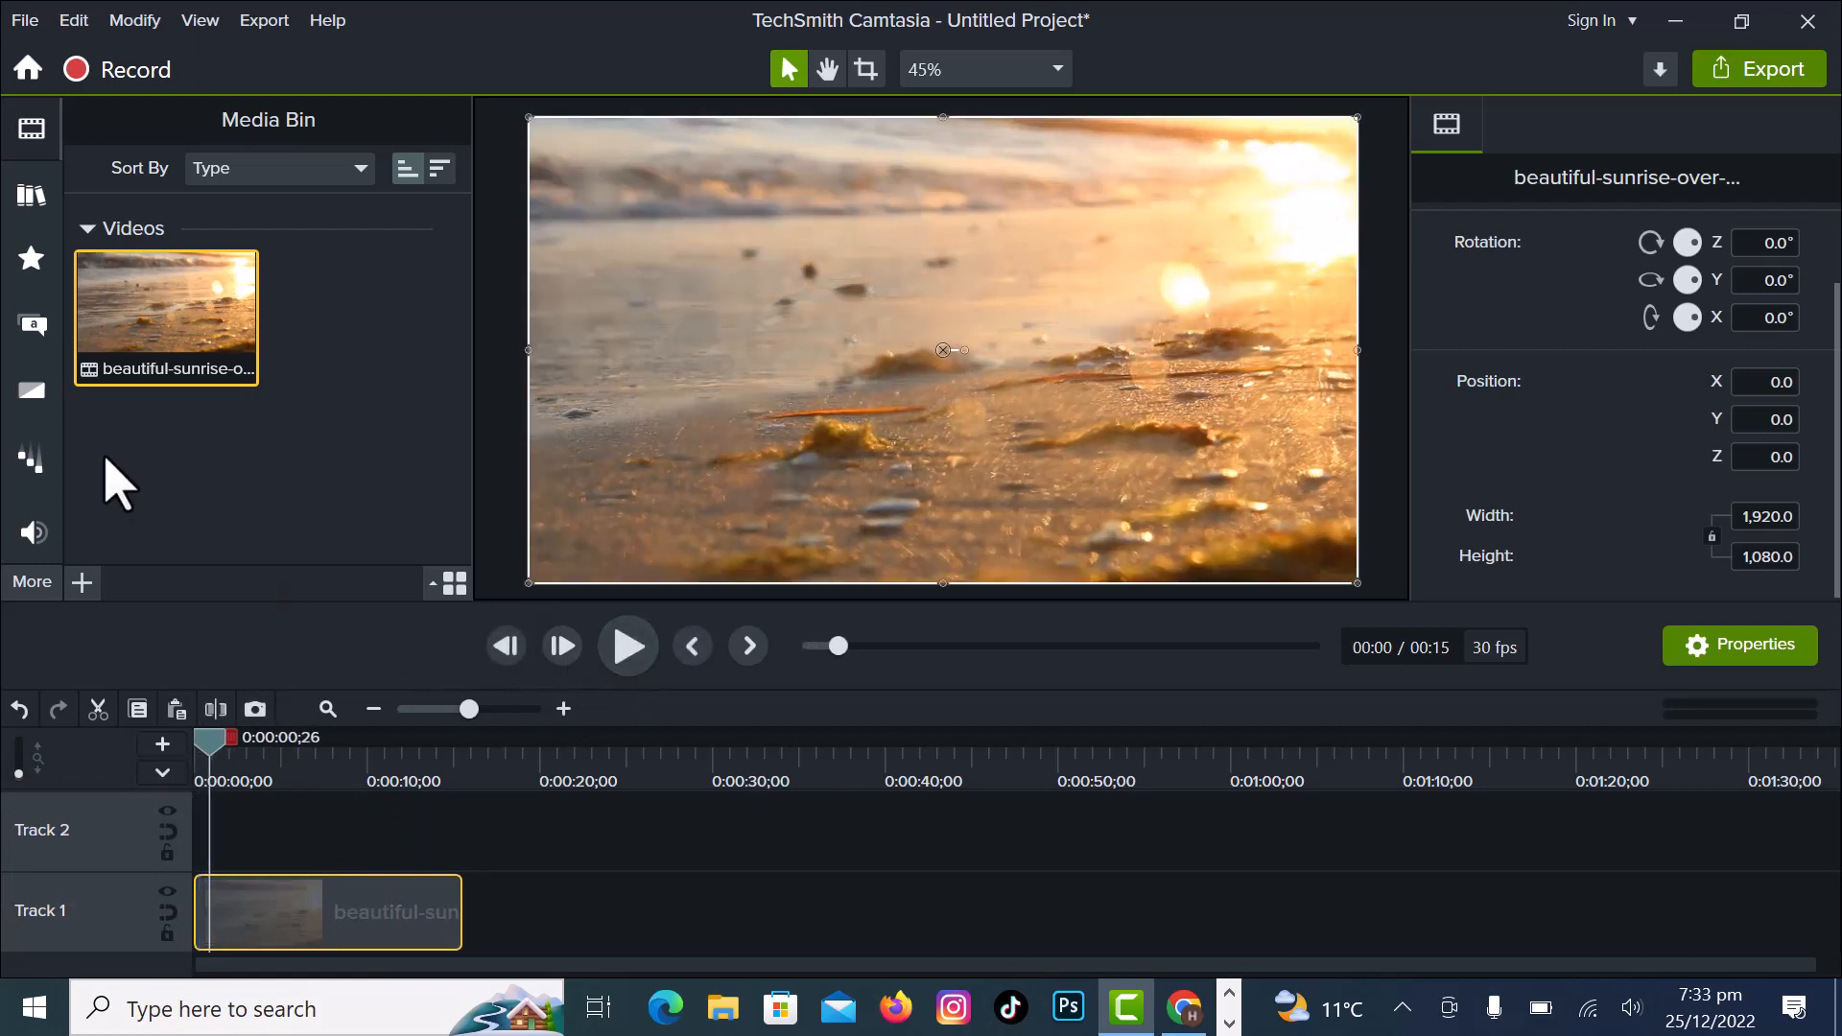
left_click(32, 331)
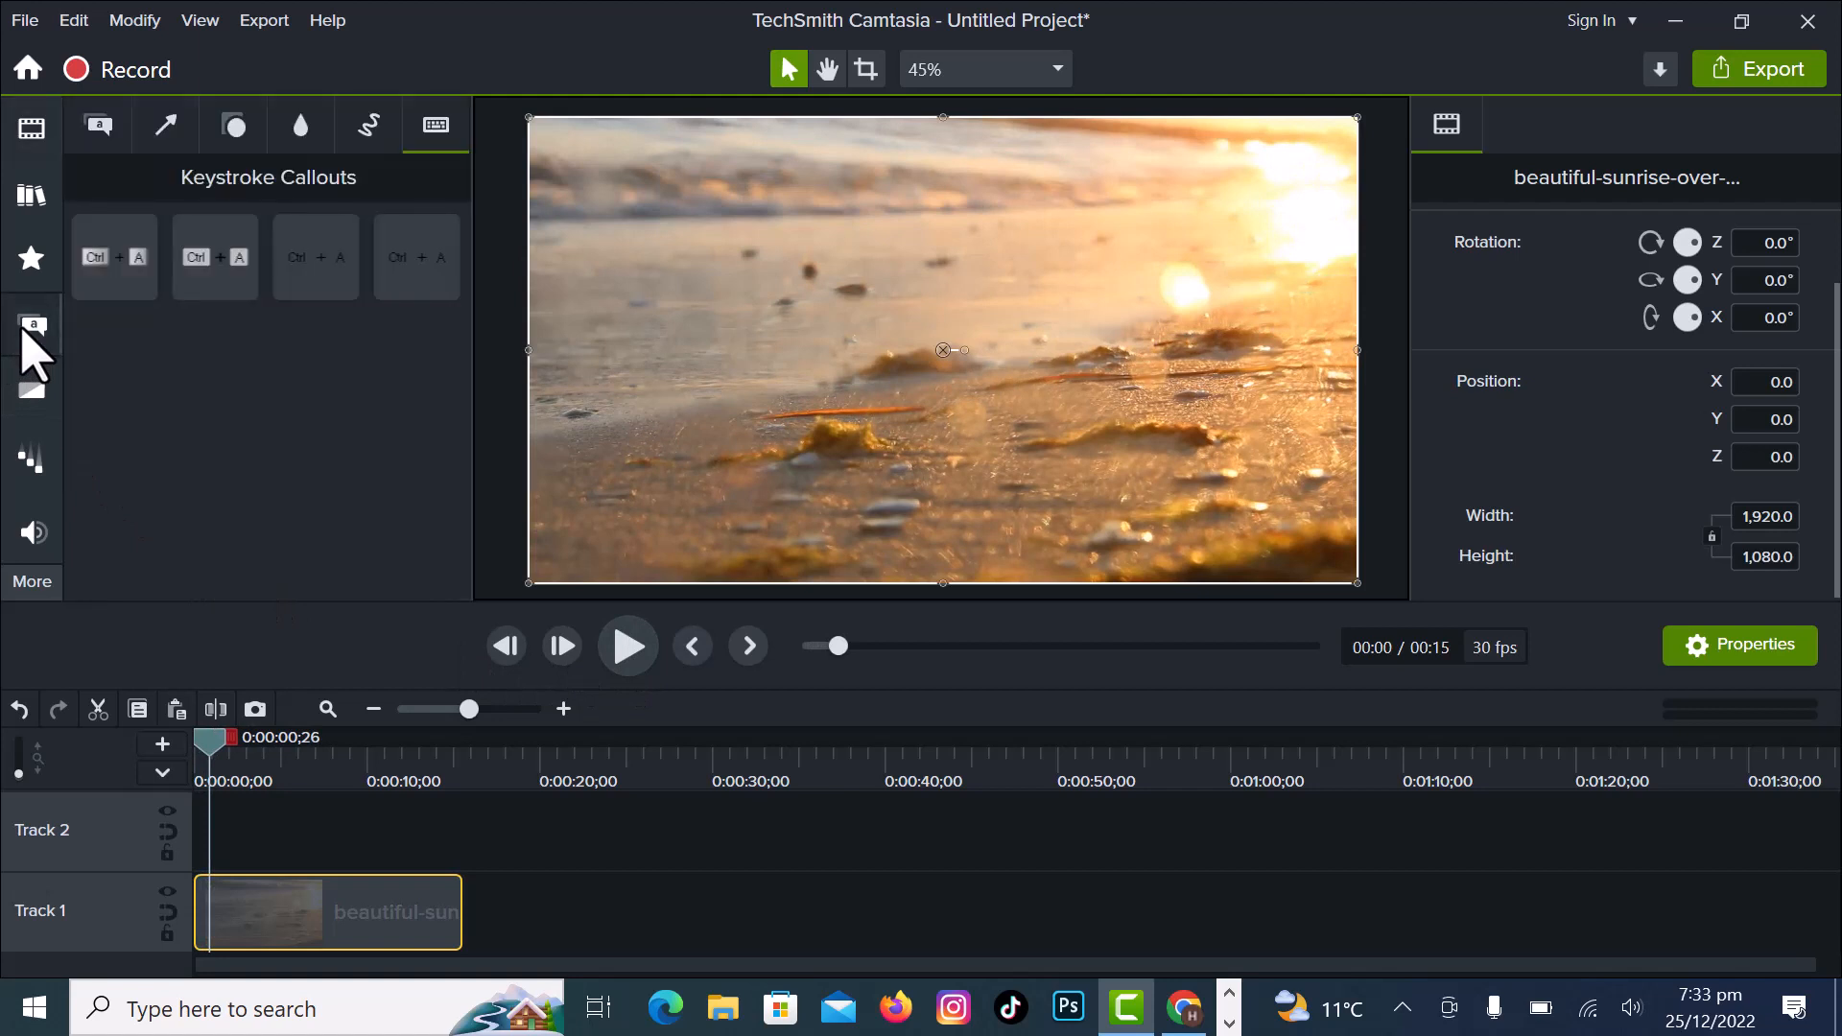
left_click(99, 125)
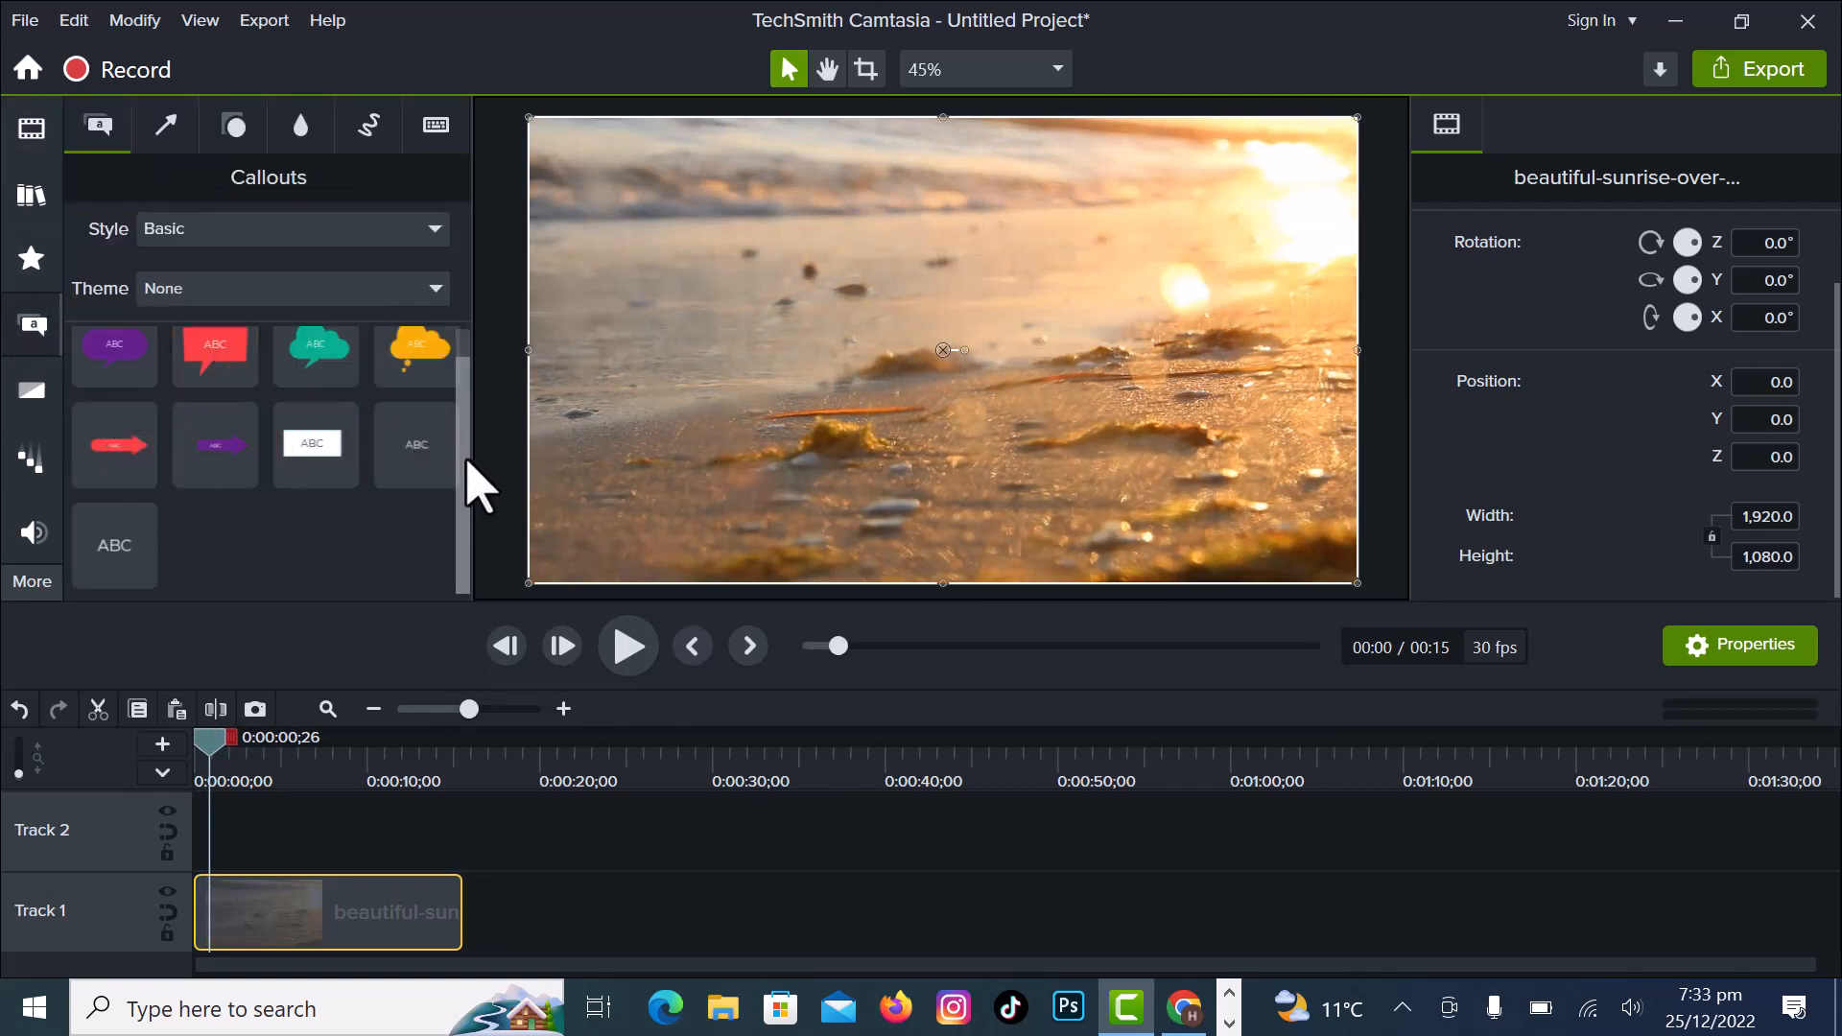
scroll(477, 465, "up", 1)
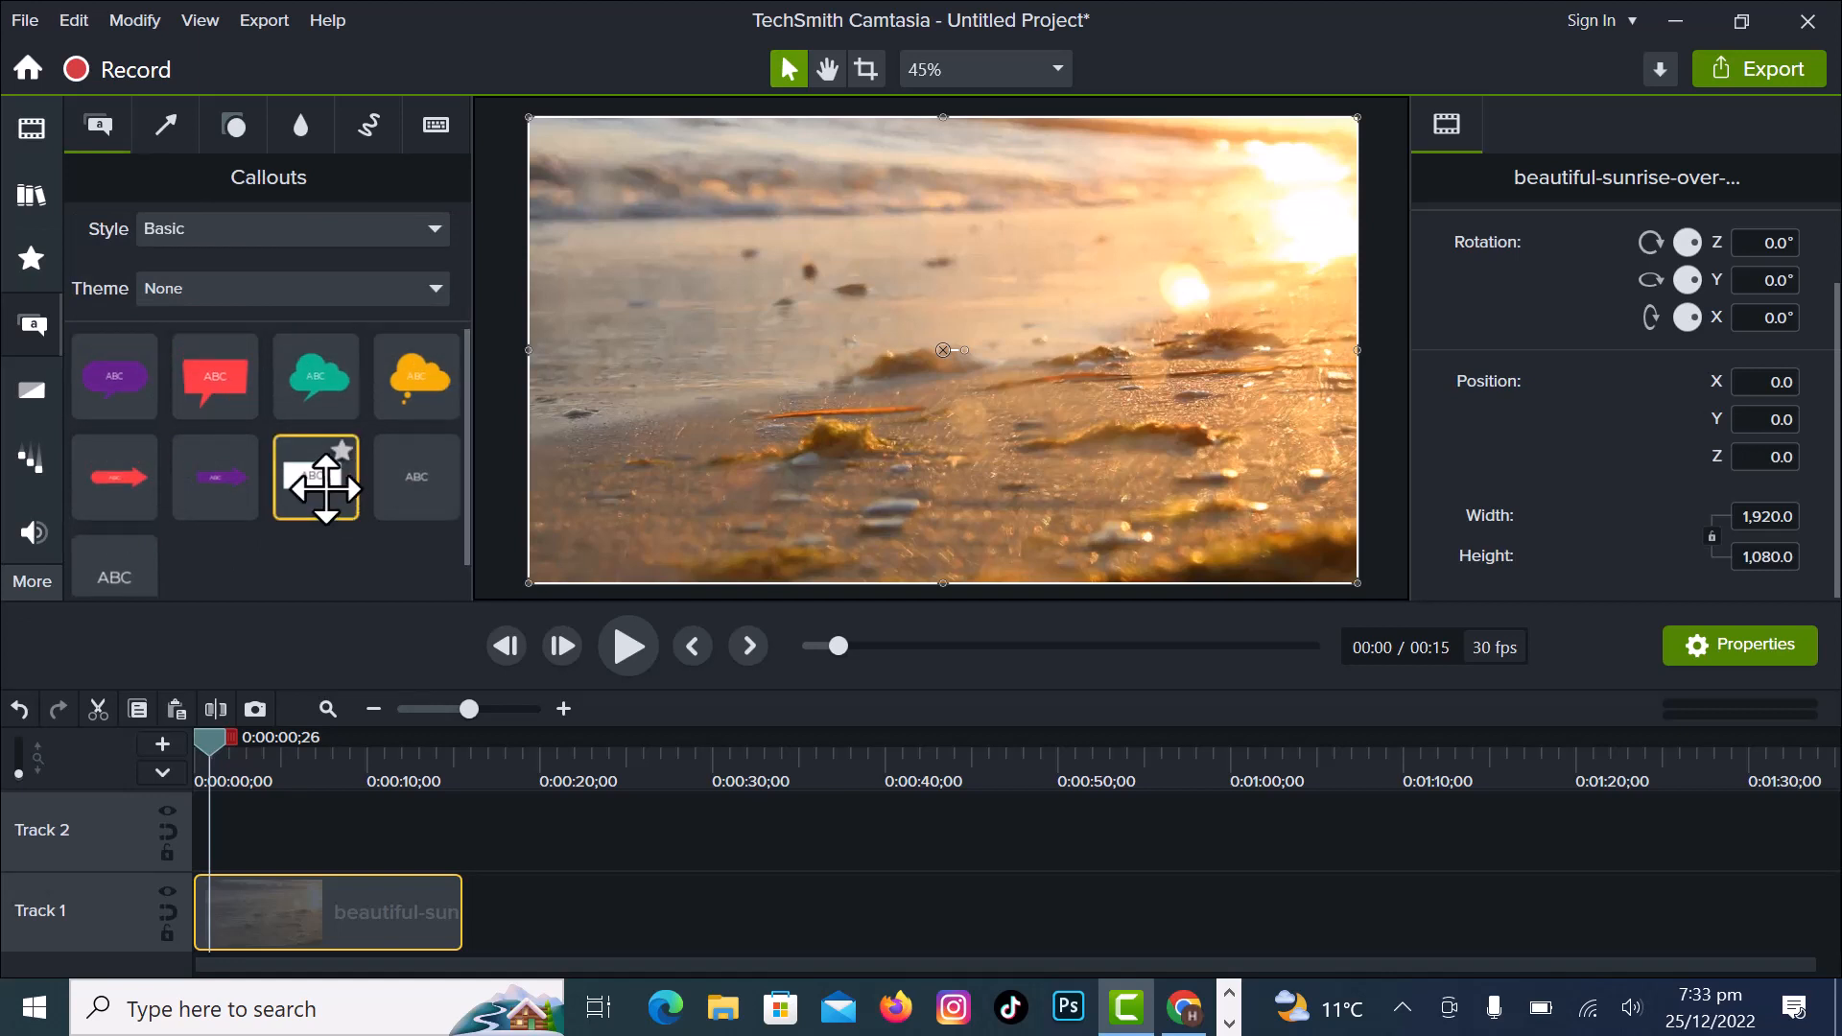
double_click(324, 487)
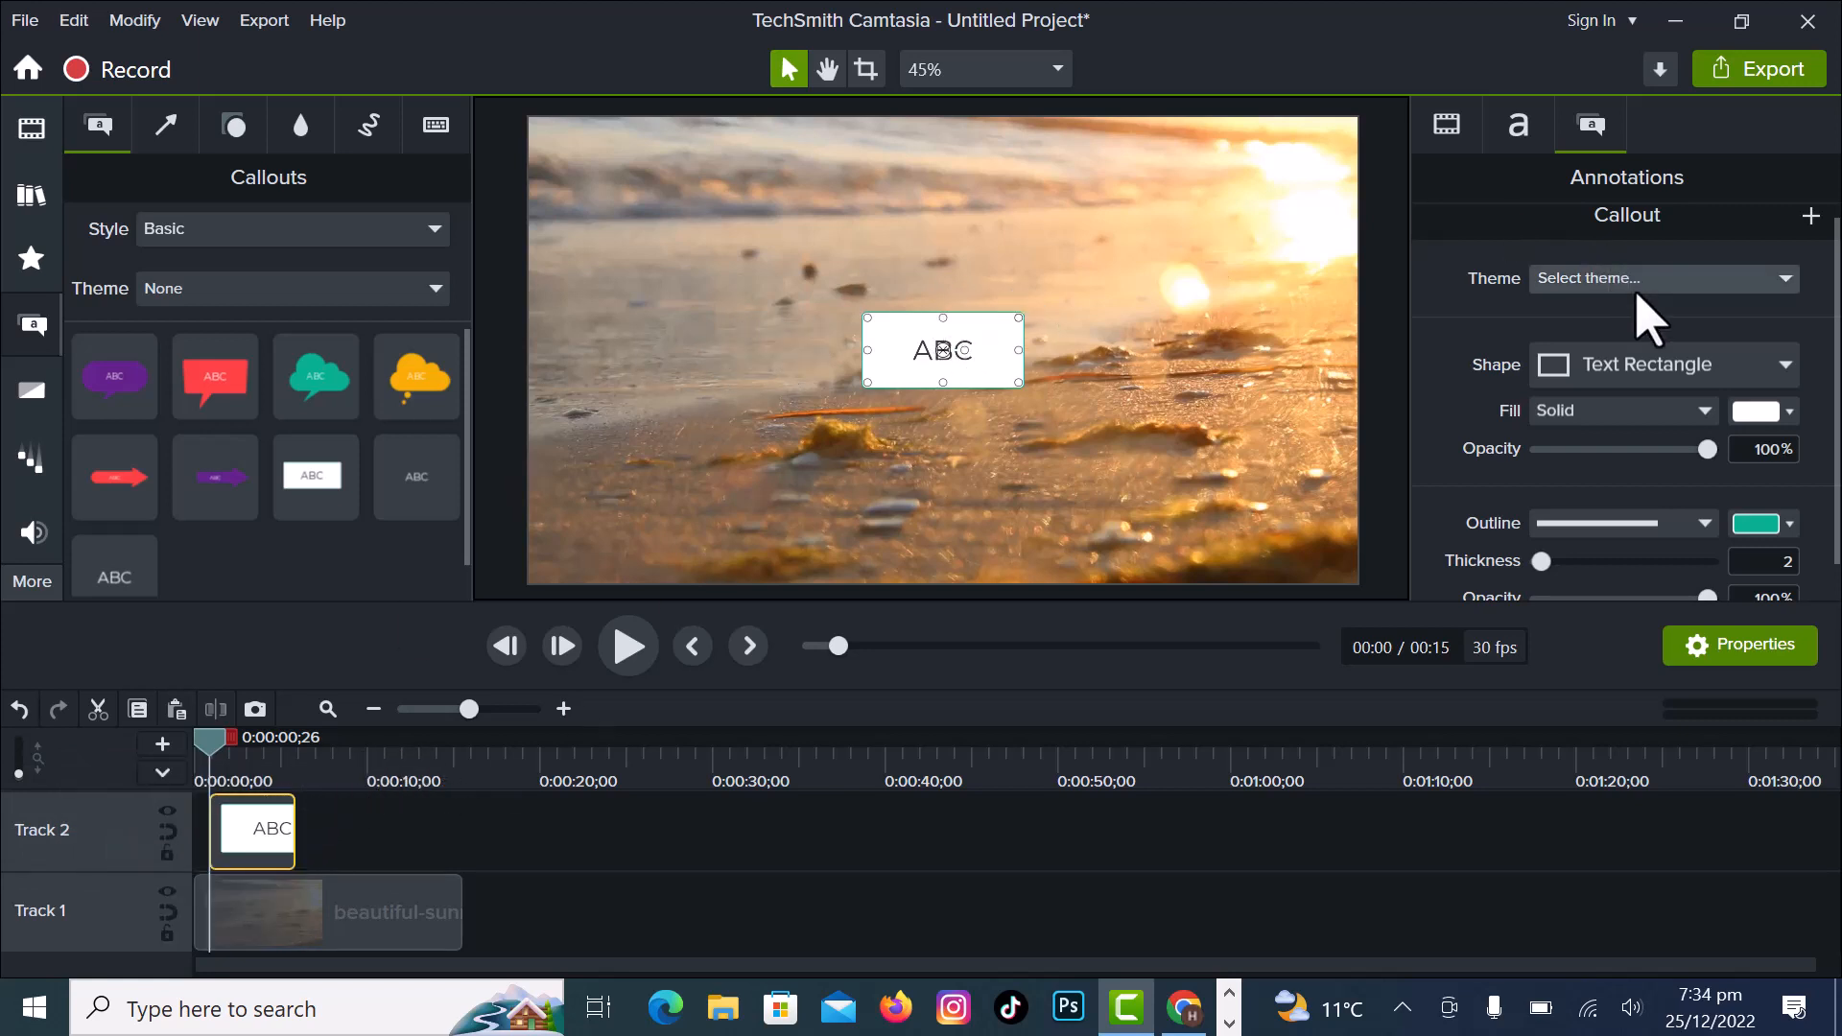
- Look through the callout's visual, text and annotation properties, including the available theme options
left_click(1448, 127)
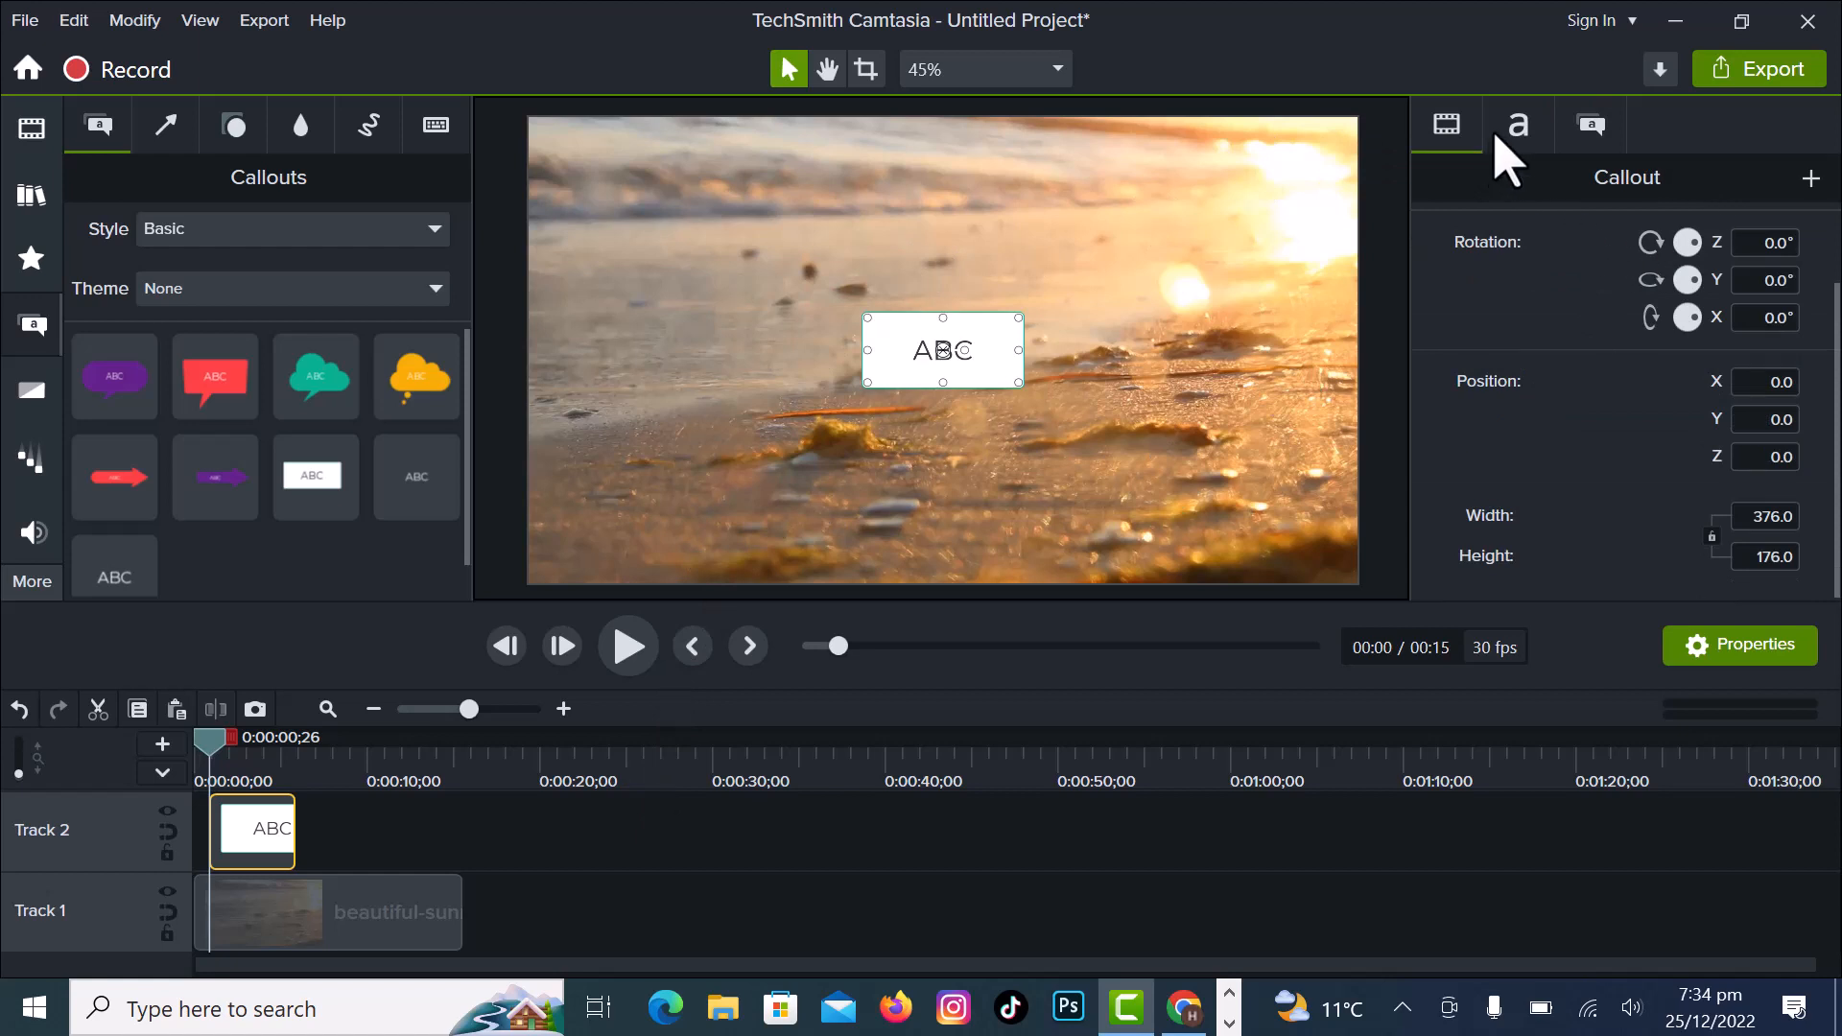
left_click(1518, 127)
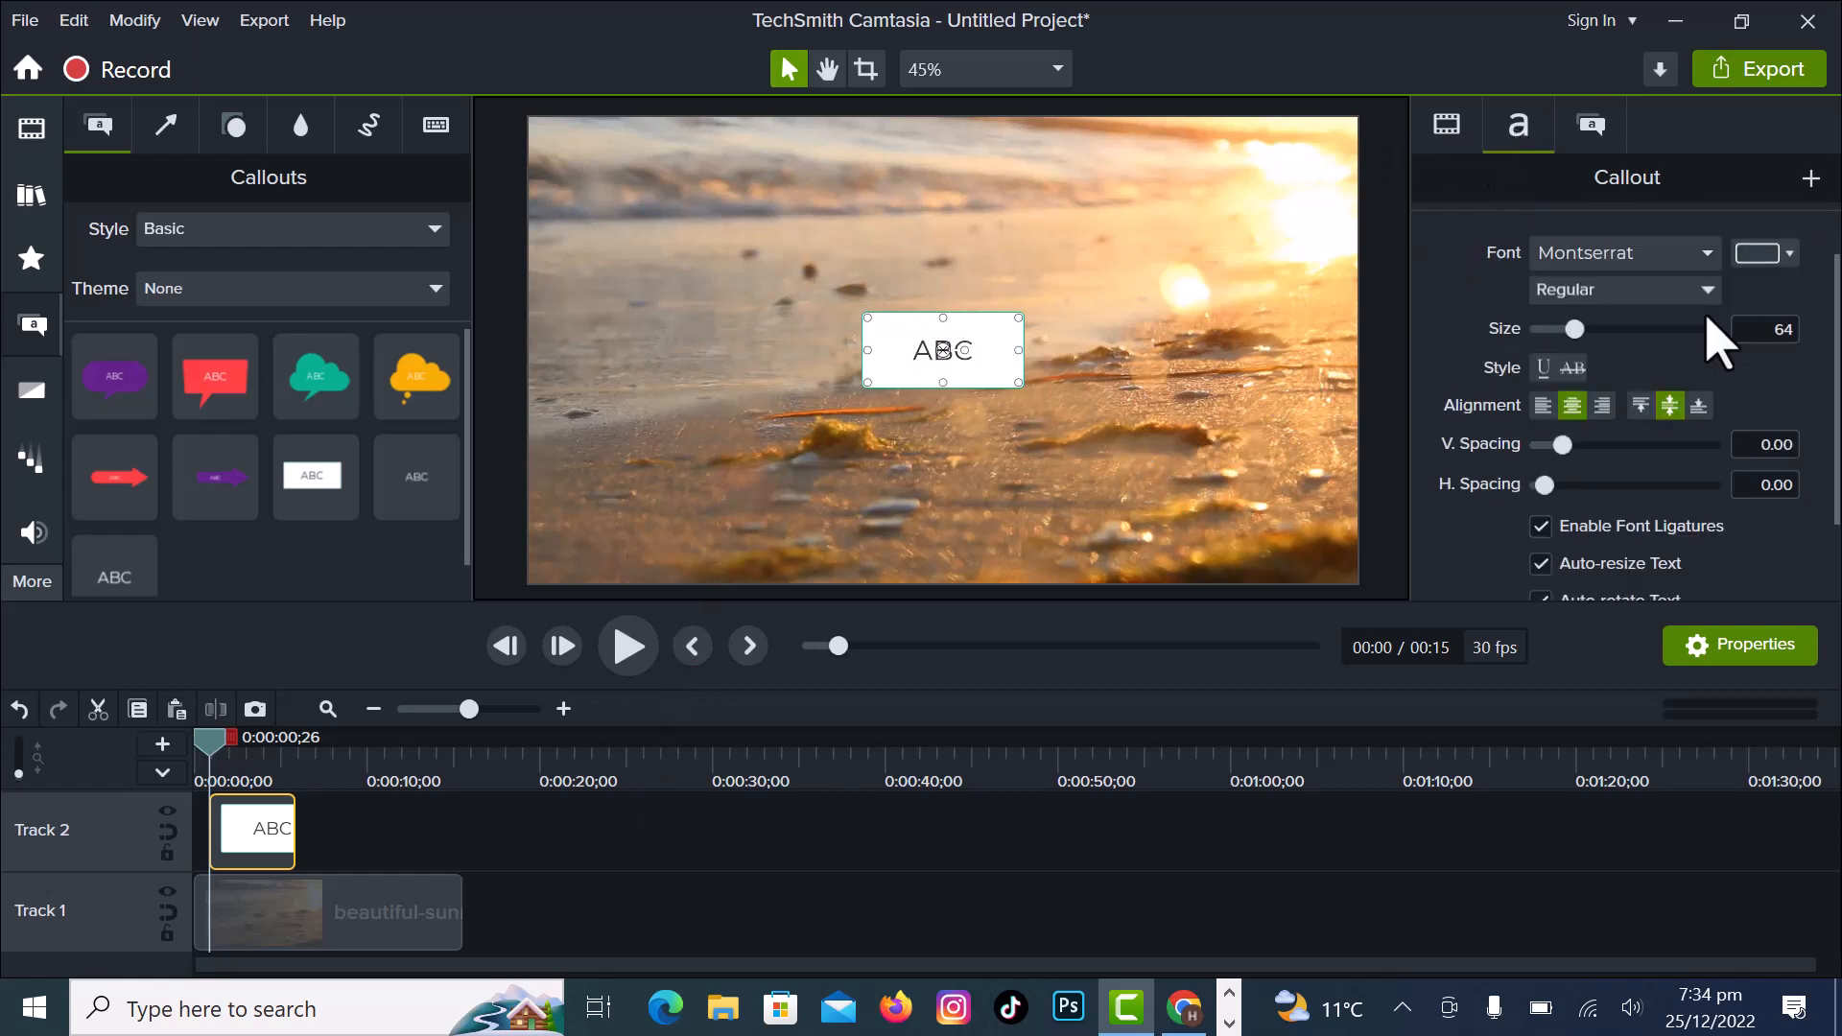
left_click(1591, 124)
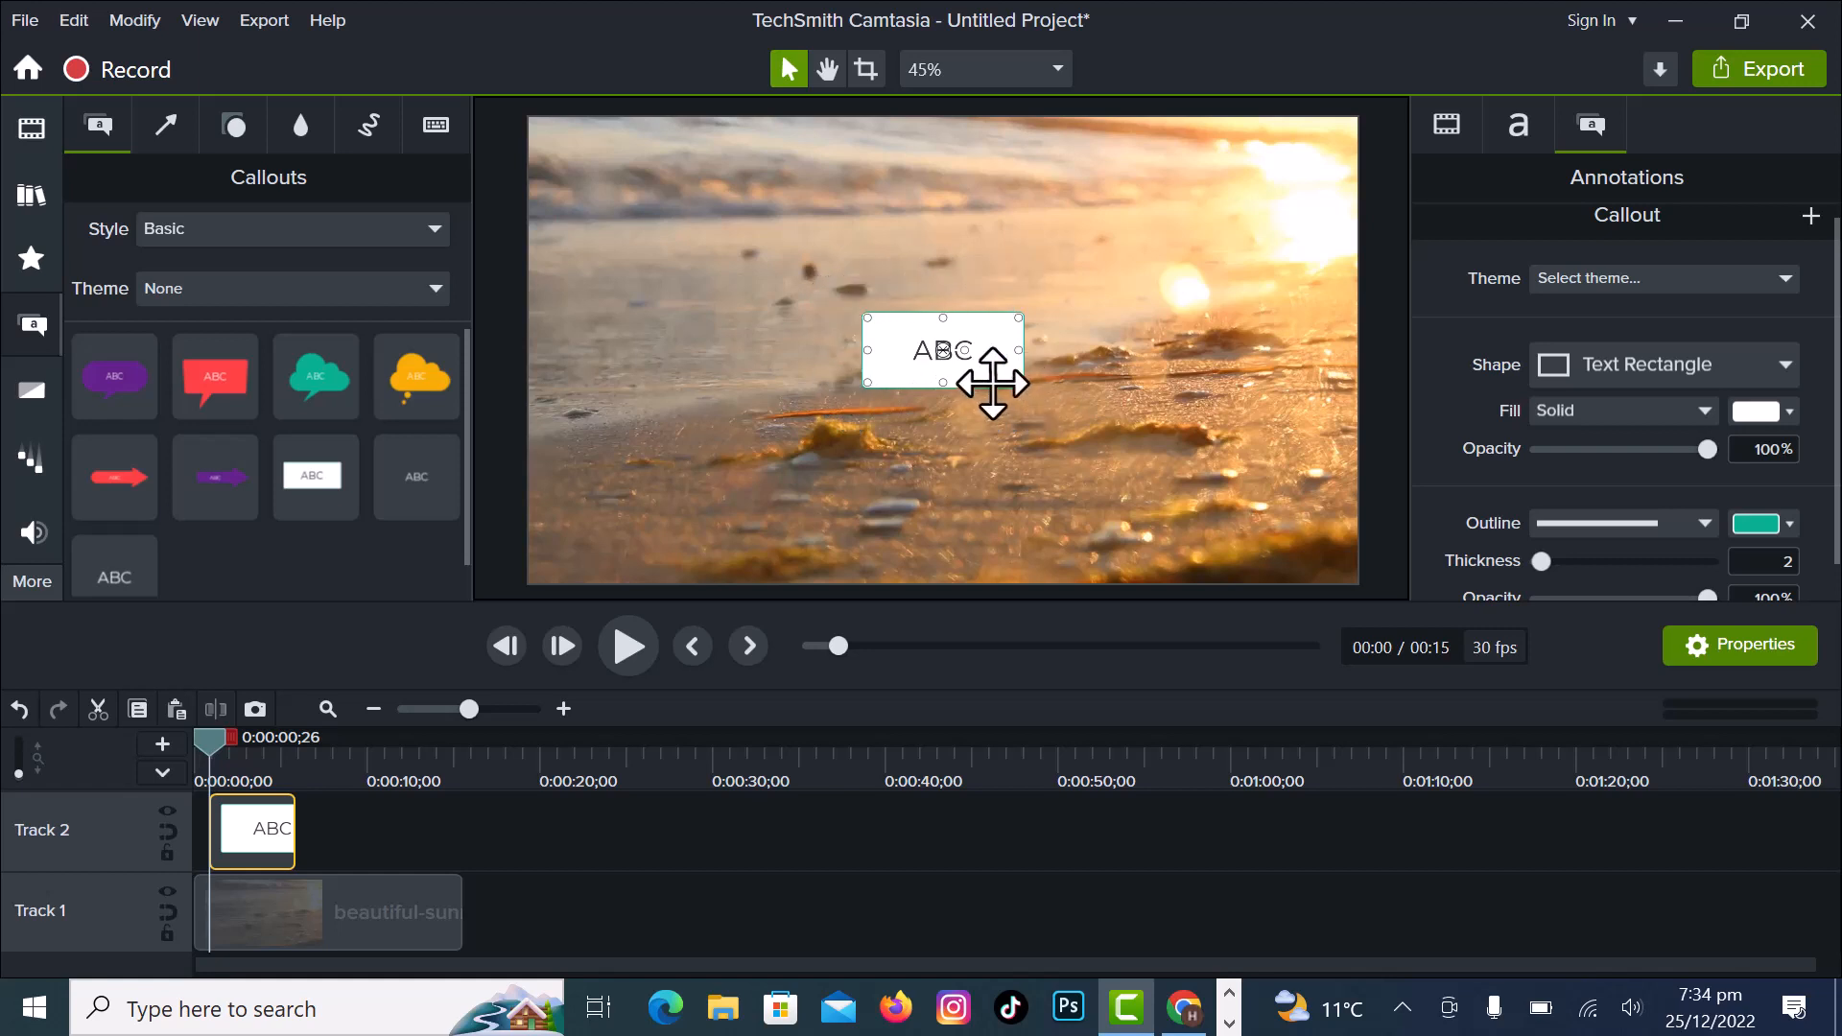
left_click(1783, 280)
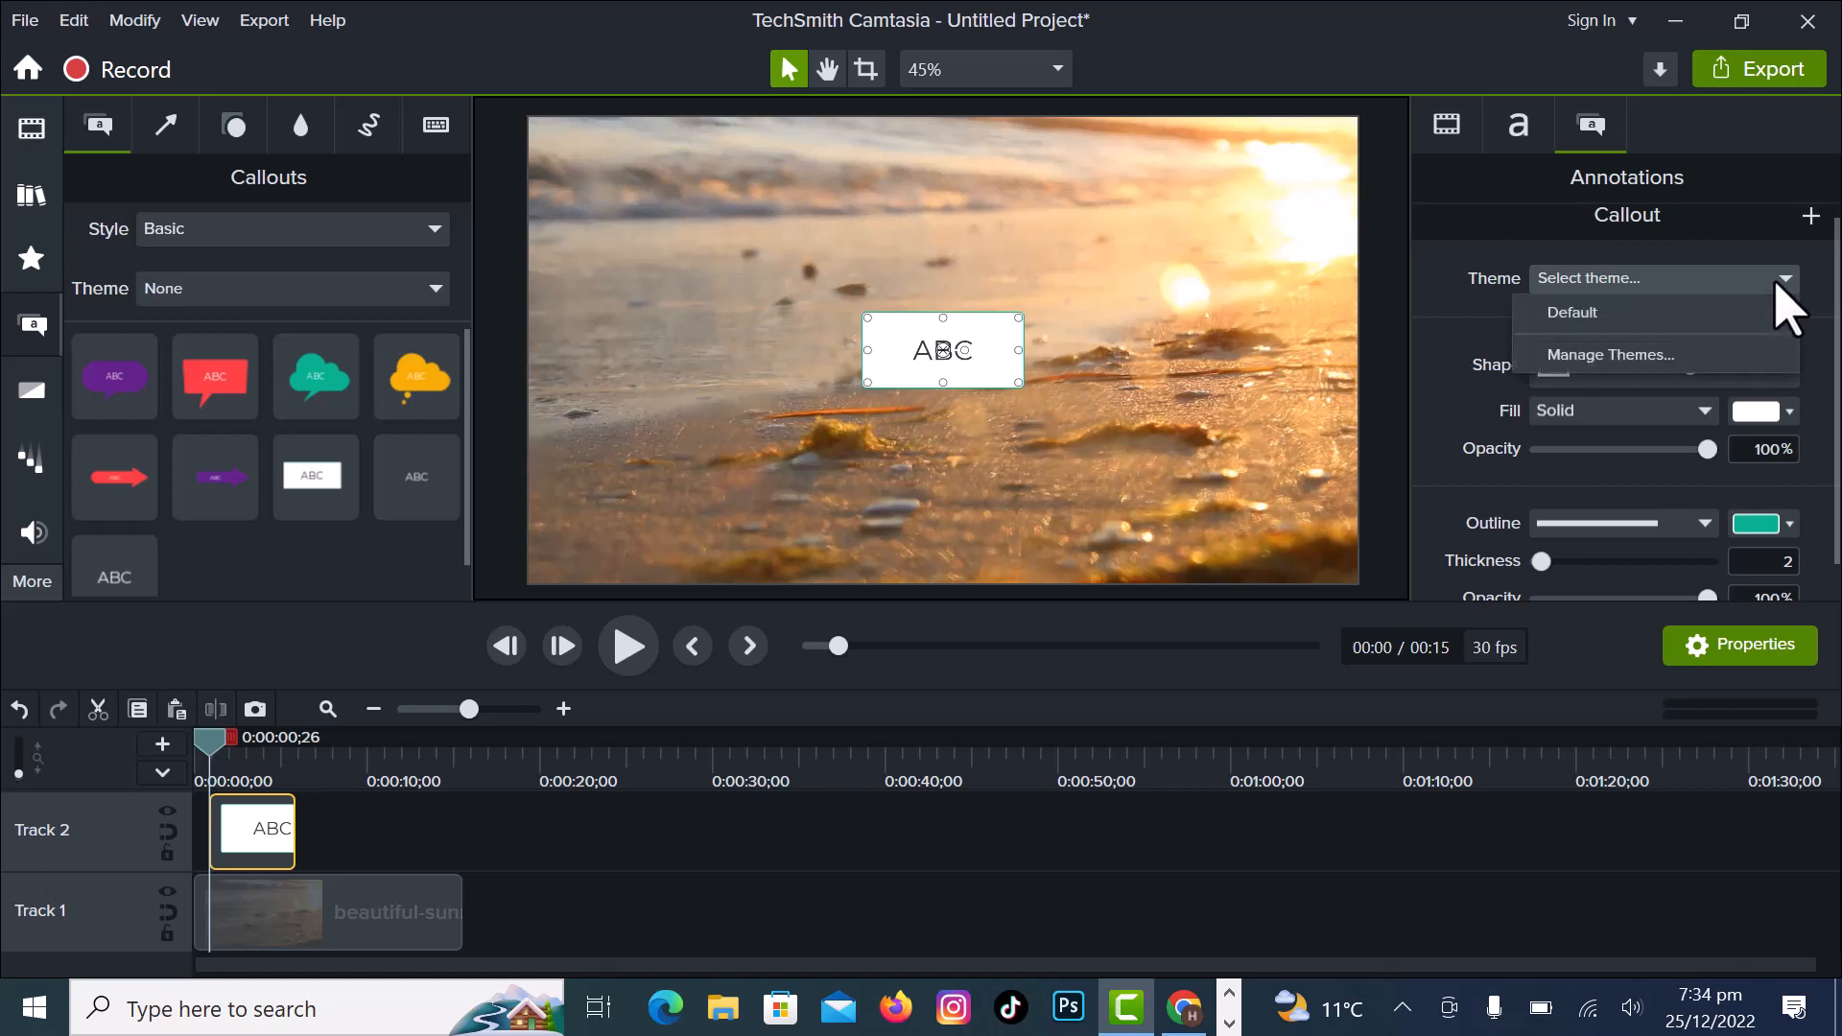
left_click(1780, 281)
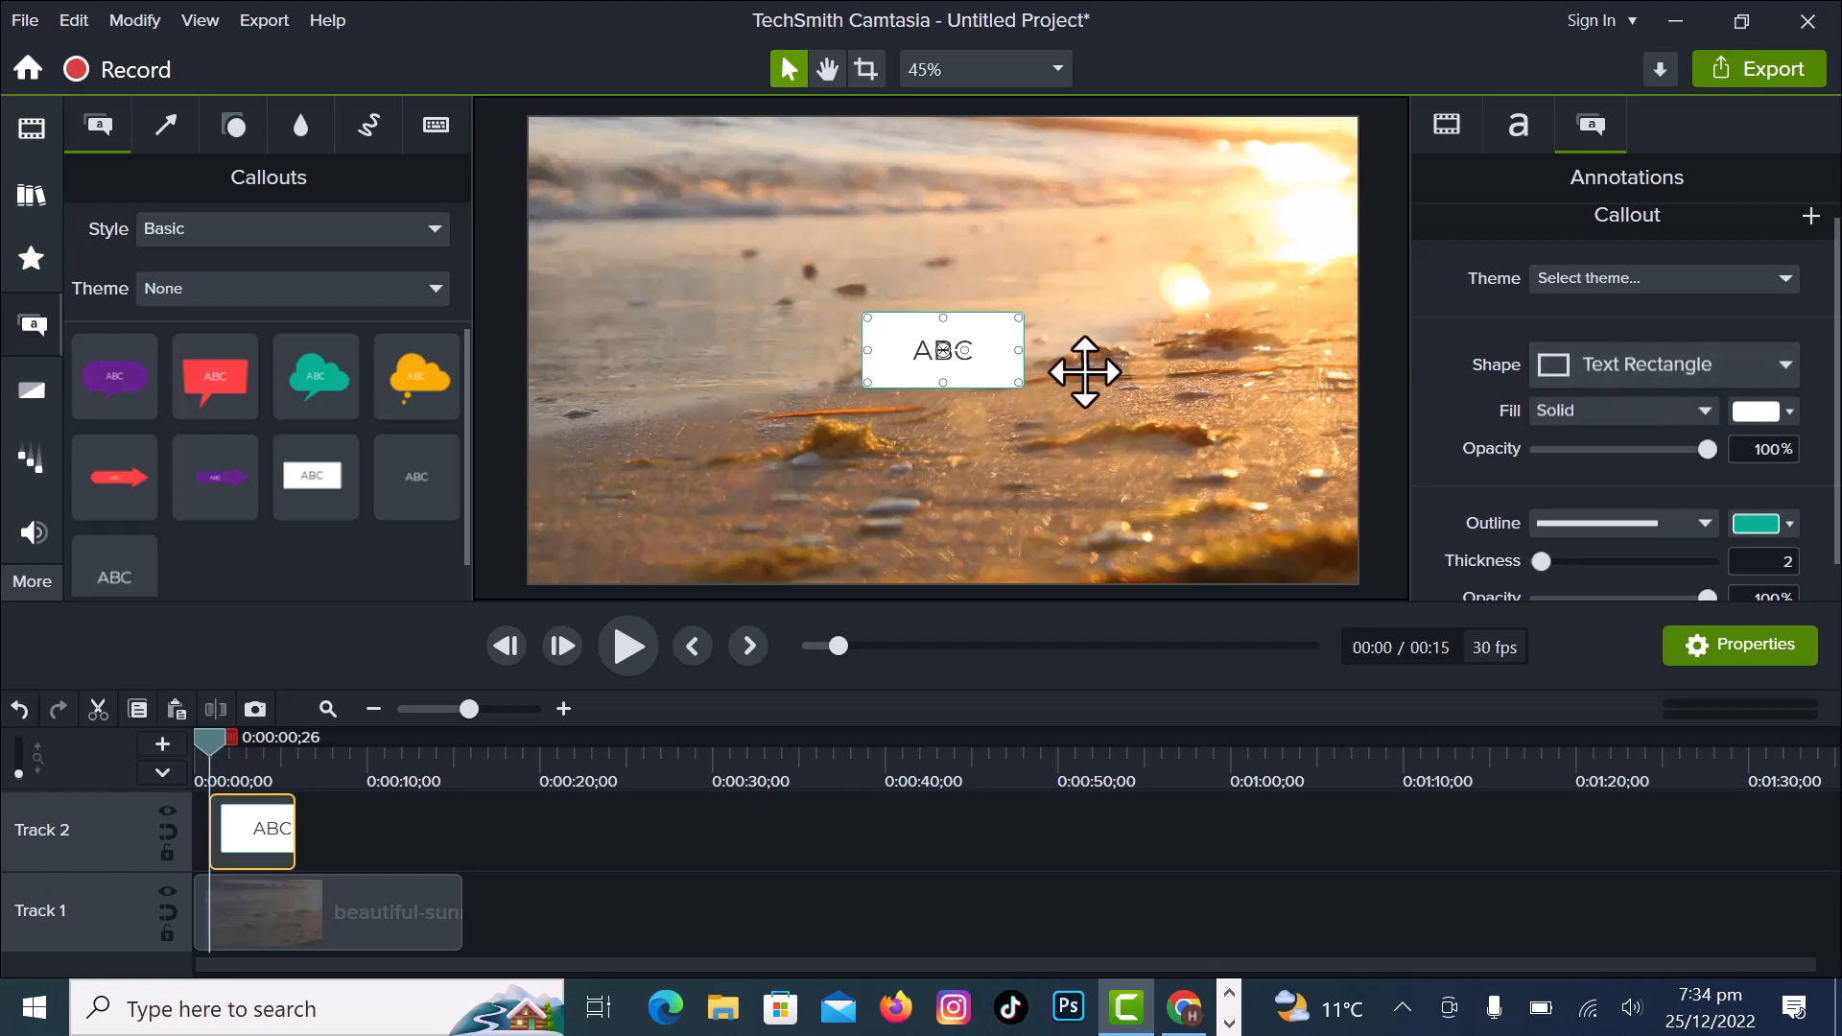
- Try the Speech Bubble 1, Speech Bubble 2 and Text Arrow 1 shapes on the callout
left_click(1787, 367)
left_click(1669, 451)
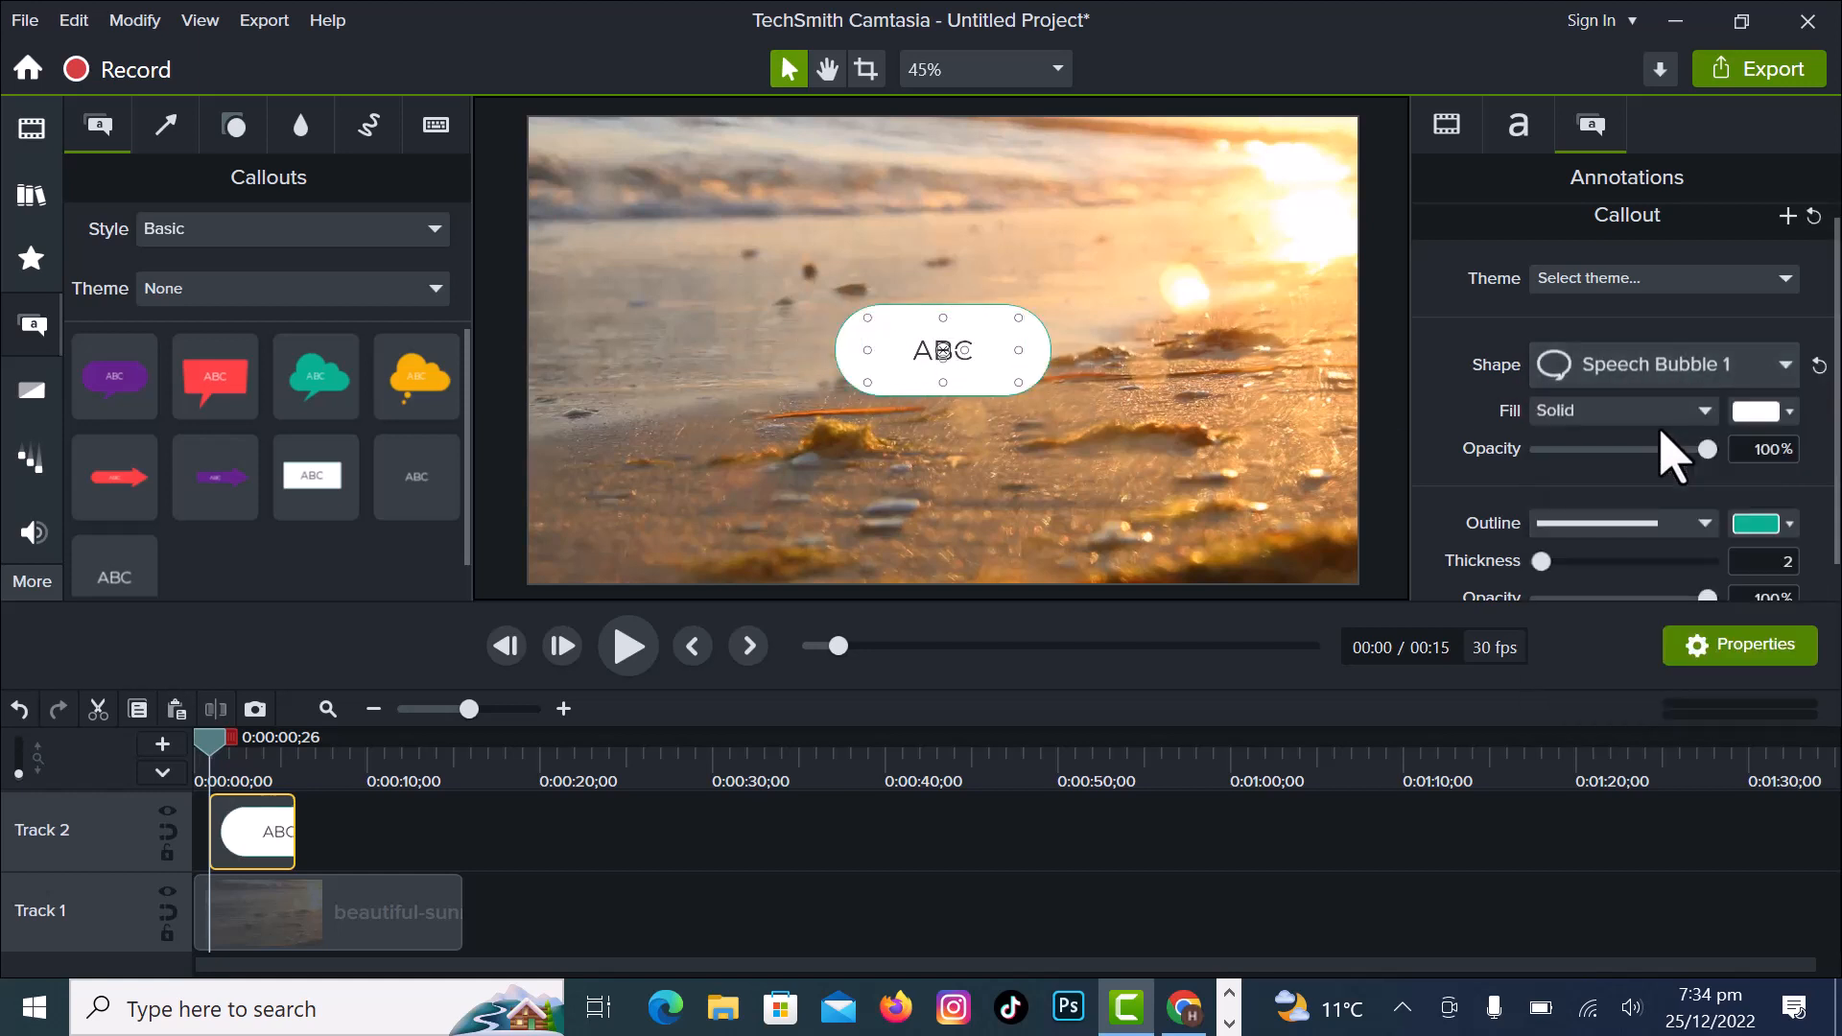
left_click(1787, 366)
left_click(1718, 473)
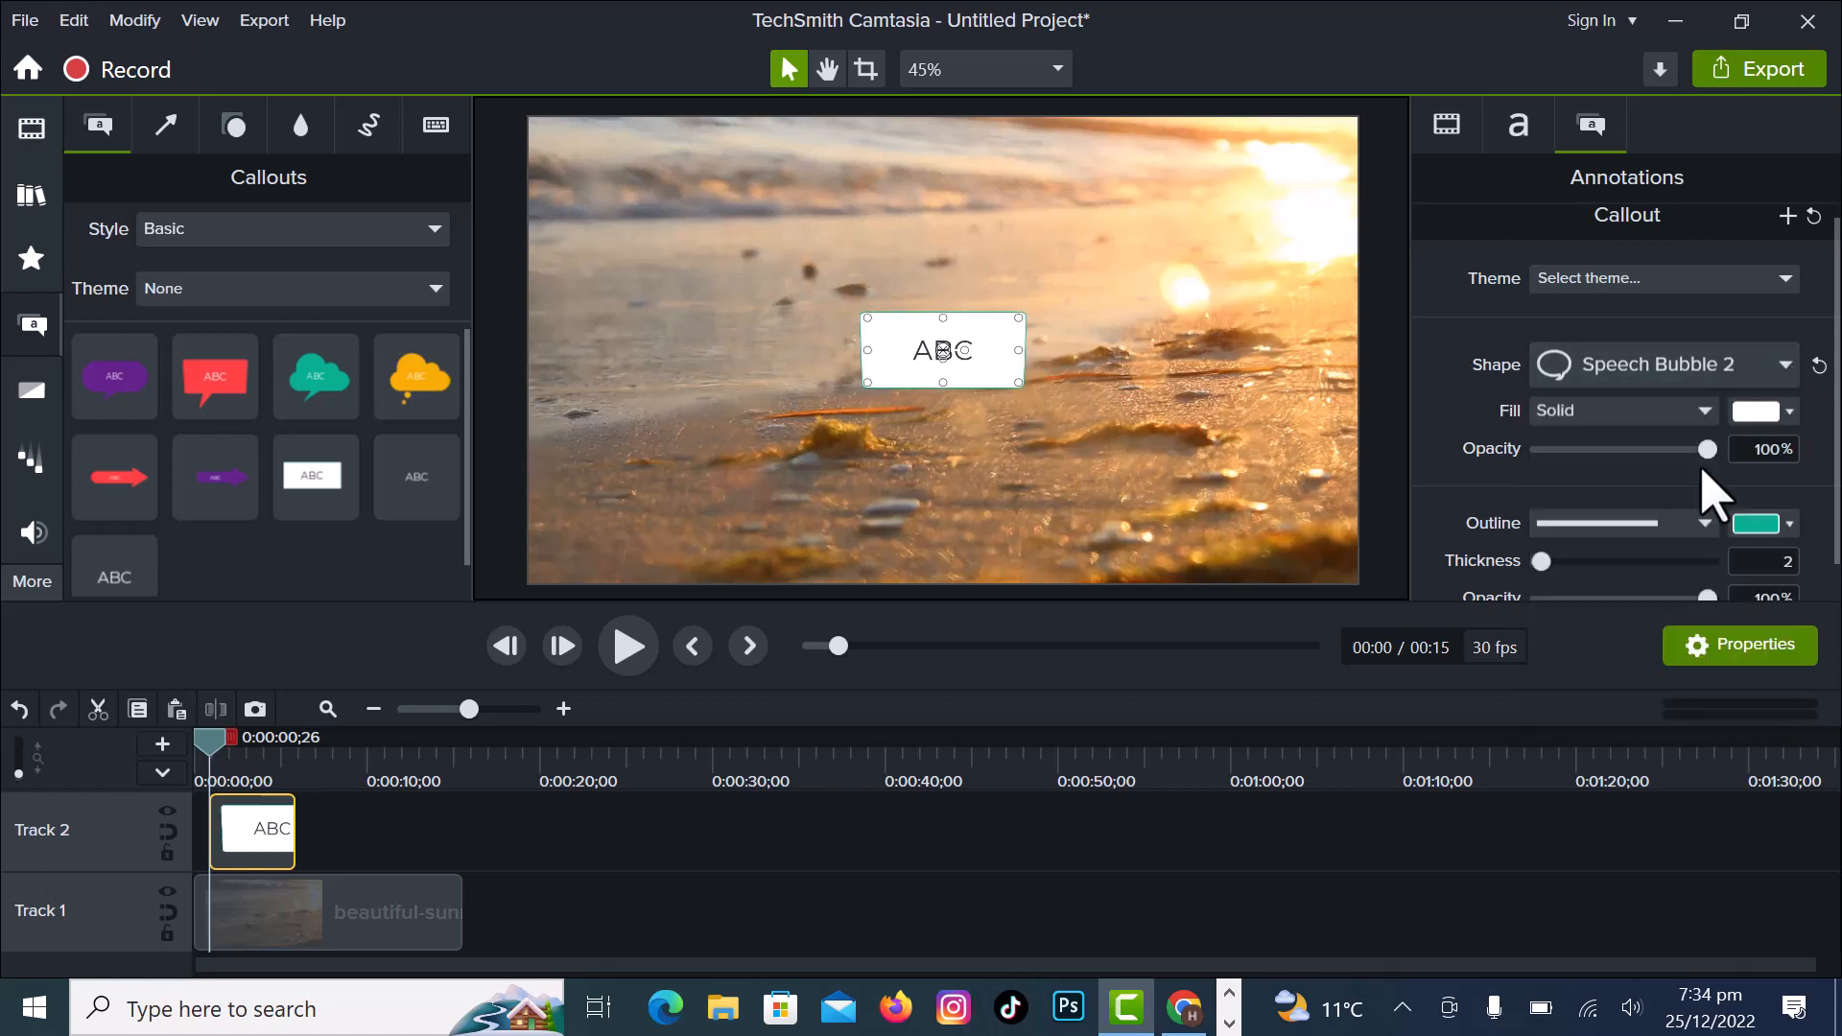
left_click(1781, 376)
left_click(1646, 615)
- Set the callout's shape to Thought Bubble 1 and its fill type to Gradient
left_click(1764, 376)
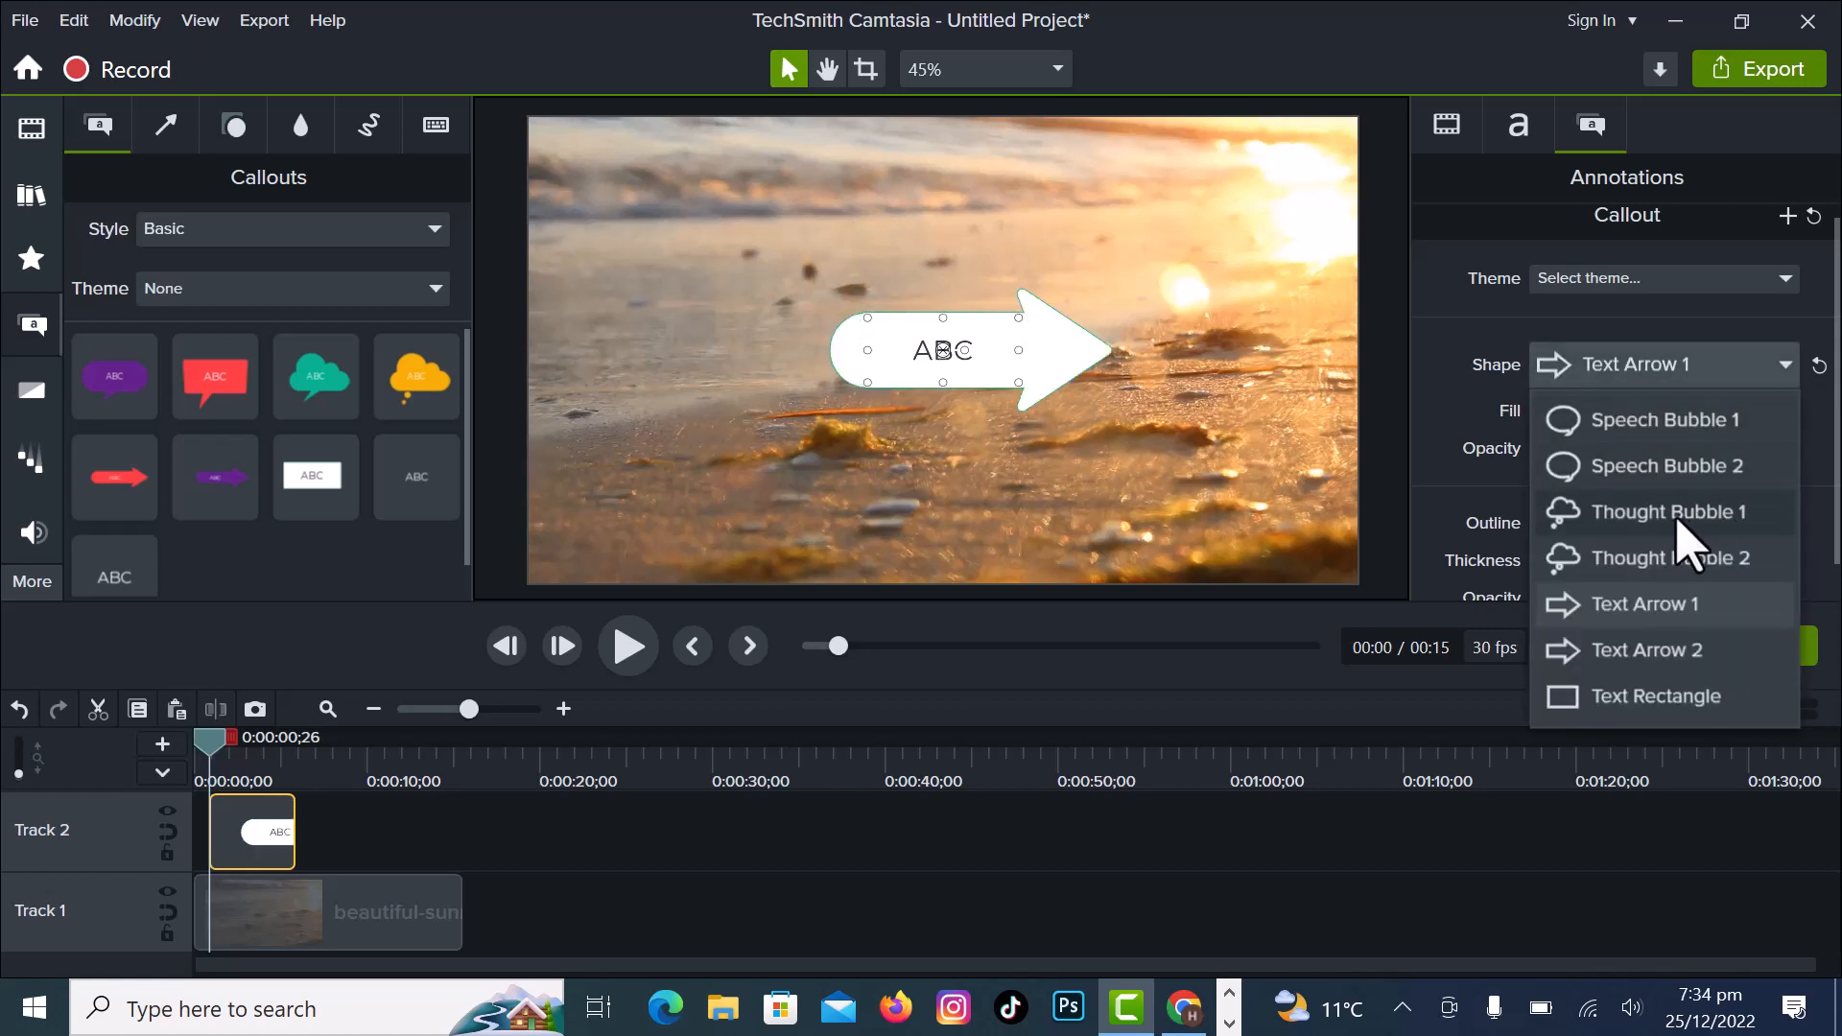
left_click(1670, 518)
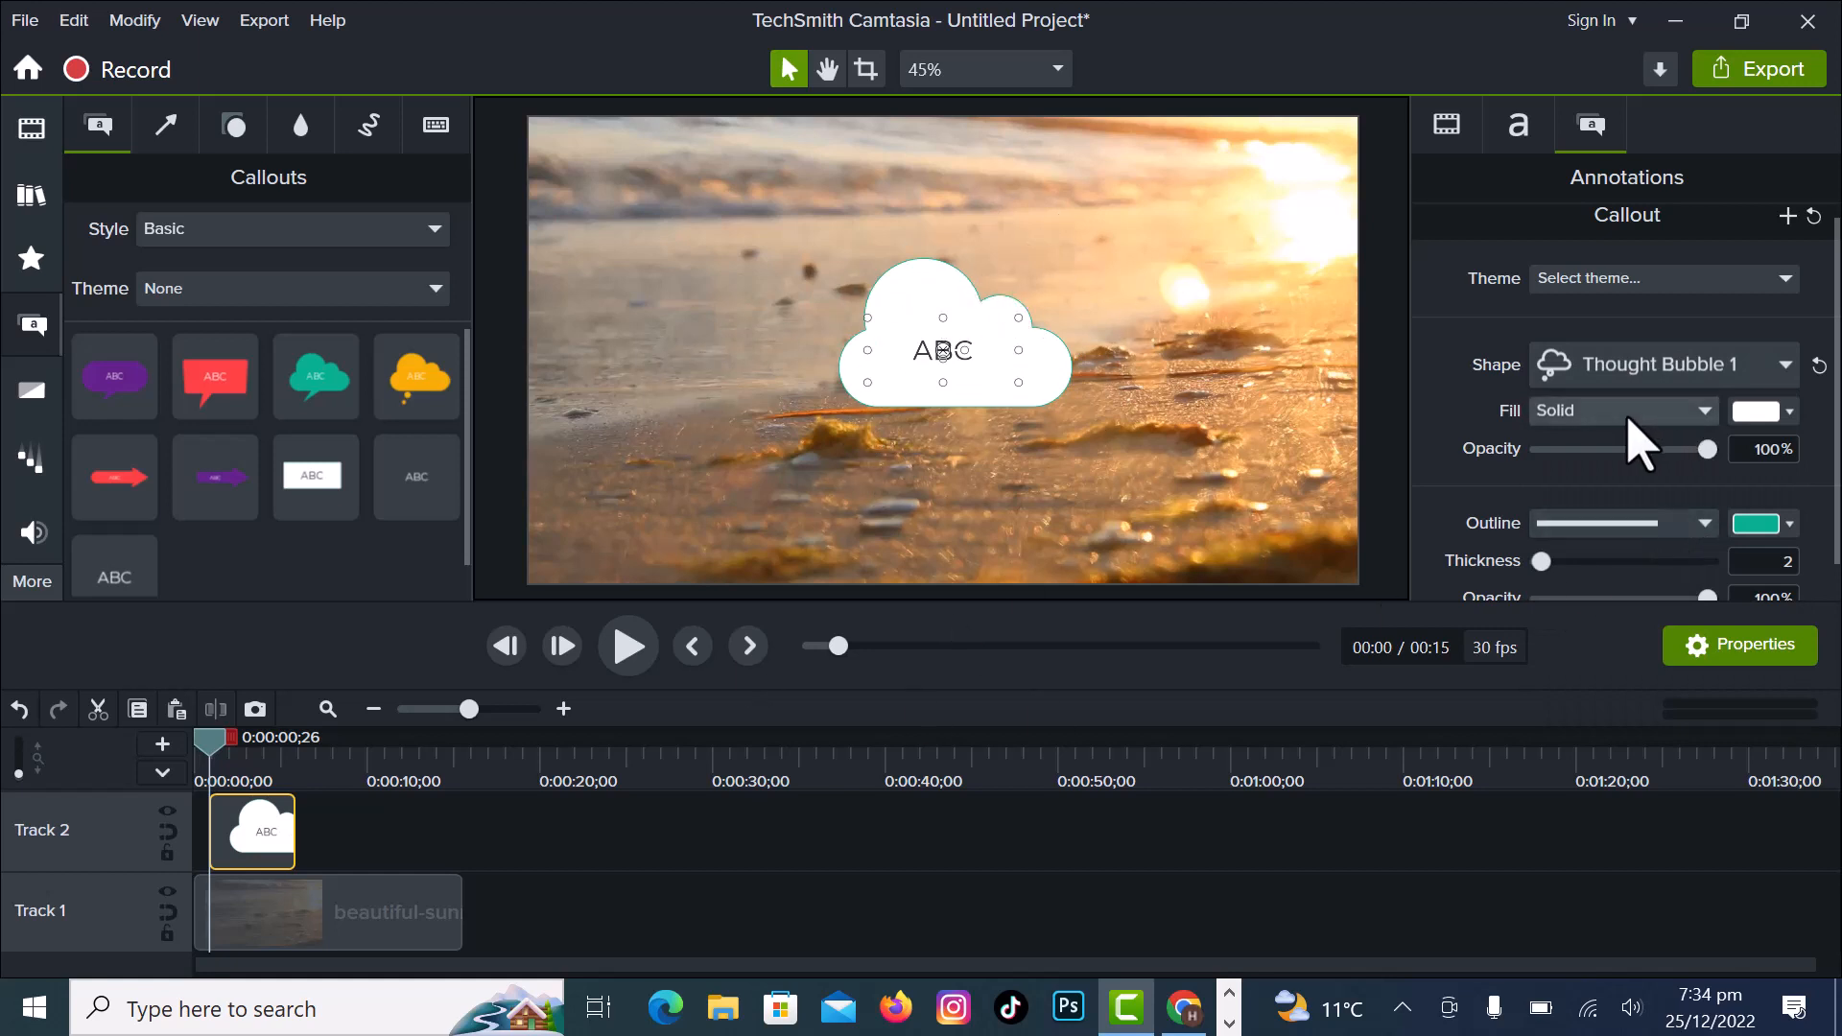
left_click(1706, 415)
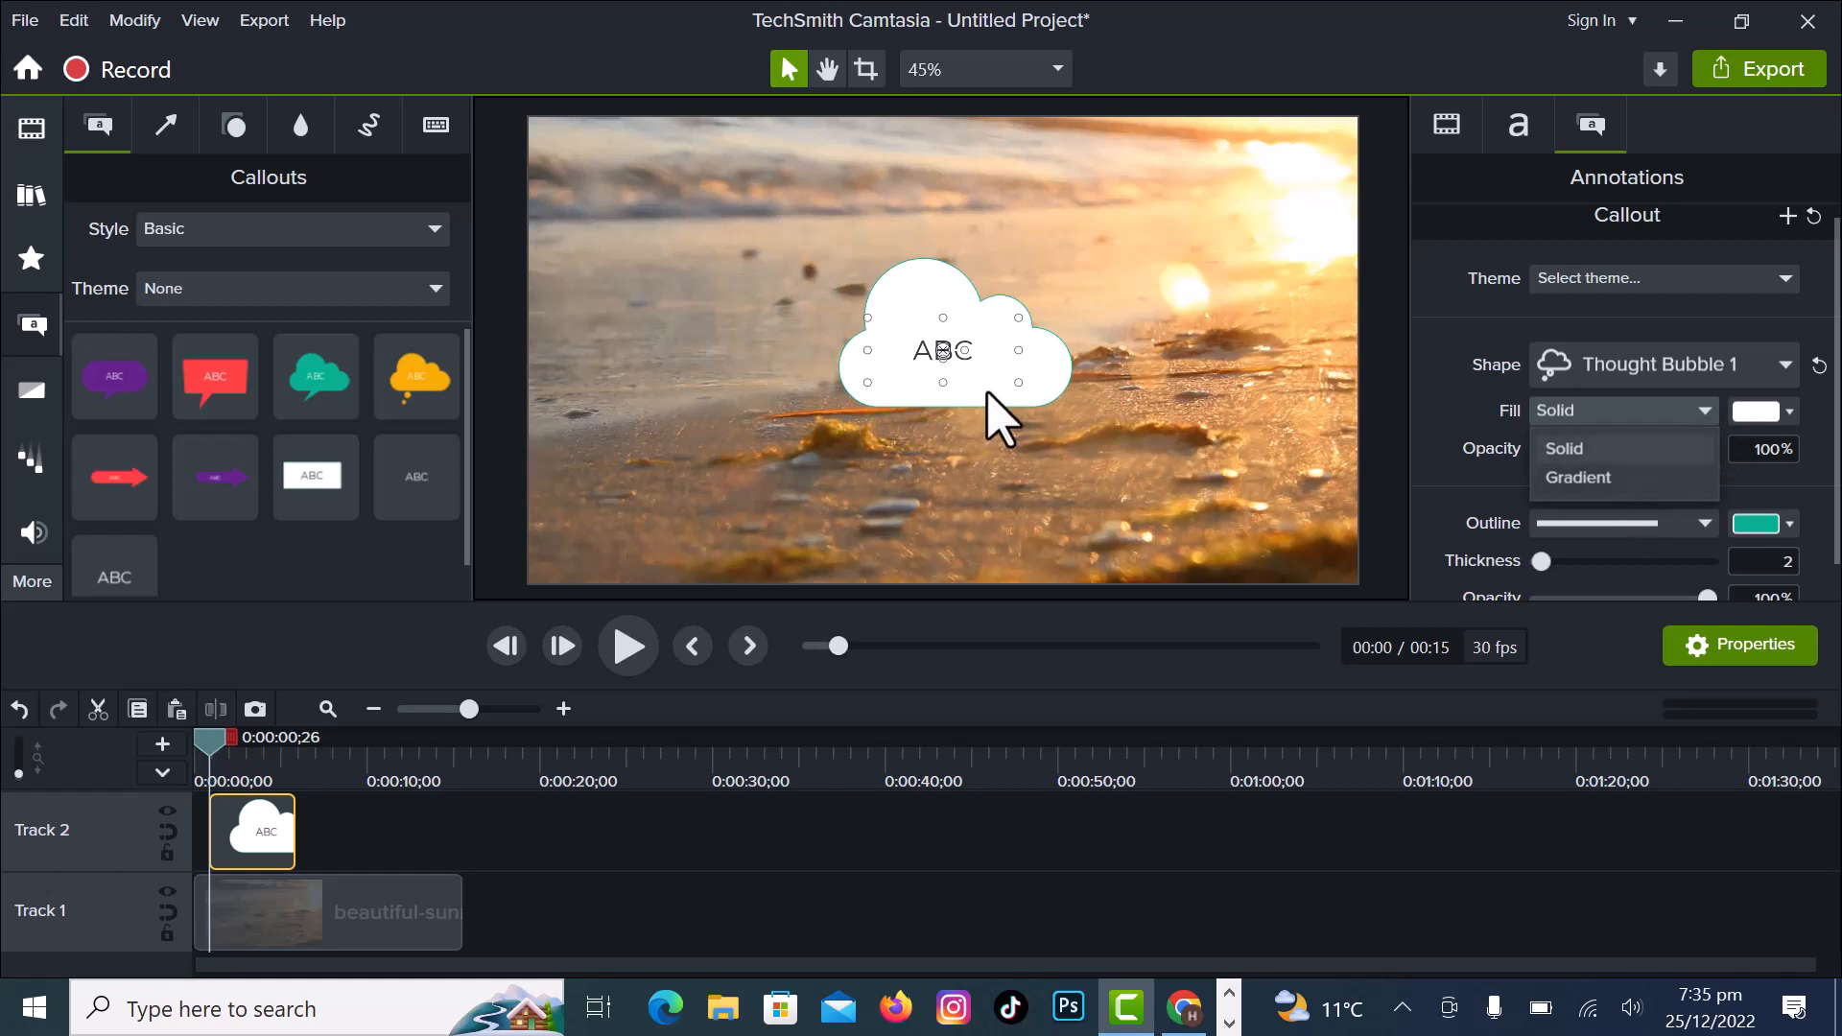
left_click(1663, 484)
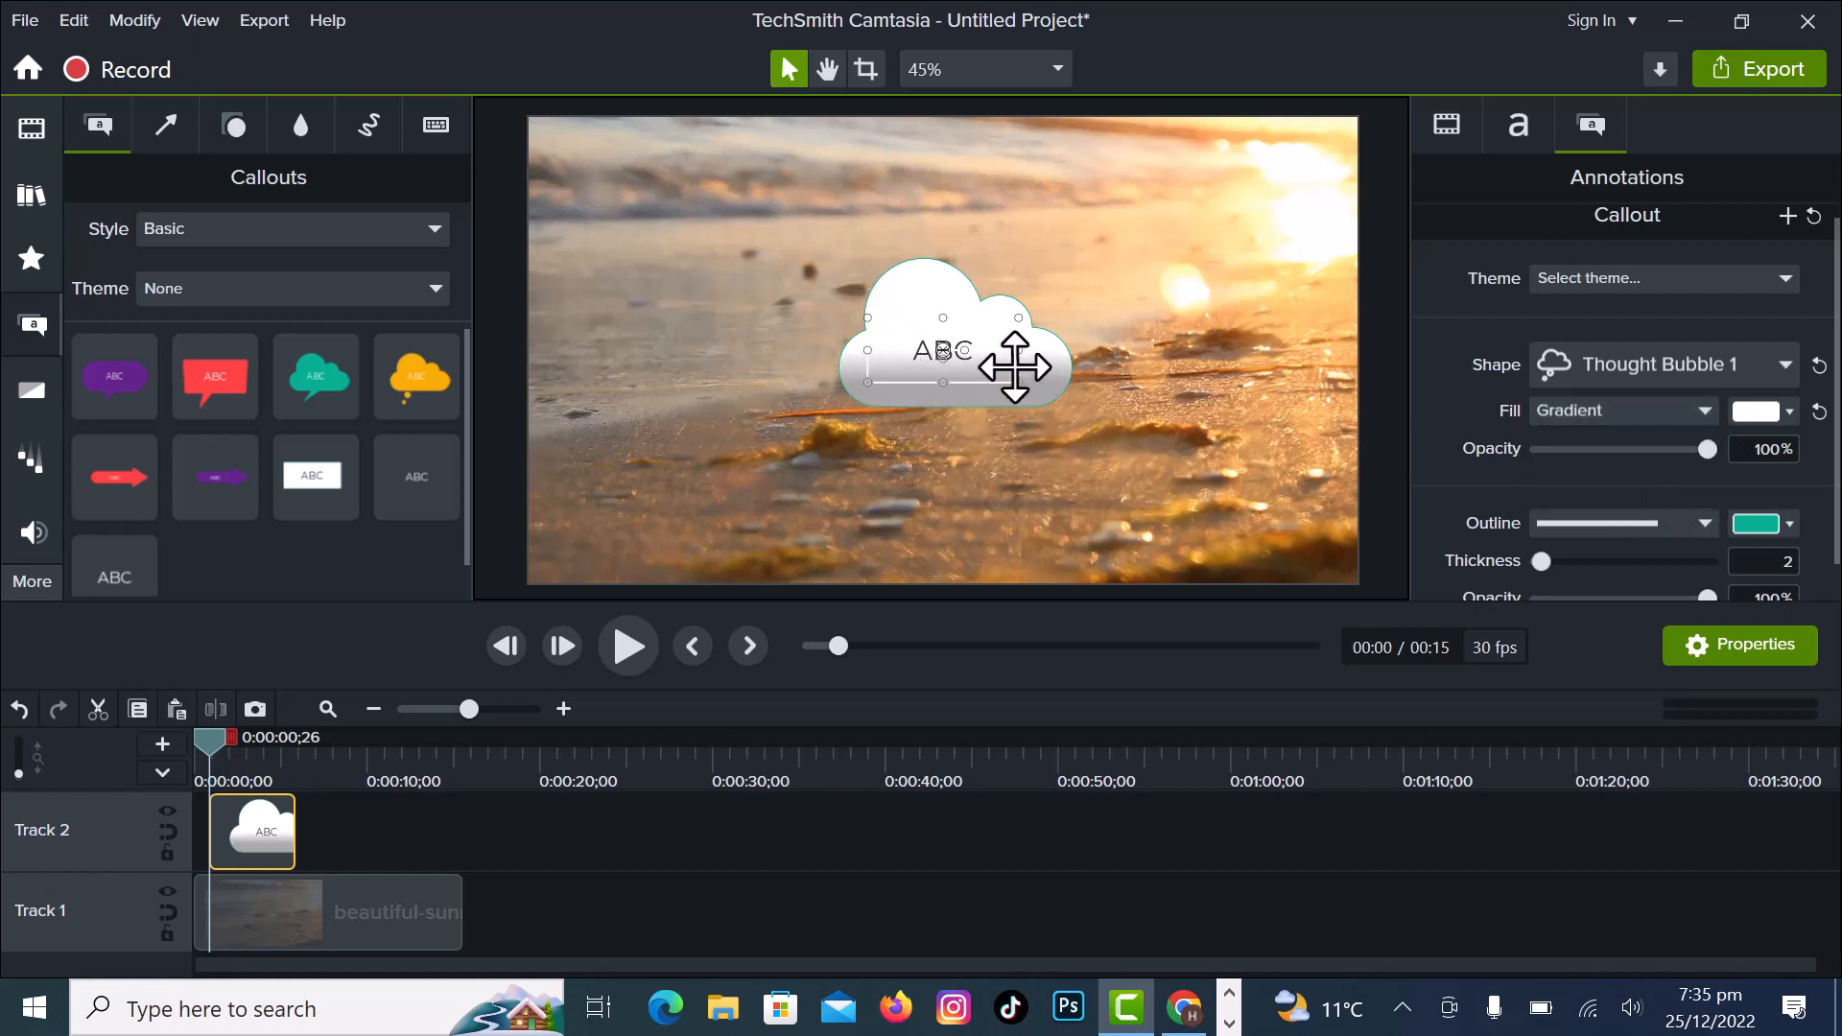
- Try red, blue and green tones for the thought bubble's gradient, settling on fill colour #160408 with fill opacity at 100%
left_click(1788, 412)
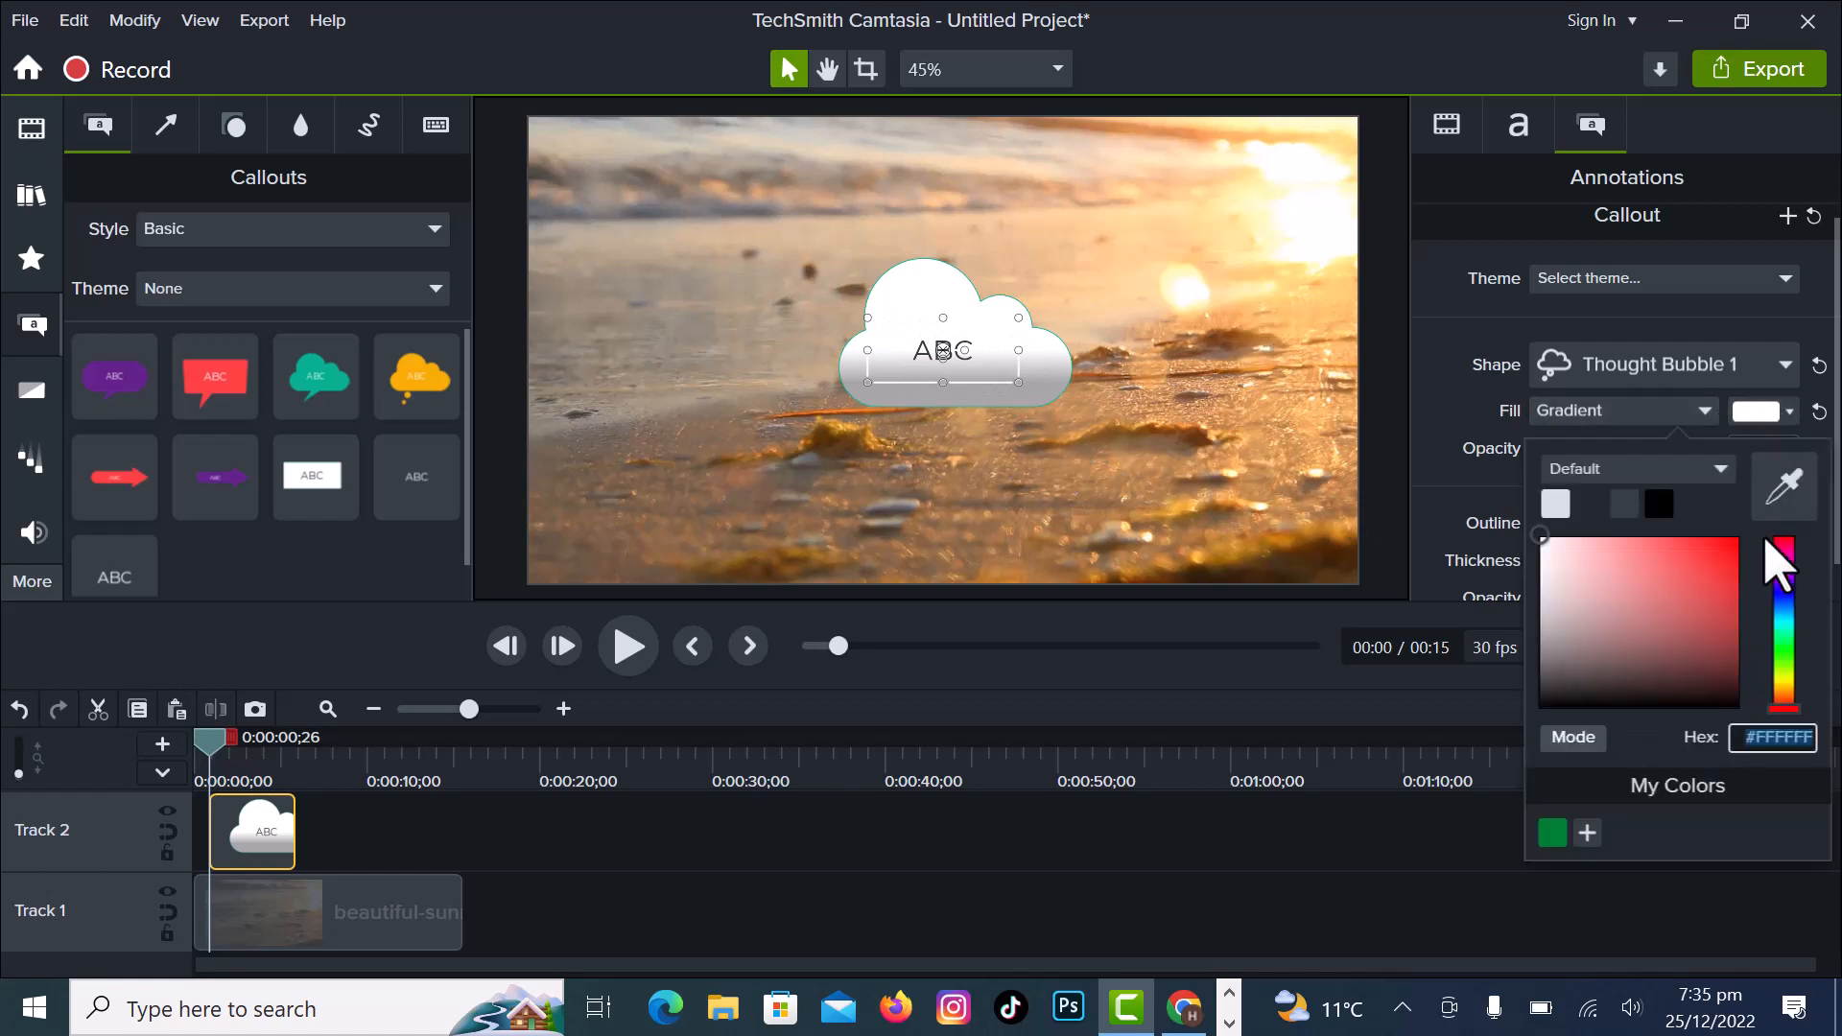
left_click(1712, 554)
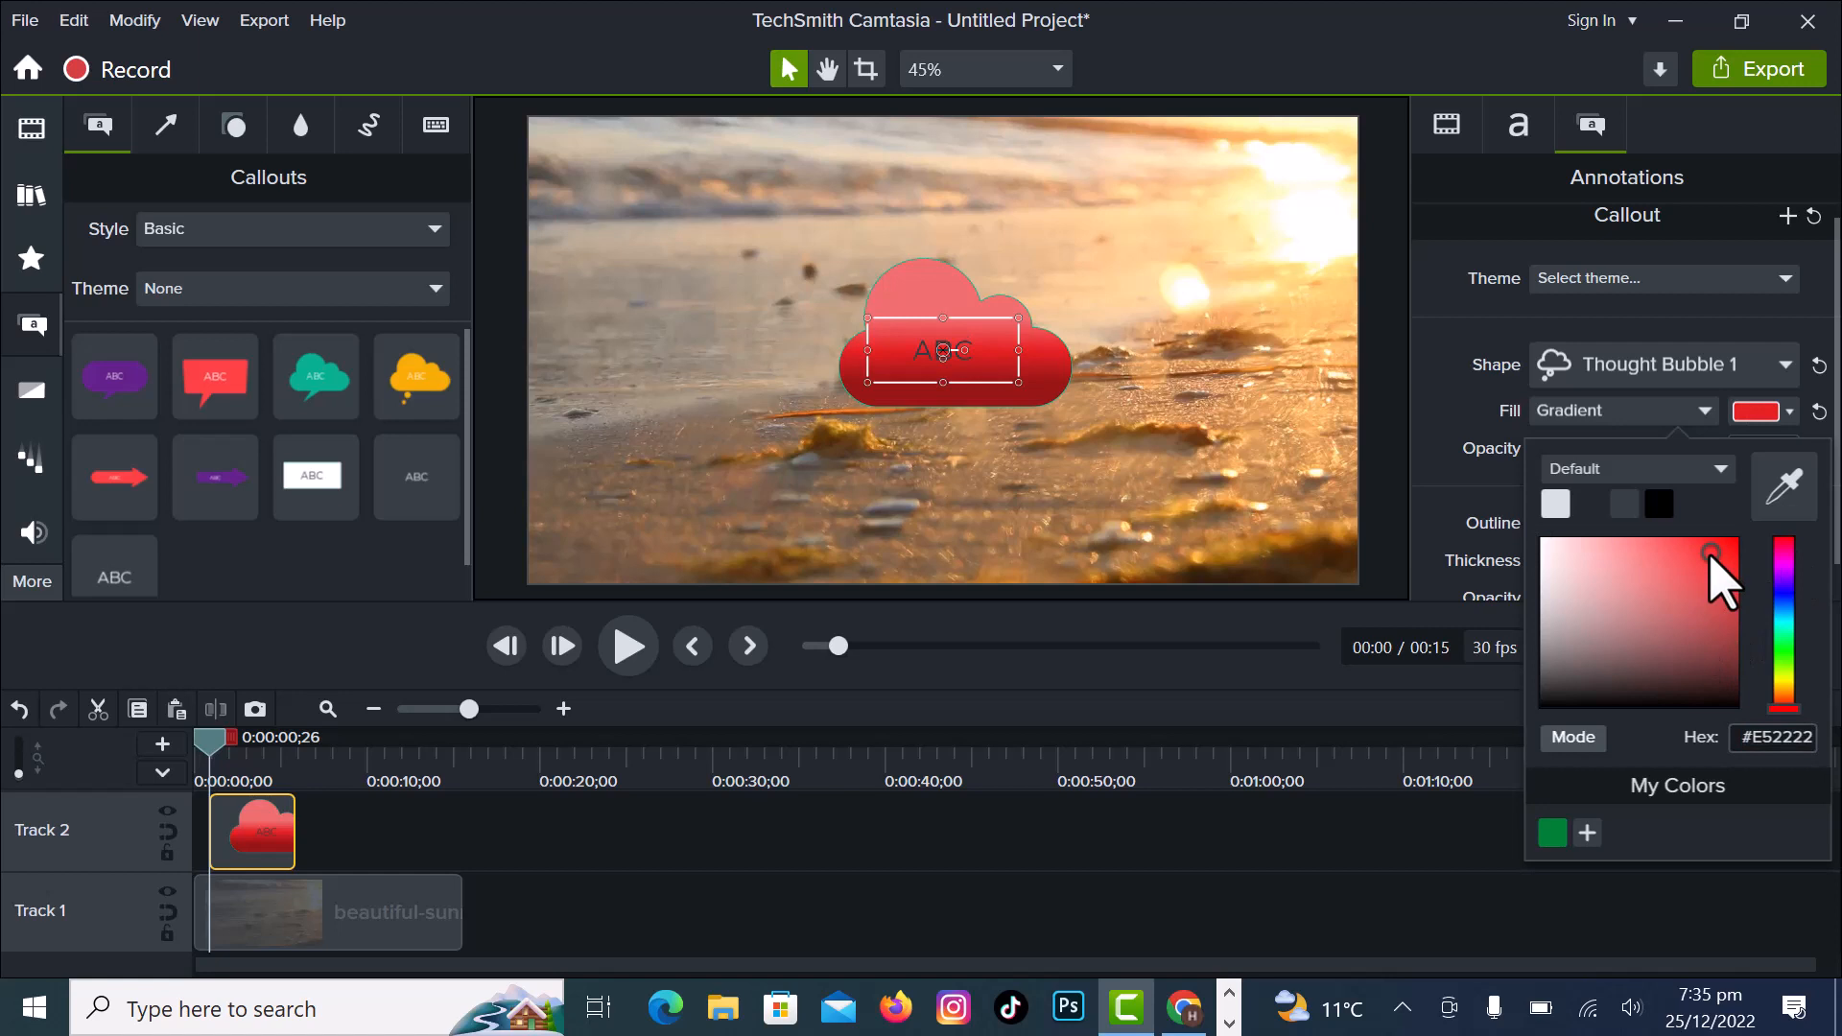
left_click(1720, 601)
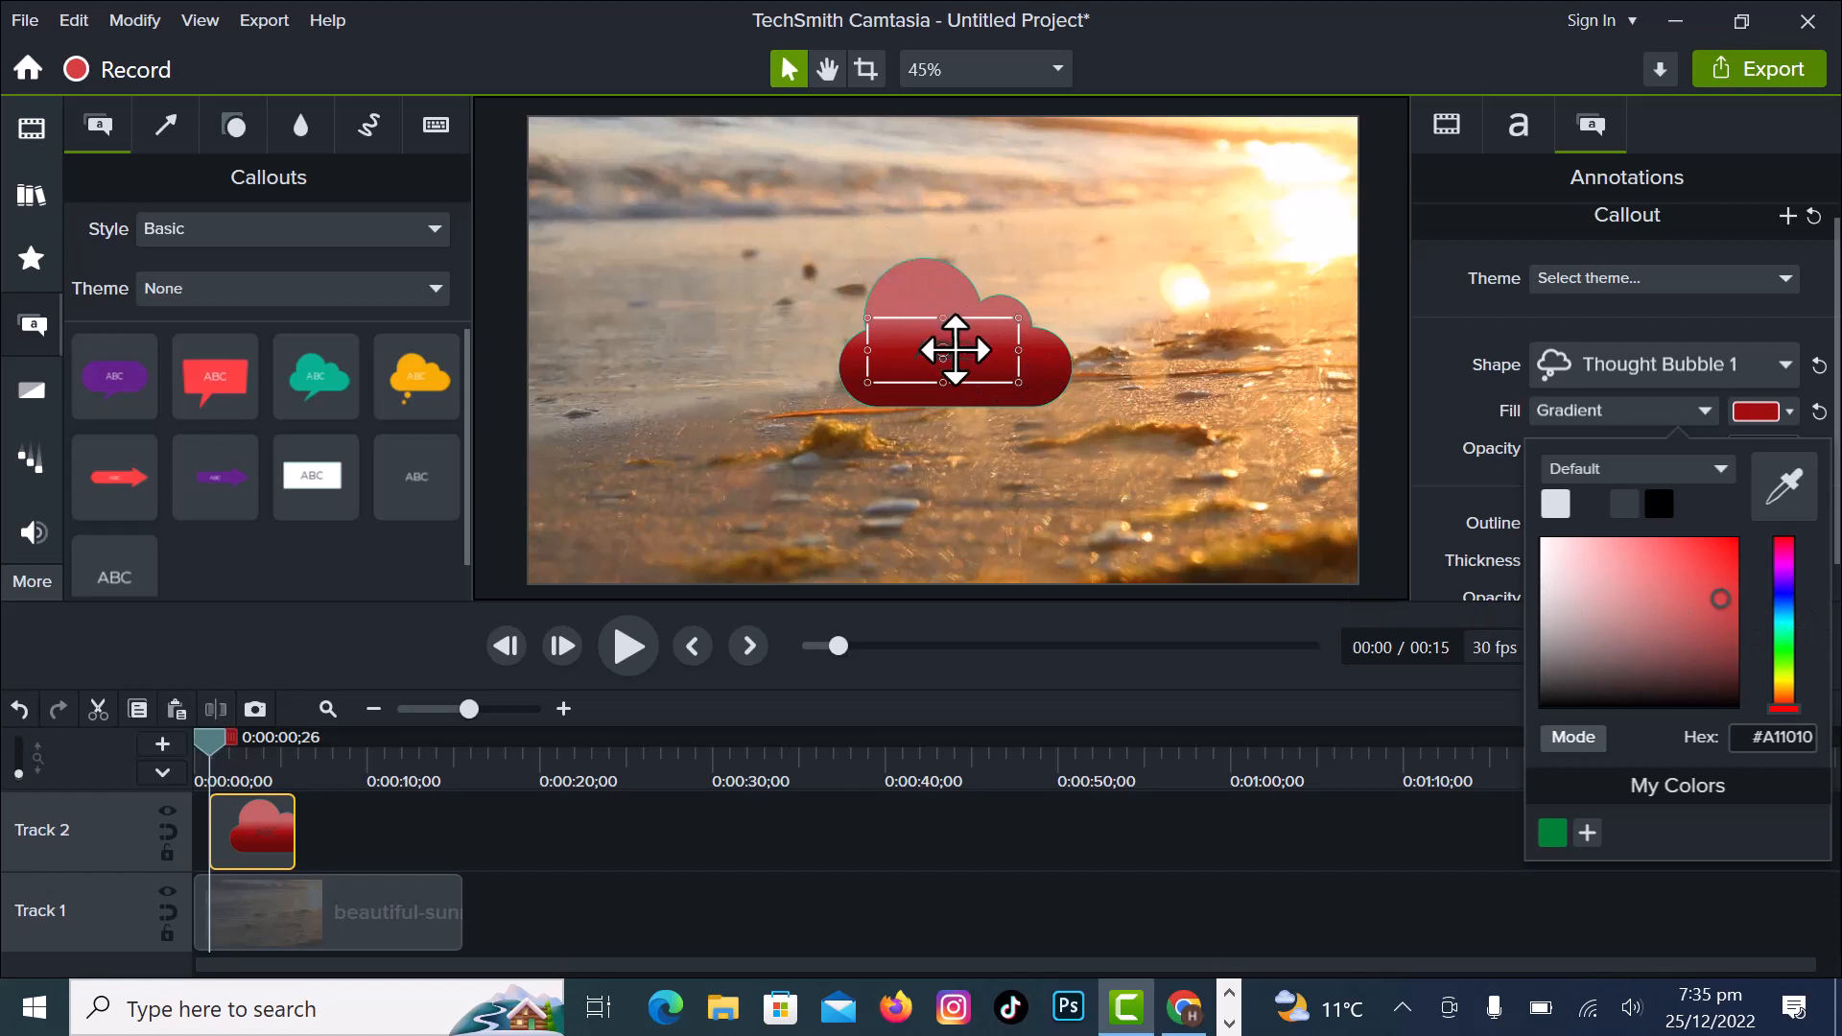
left_click(1782, 603)
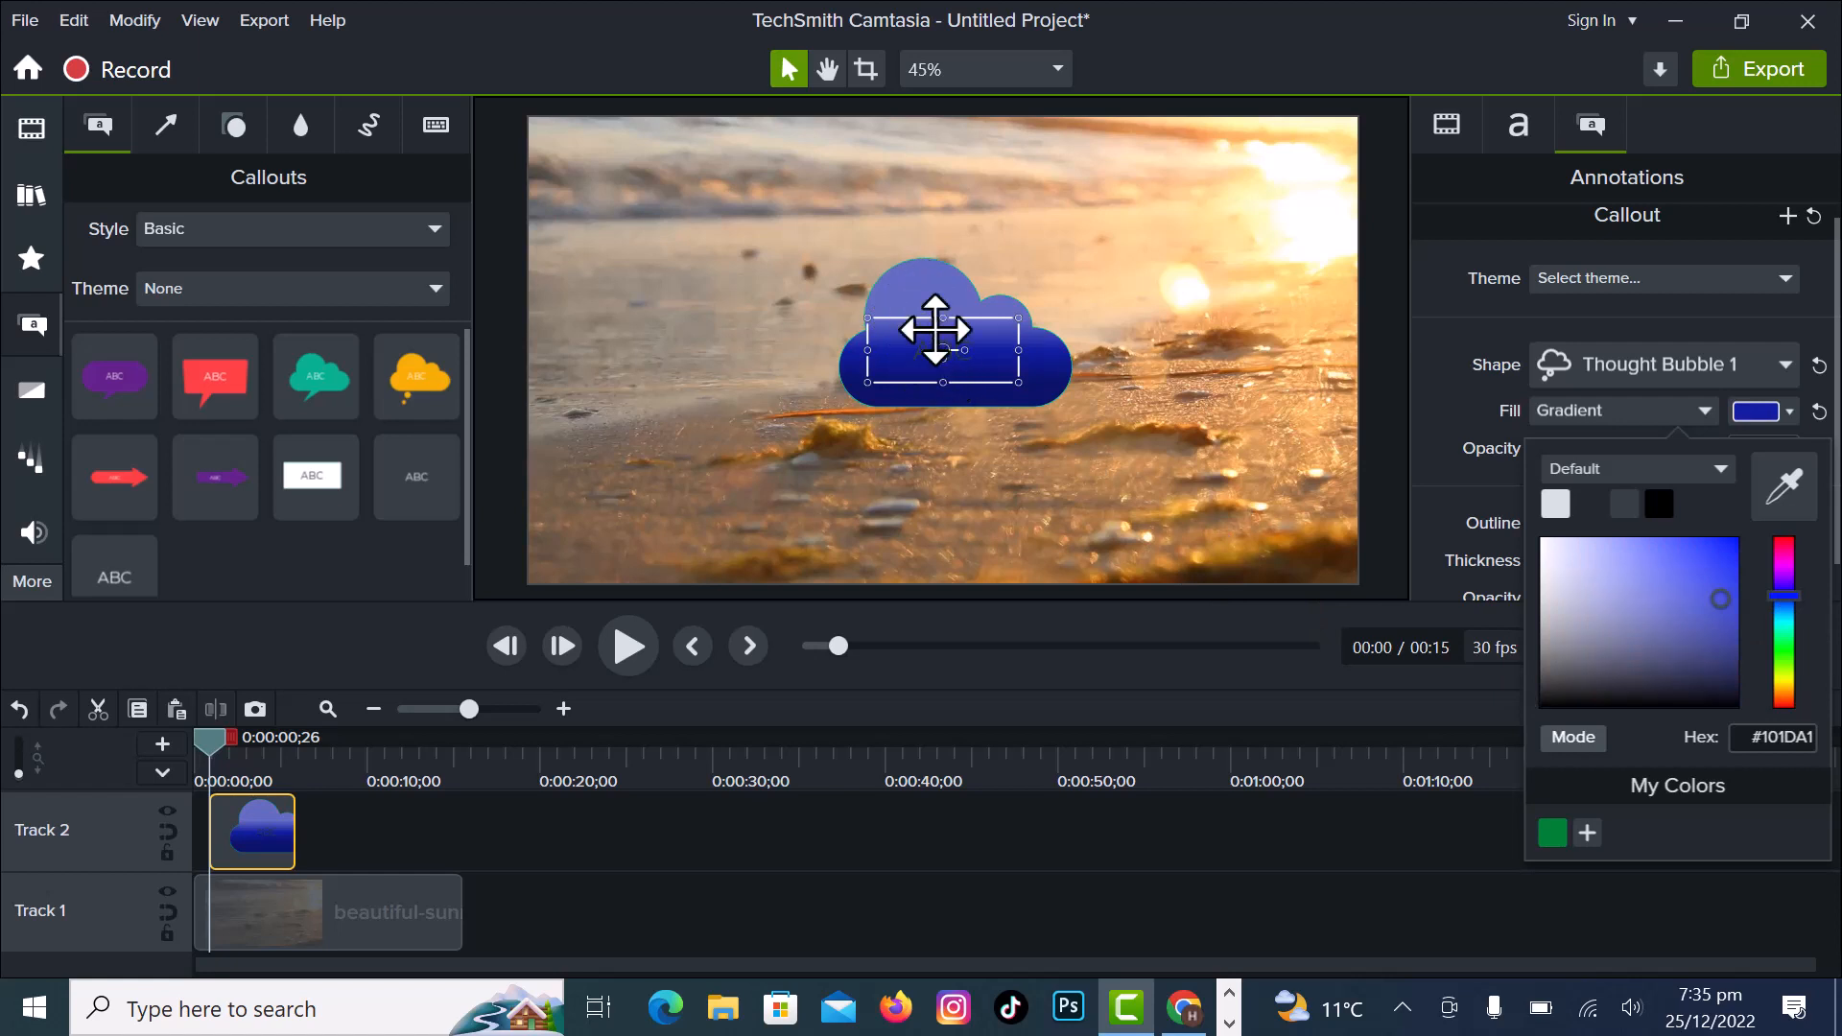
left_click(1703, 694)
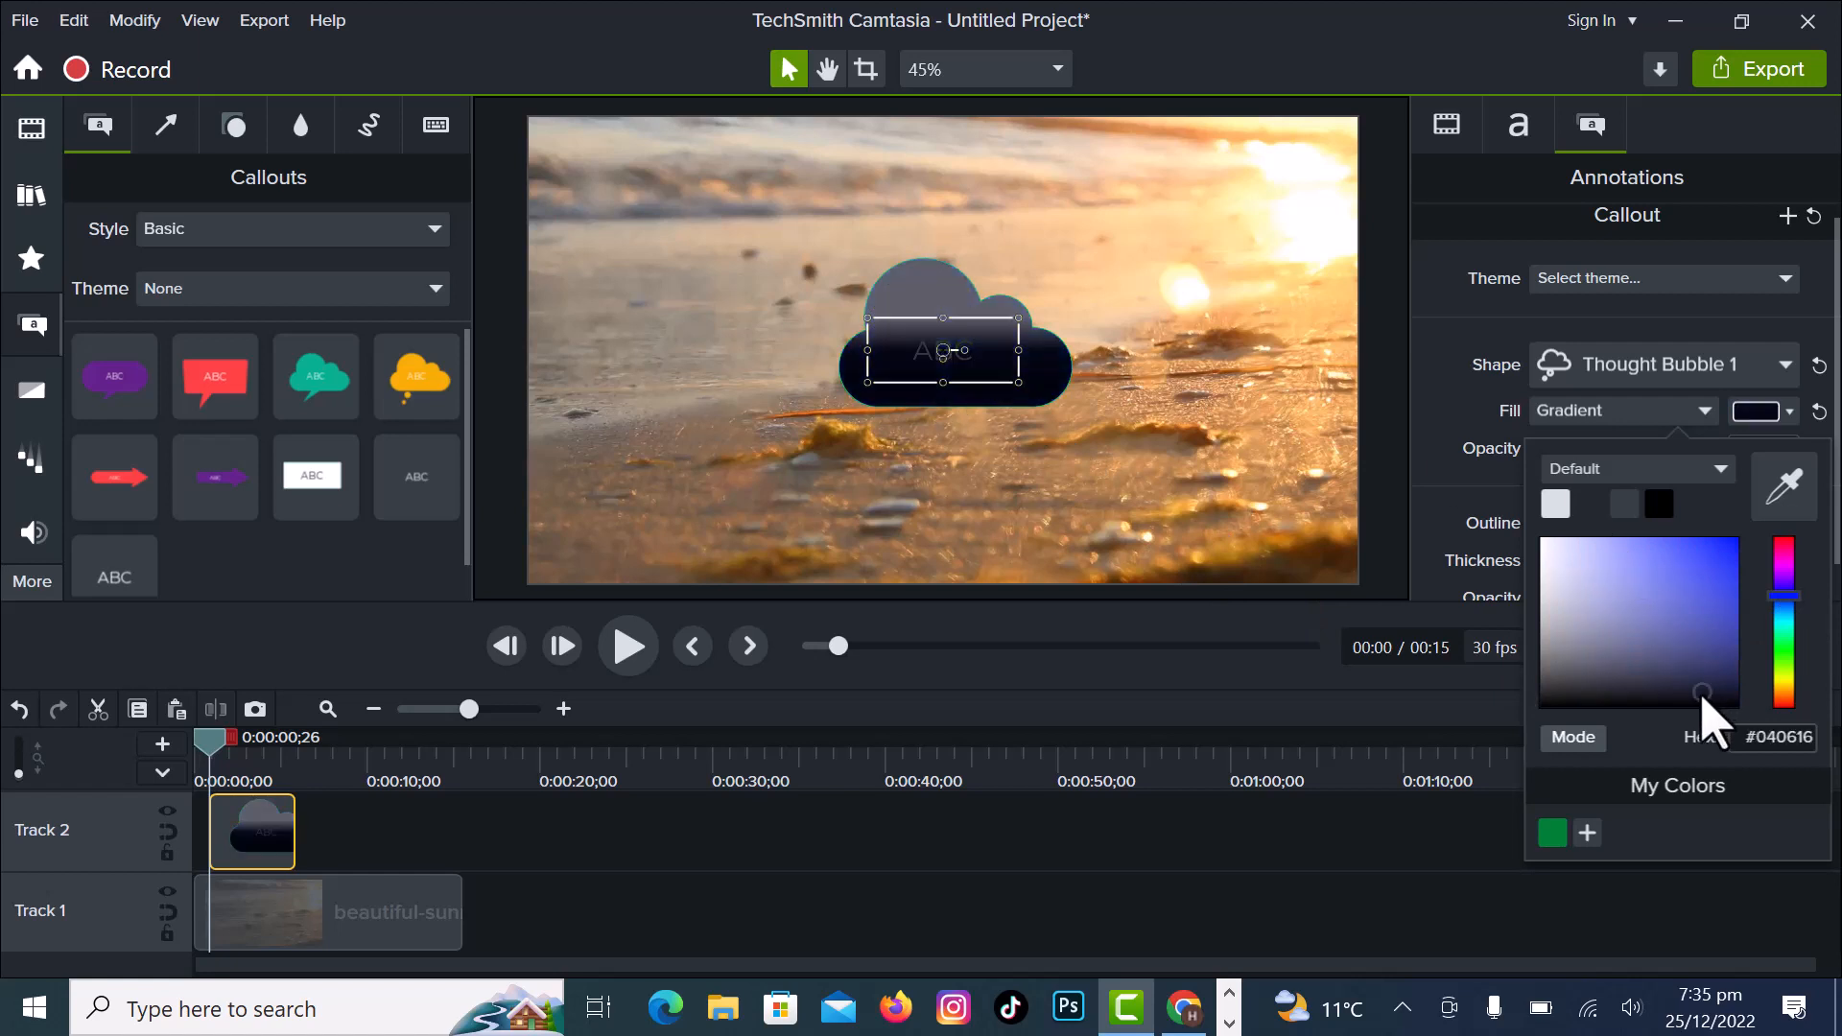
left_click(1781, 654)
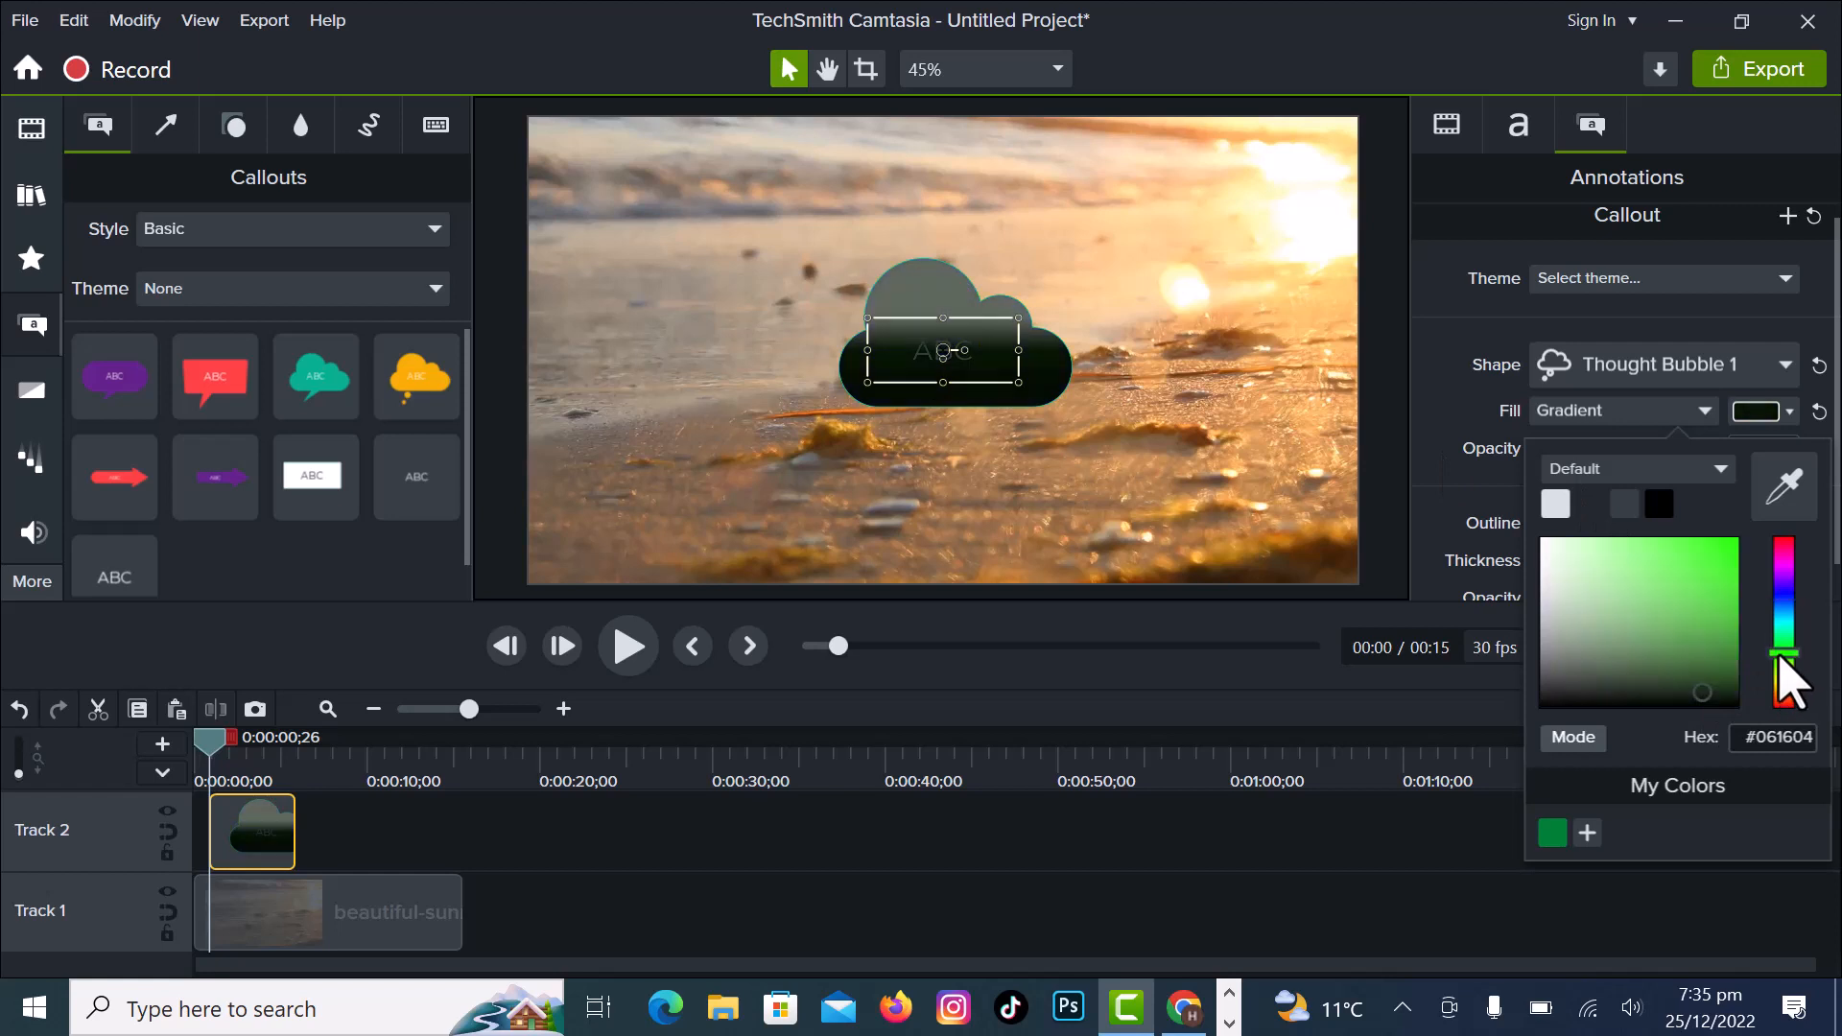
left_click(1784, 544)
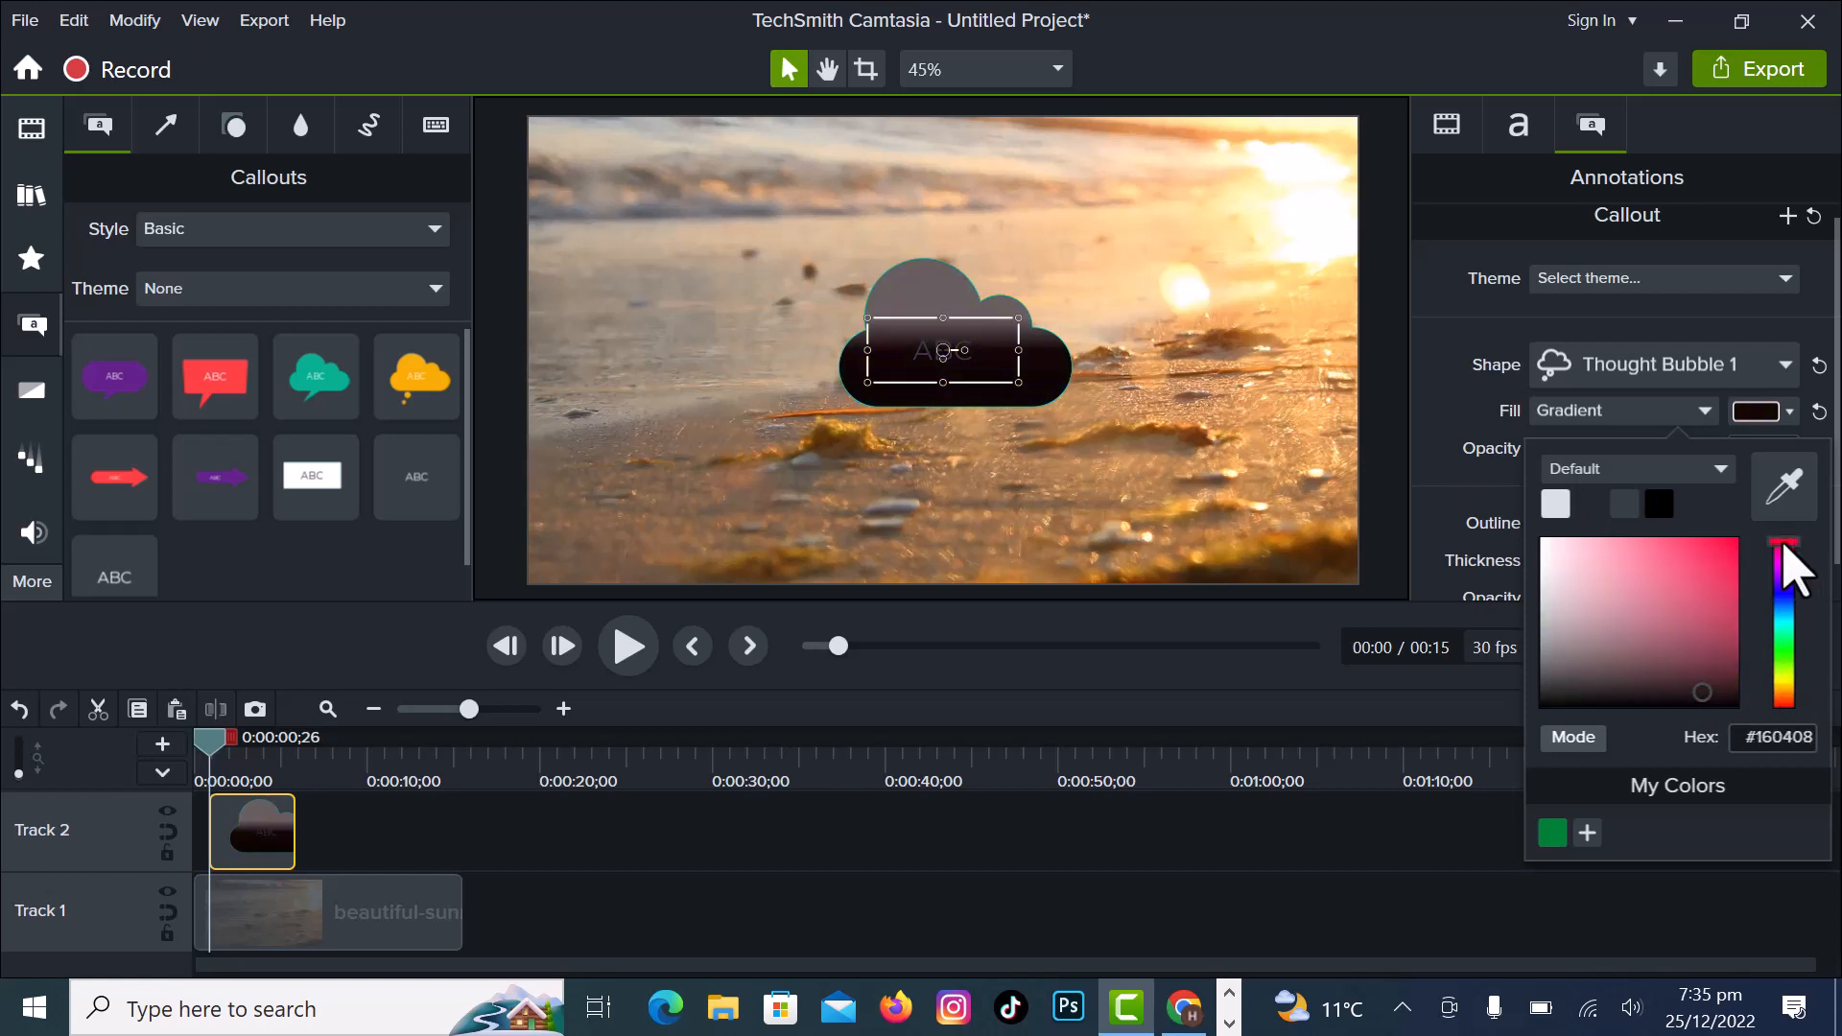
left_click(1788, 411)
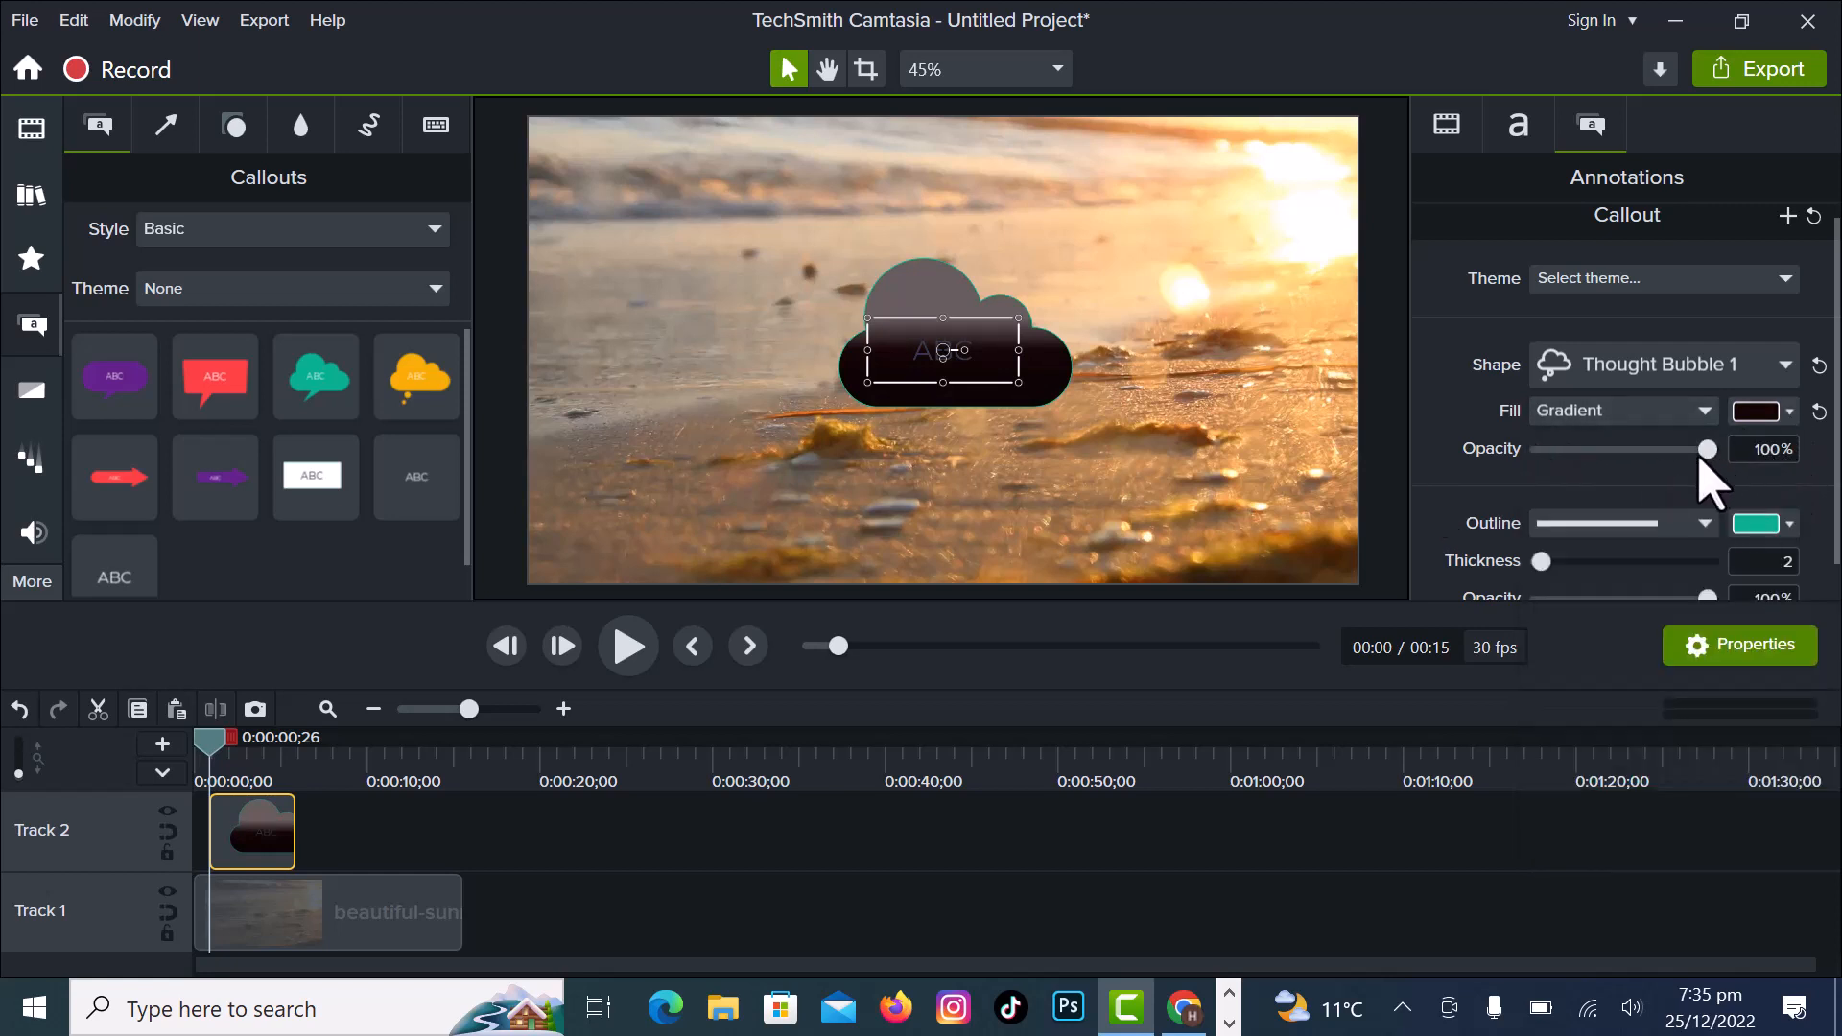
mouse_move(1699, 459)
left_mouse_down()
mouse_move(1578, 456)
mouse_move(1711, 451)
mouse_move(1637, 485)
mouse_move(1605, 477)
mouse_move(1727, 467)
left_mouse_up()
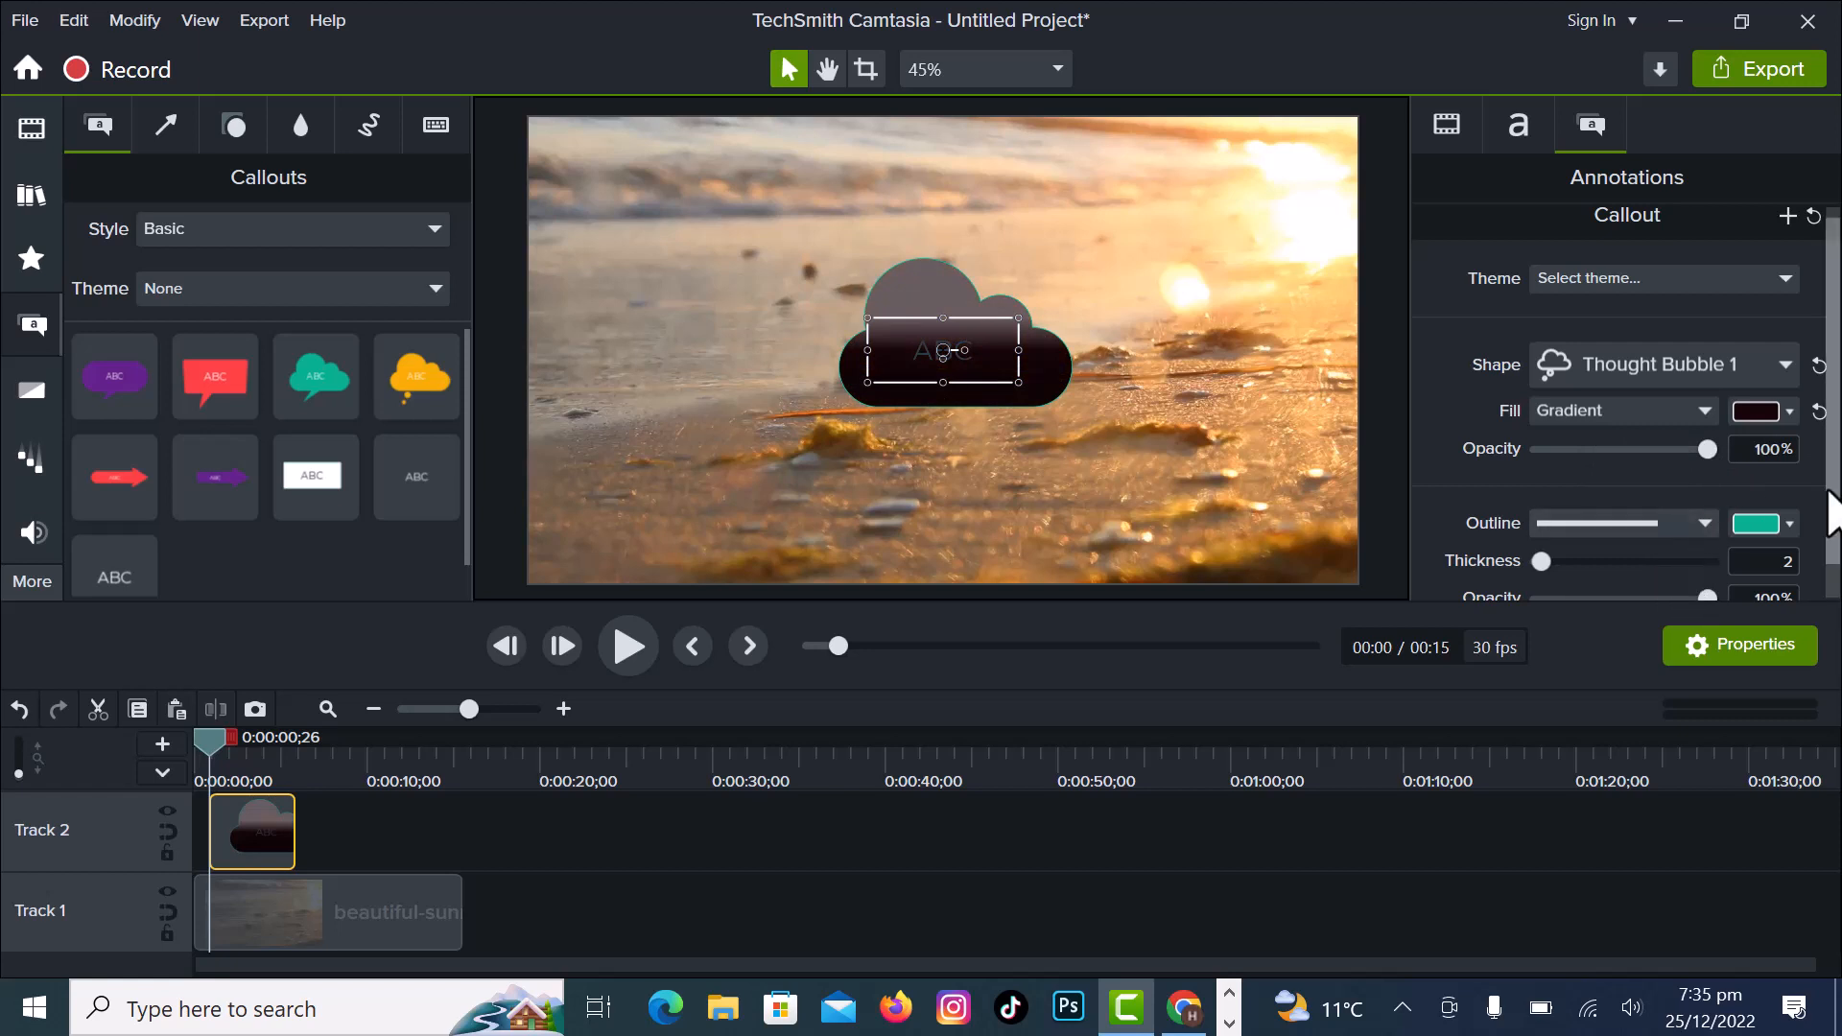
- Try a dotted outline on the thought bubble, then choose the dashed style and set its thickness to 9
scroll(1833, 513, "down", 1)
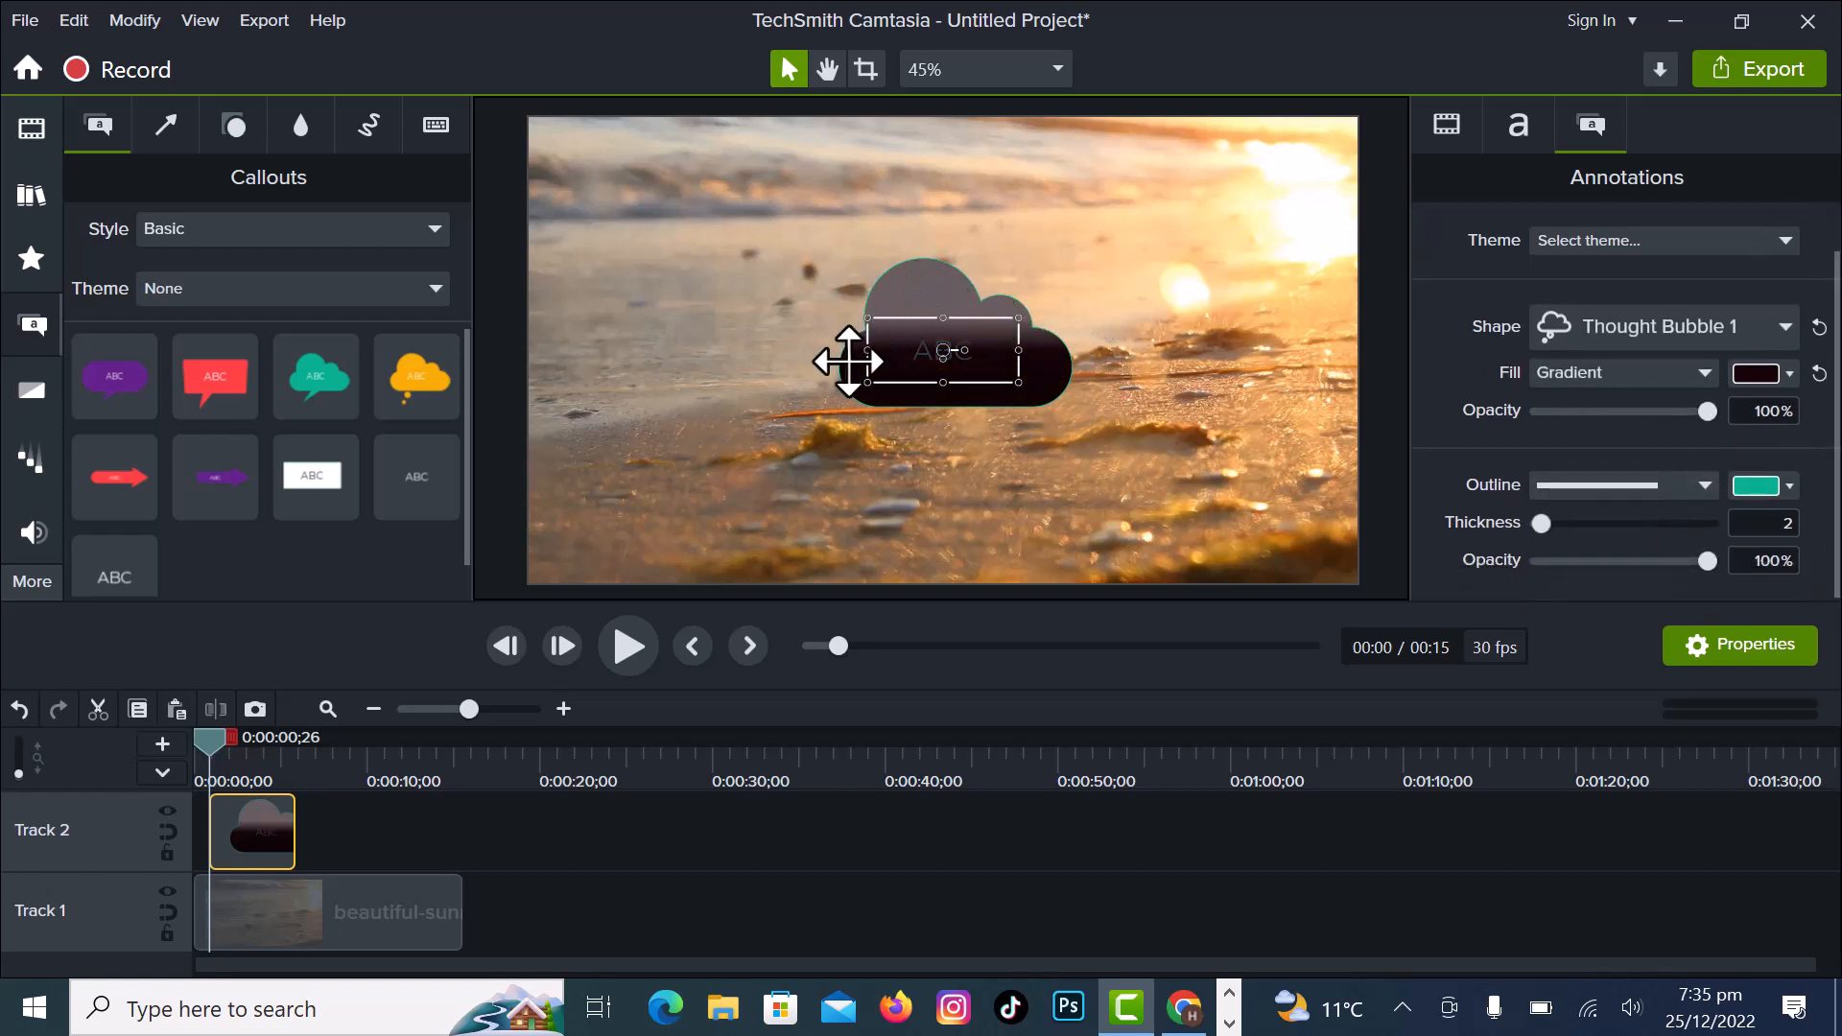
left_click(1706, 486)
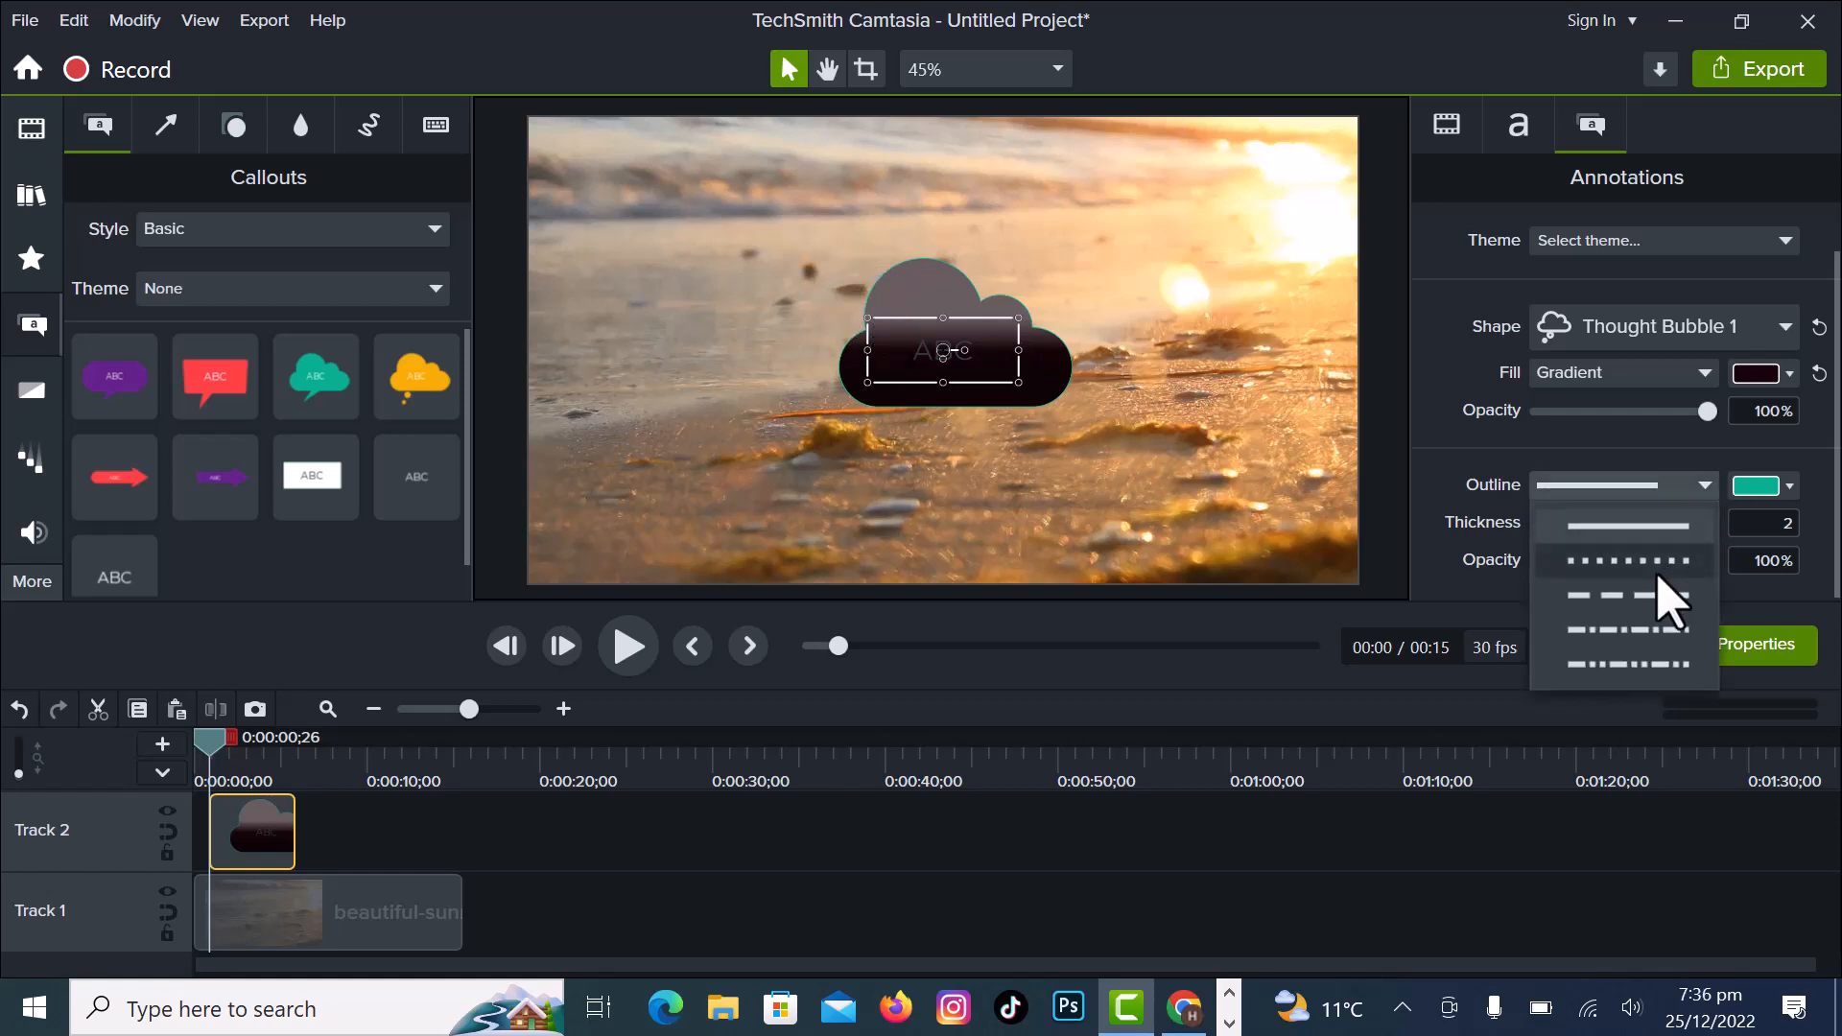
left_click(1629, 560)
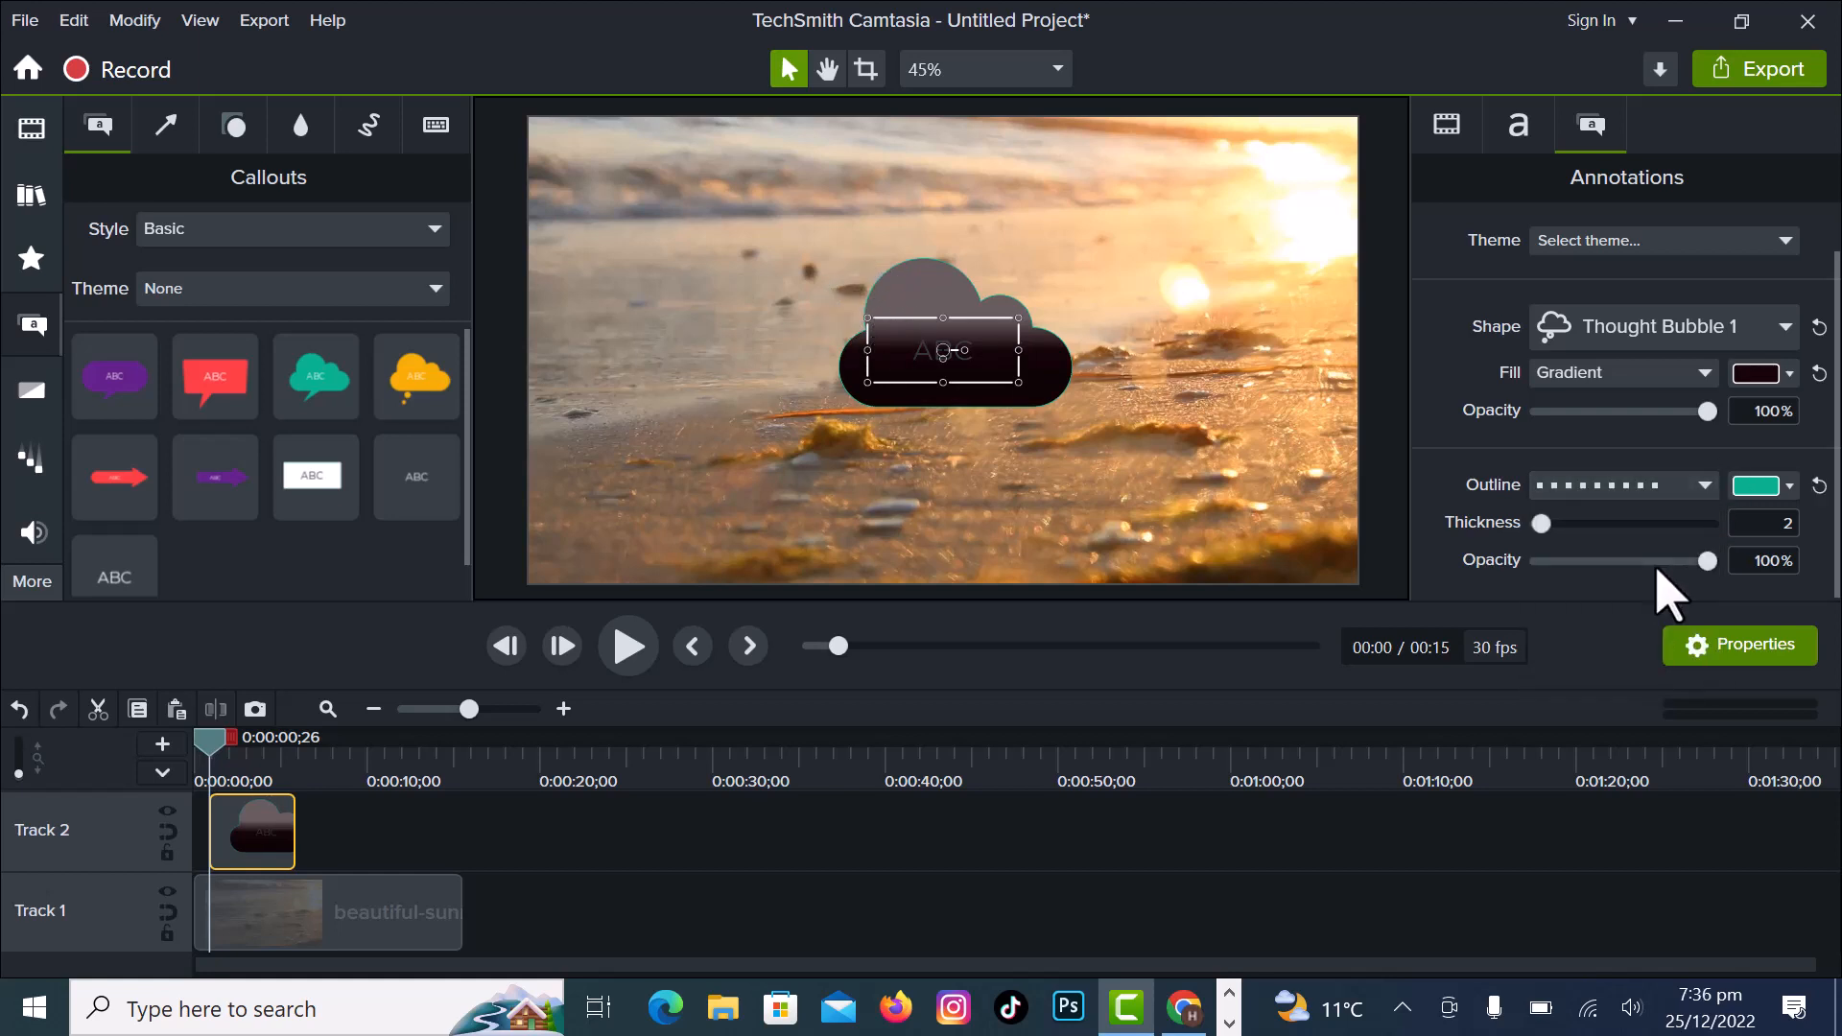
left_click(1706, 487)
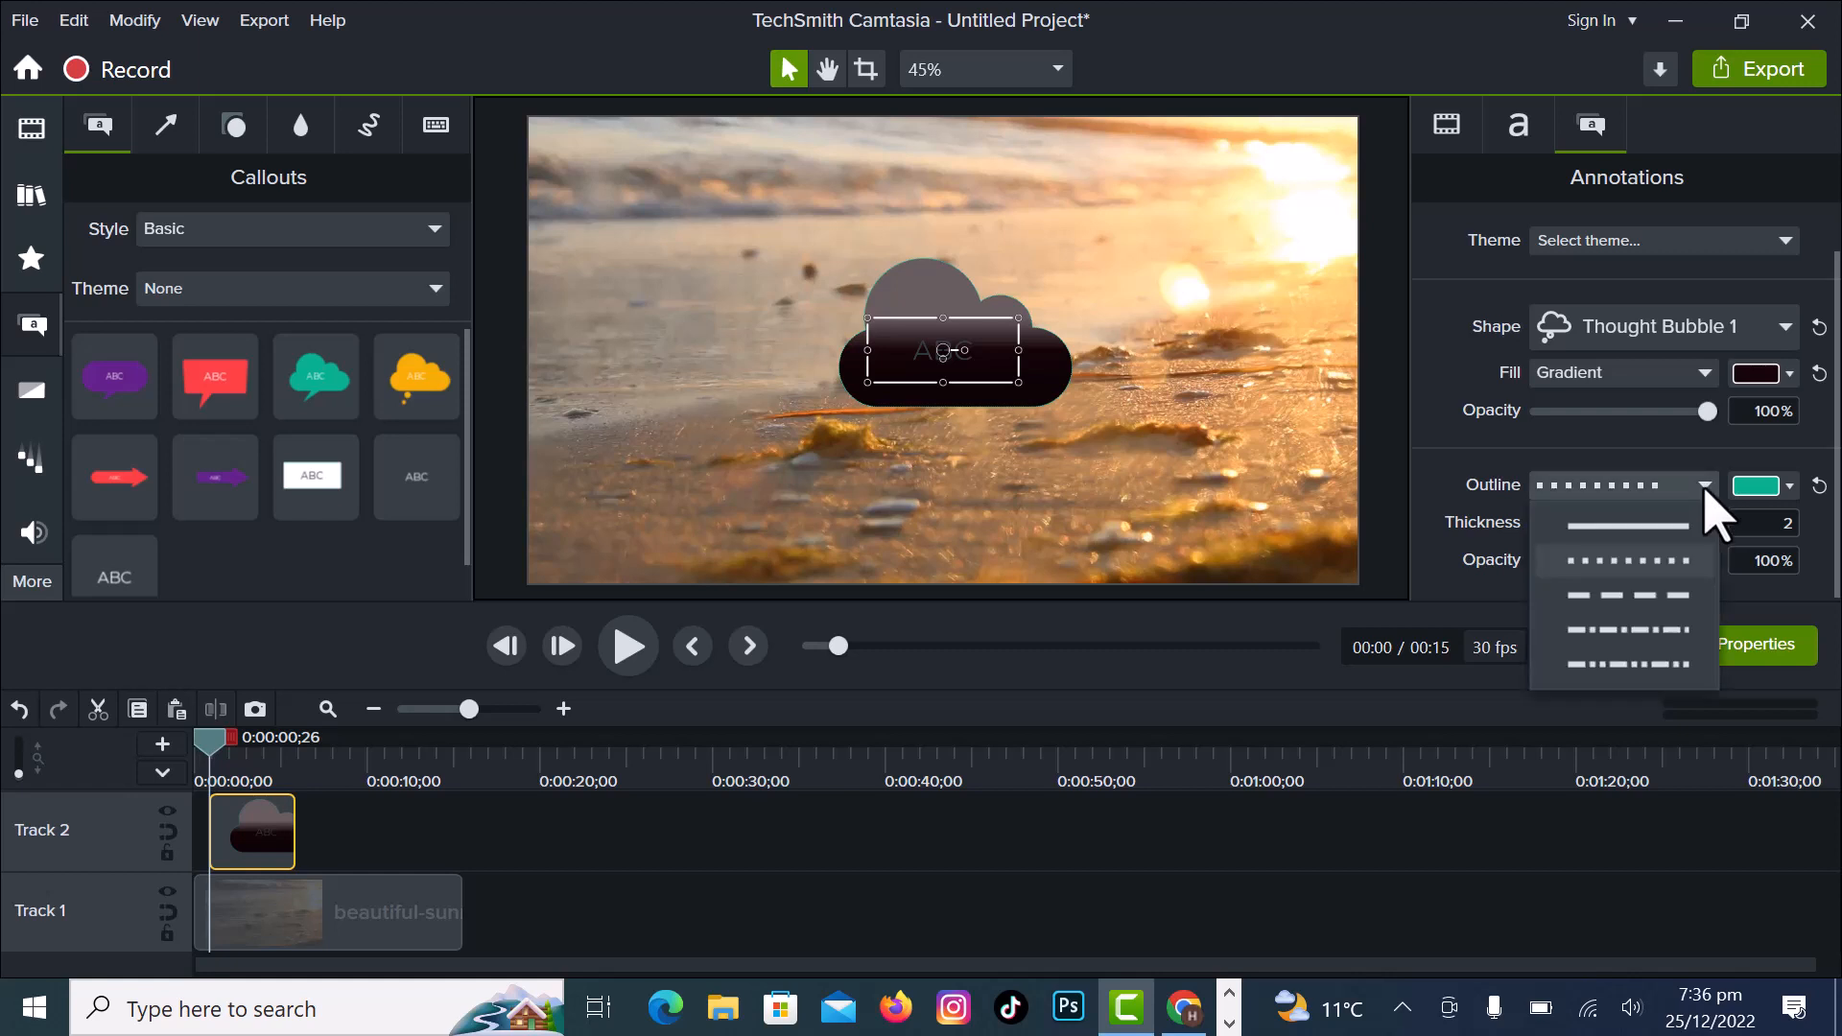
left_click(1666, 609)
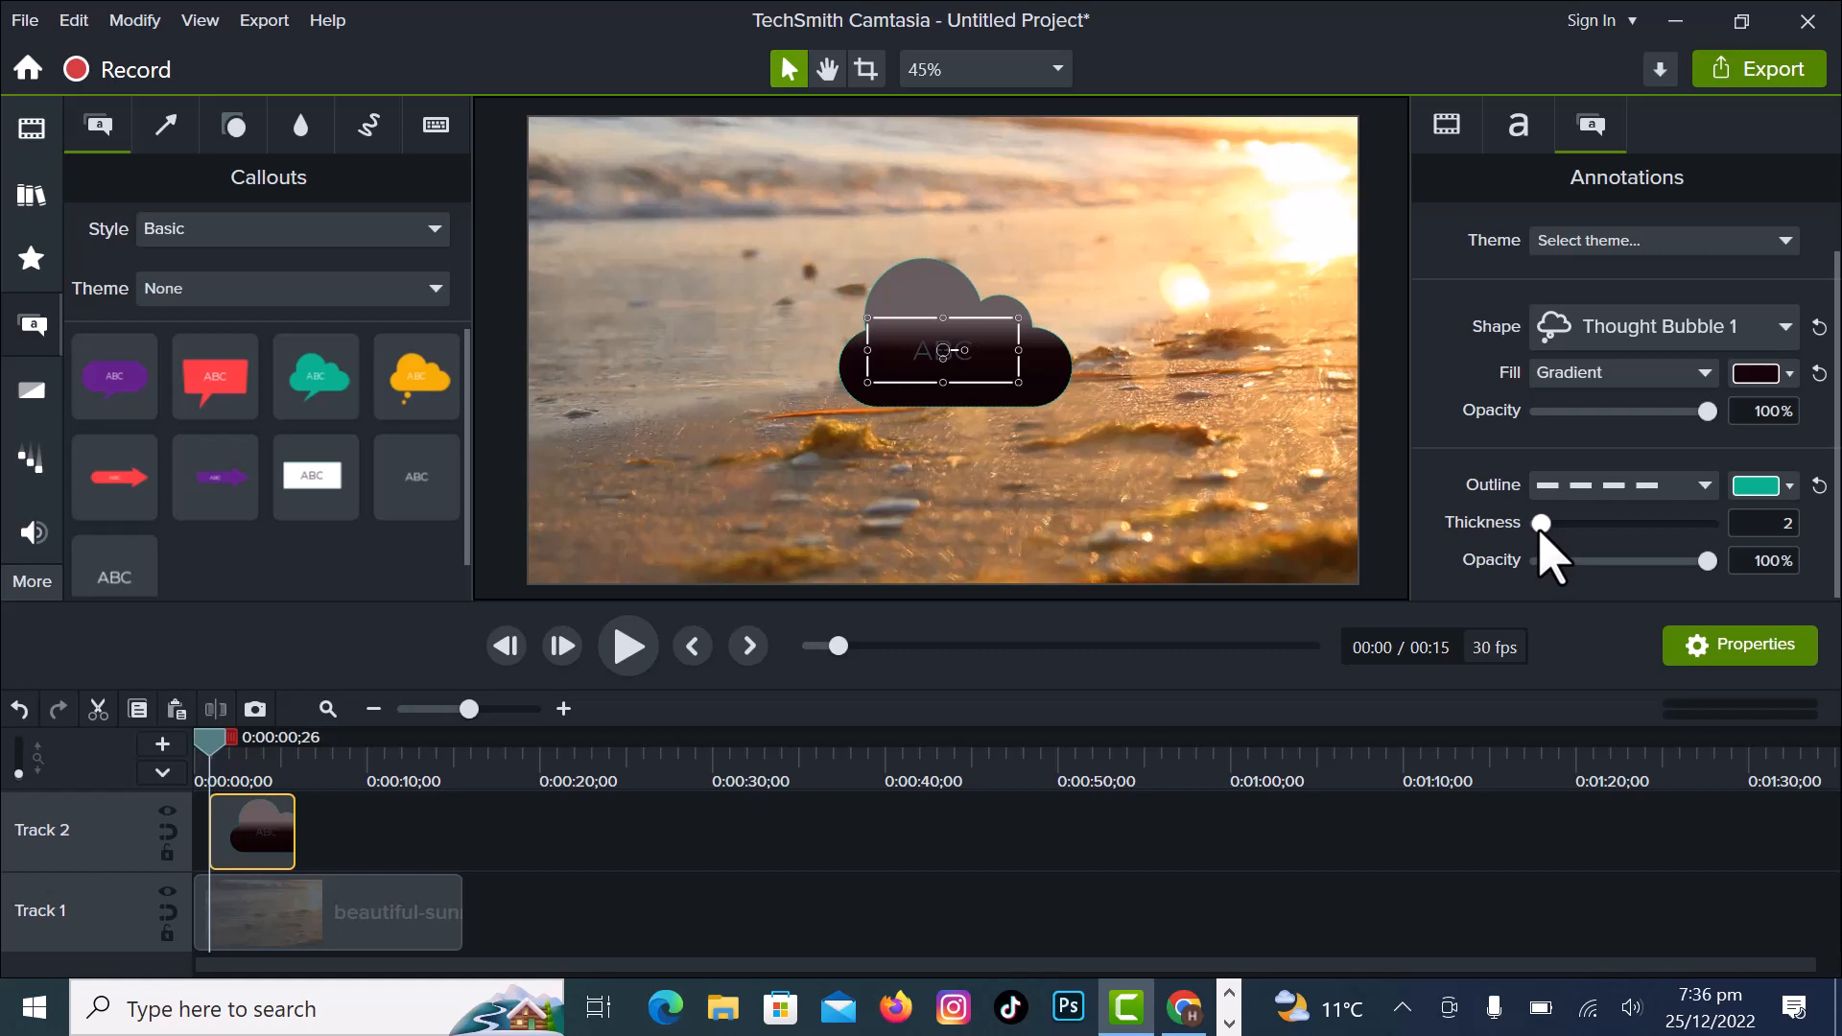
left_click_drag(1541, 524, 1554, 525)
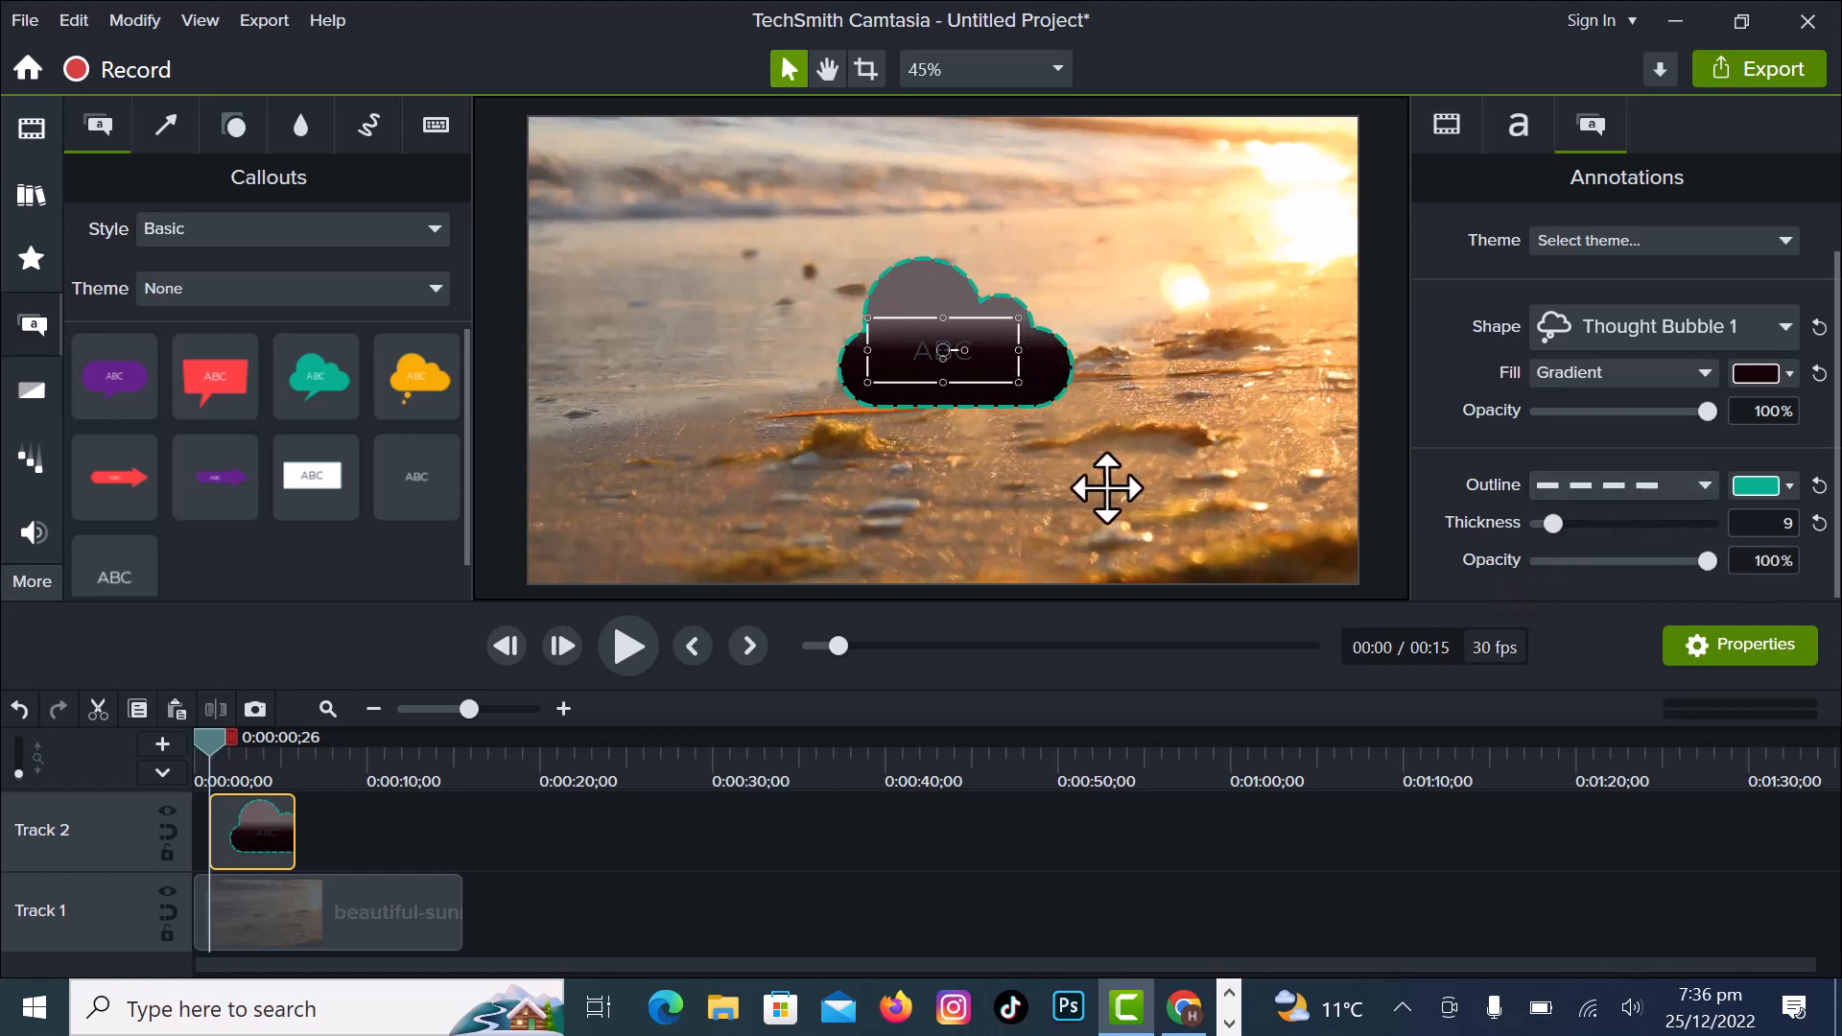
- Try teal, blue, green, yellow and red outline colours on the thought bubble, settling on pink #DB1F80
left_click(1789, 485)
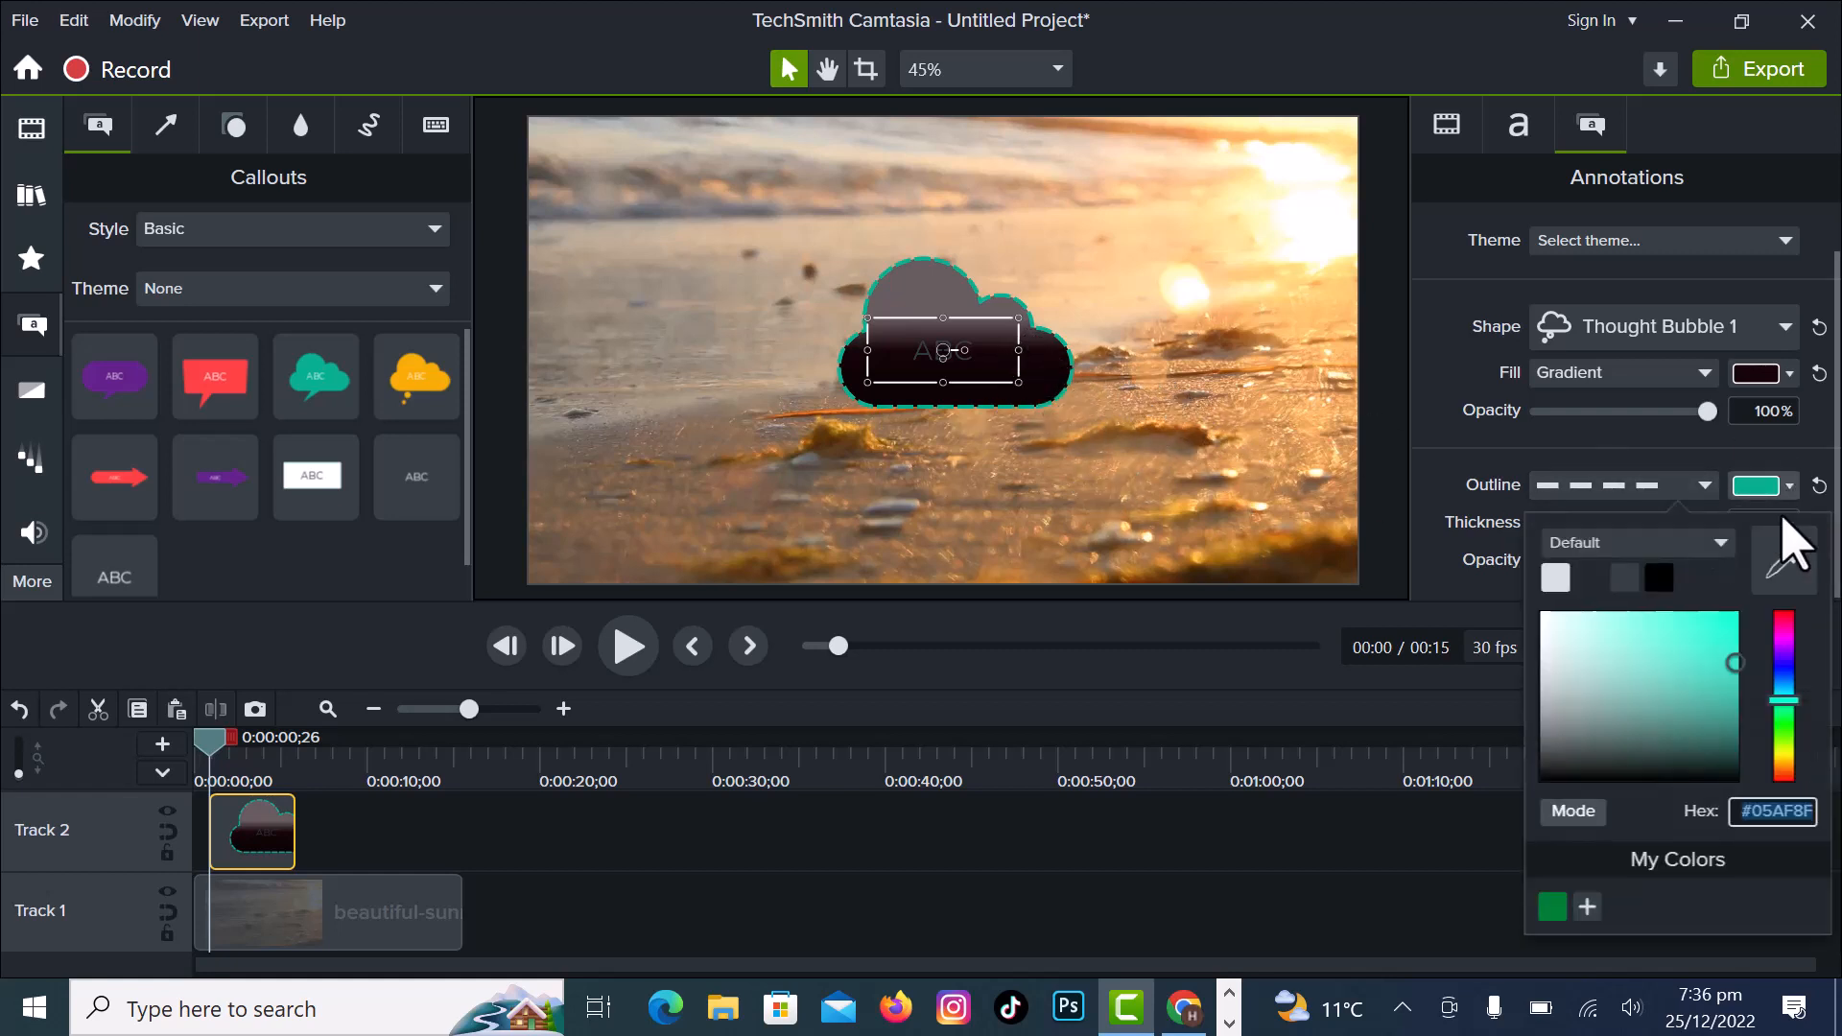
left_click(1712, 634)
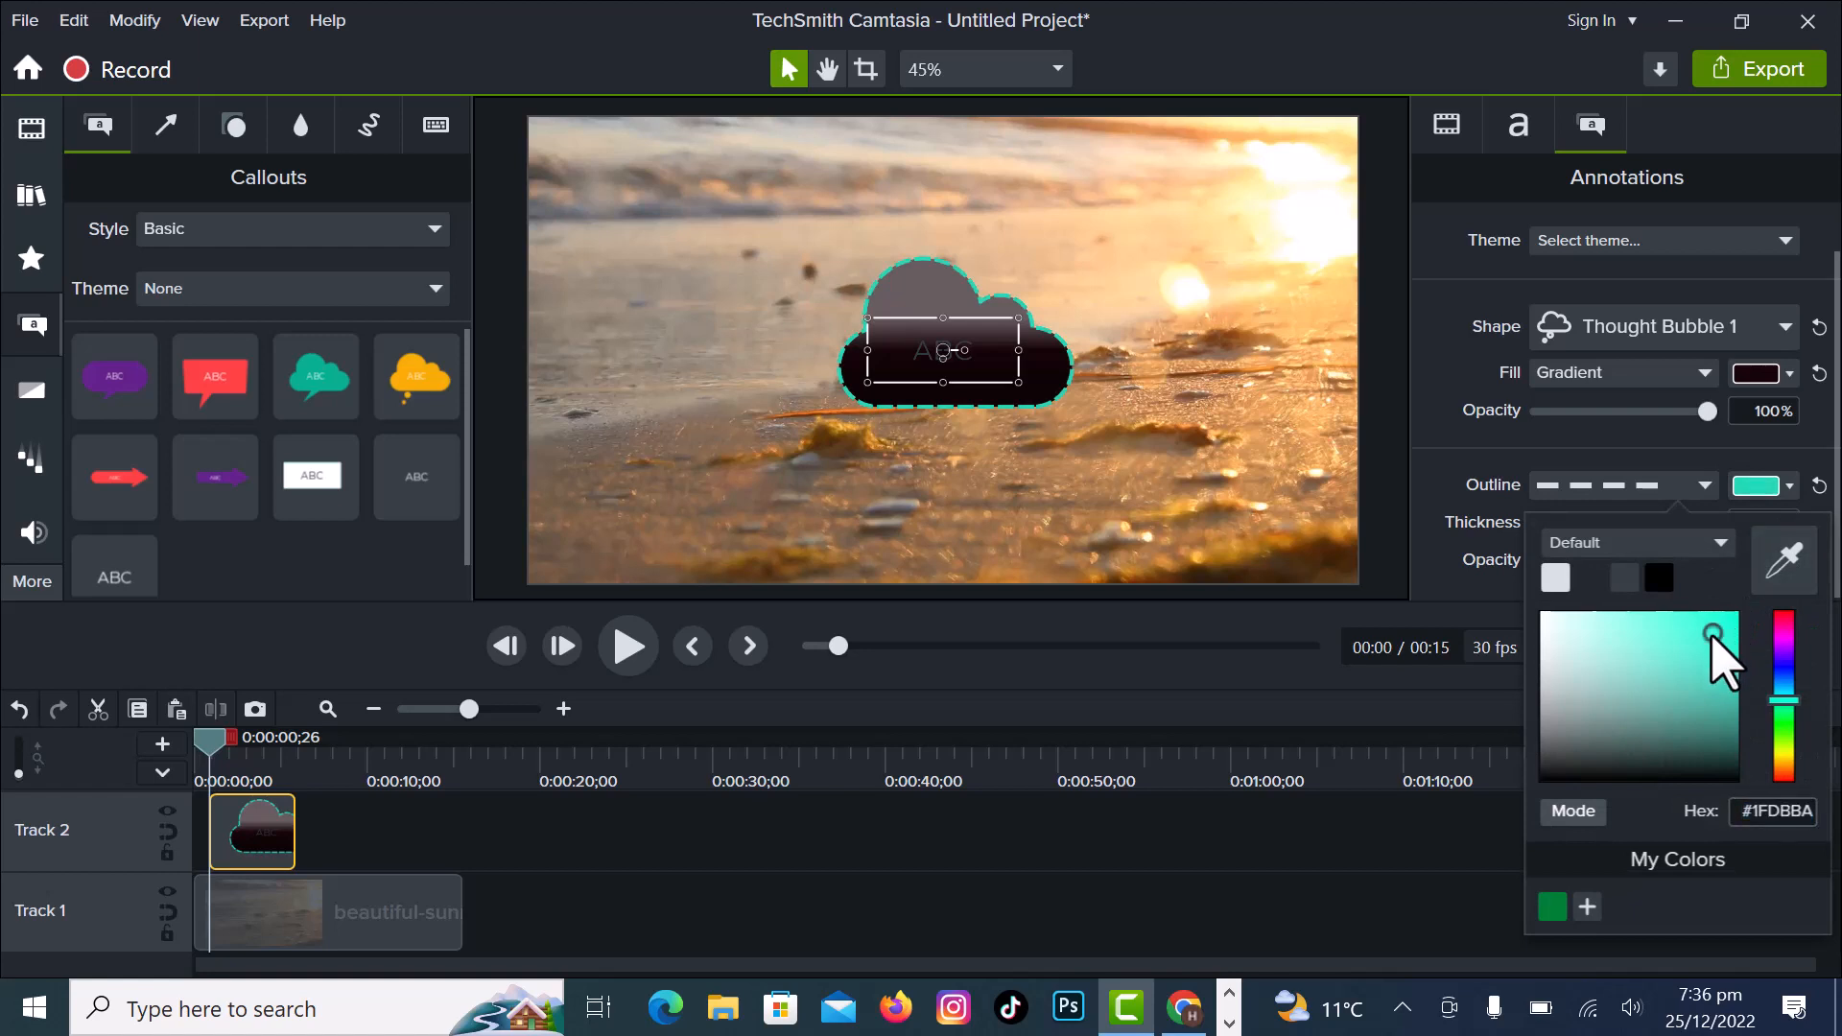
left_click(1783, 671)
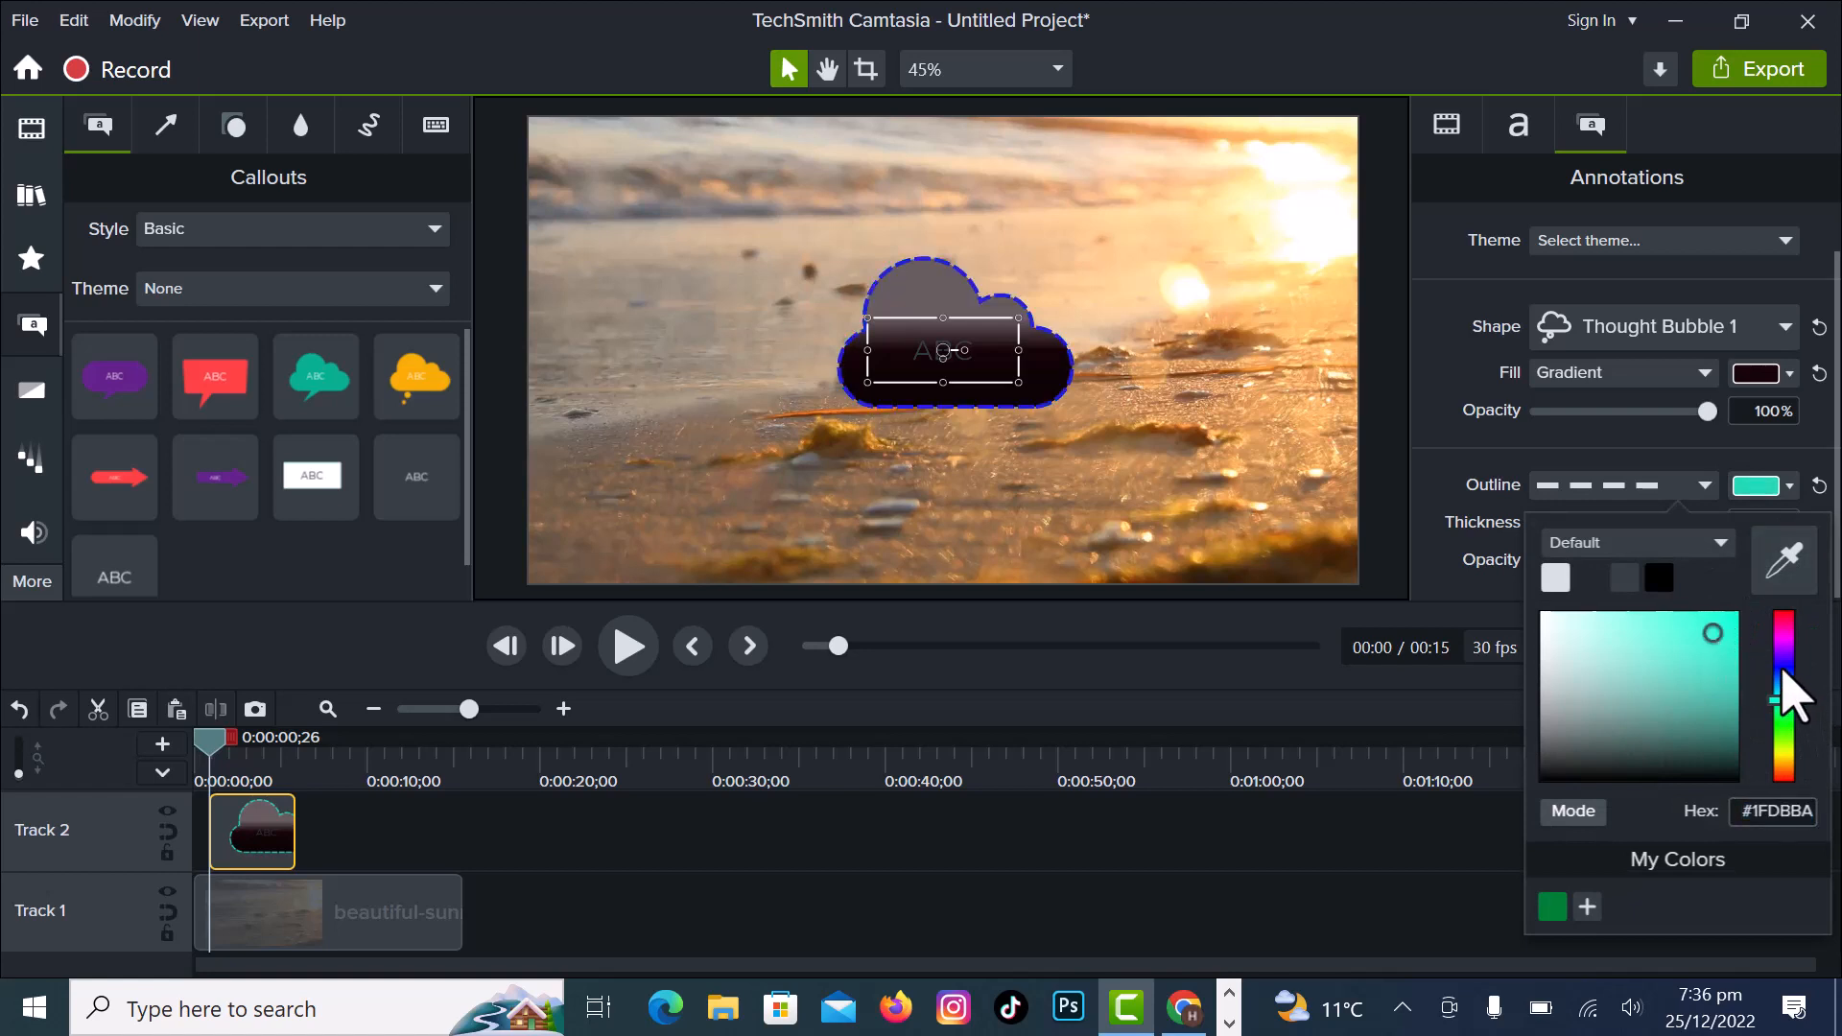
left_click(1783, 728)
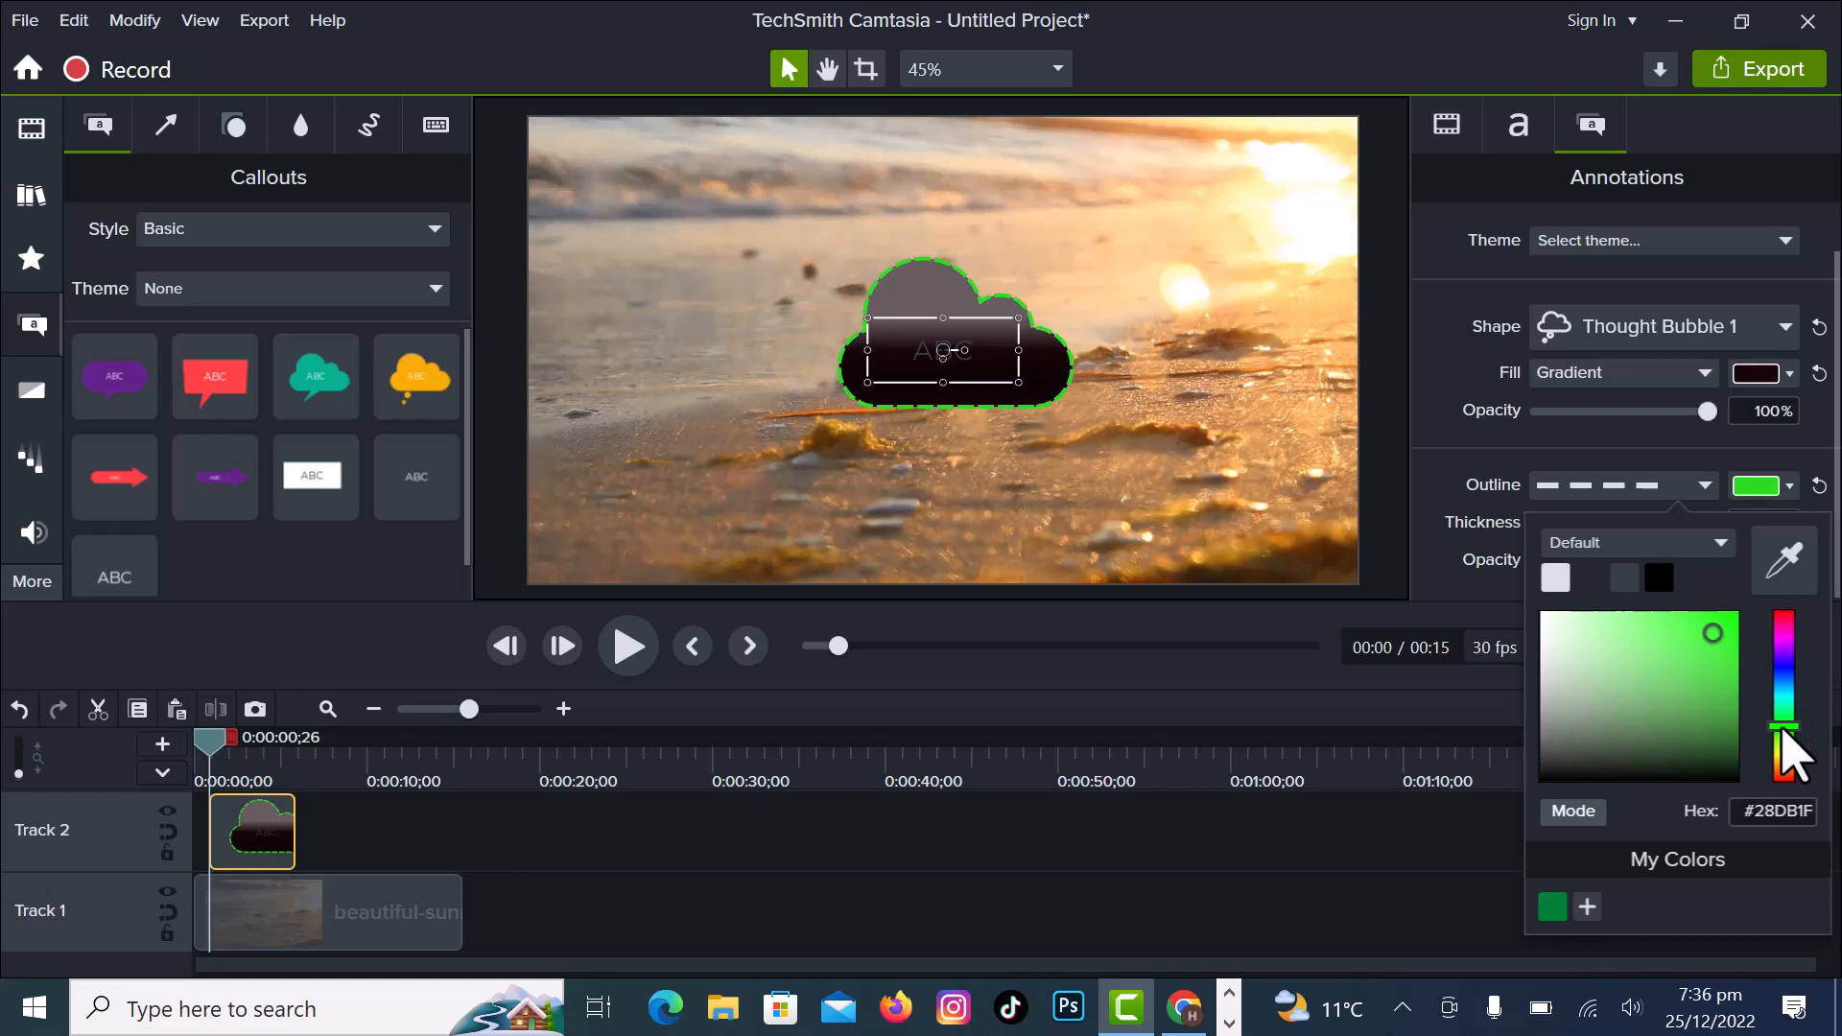
left_click(1785, 763)
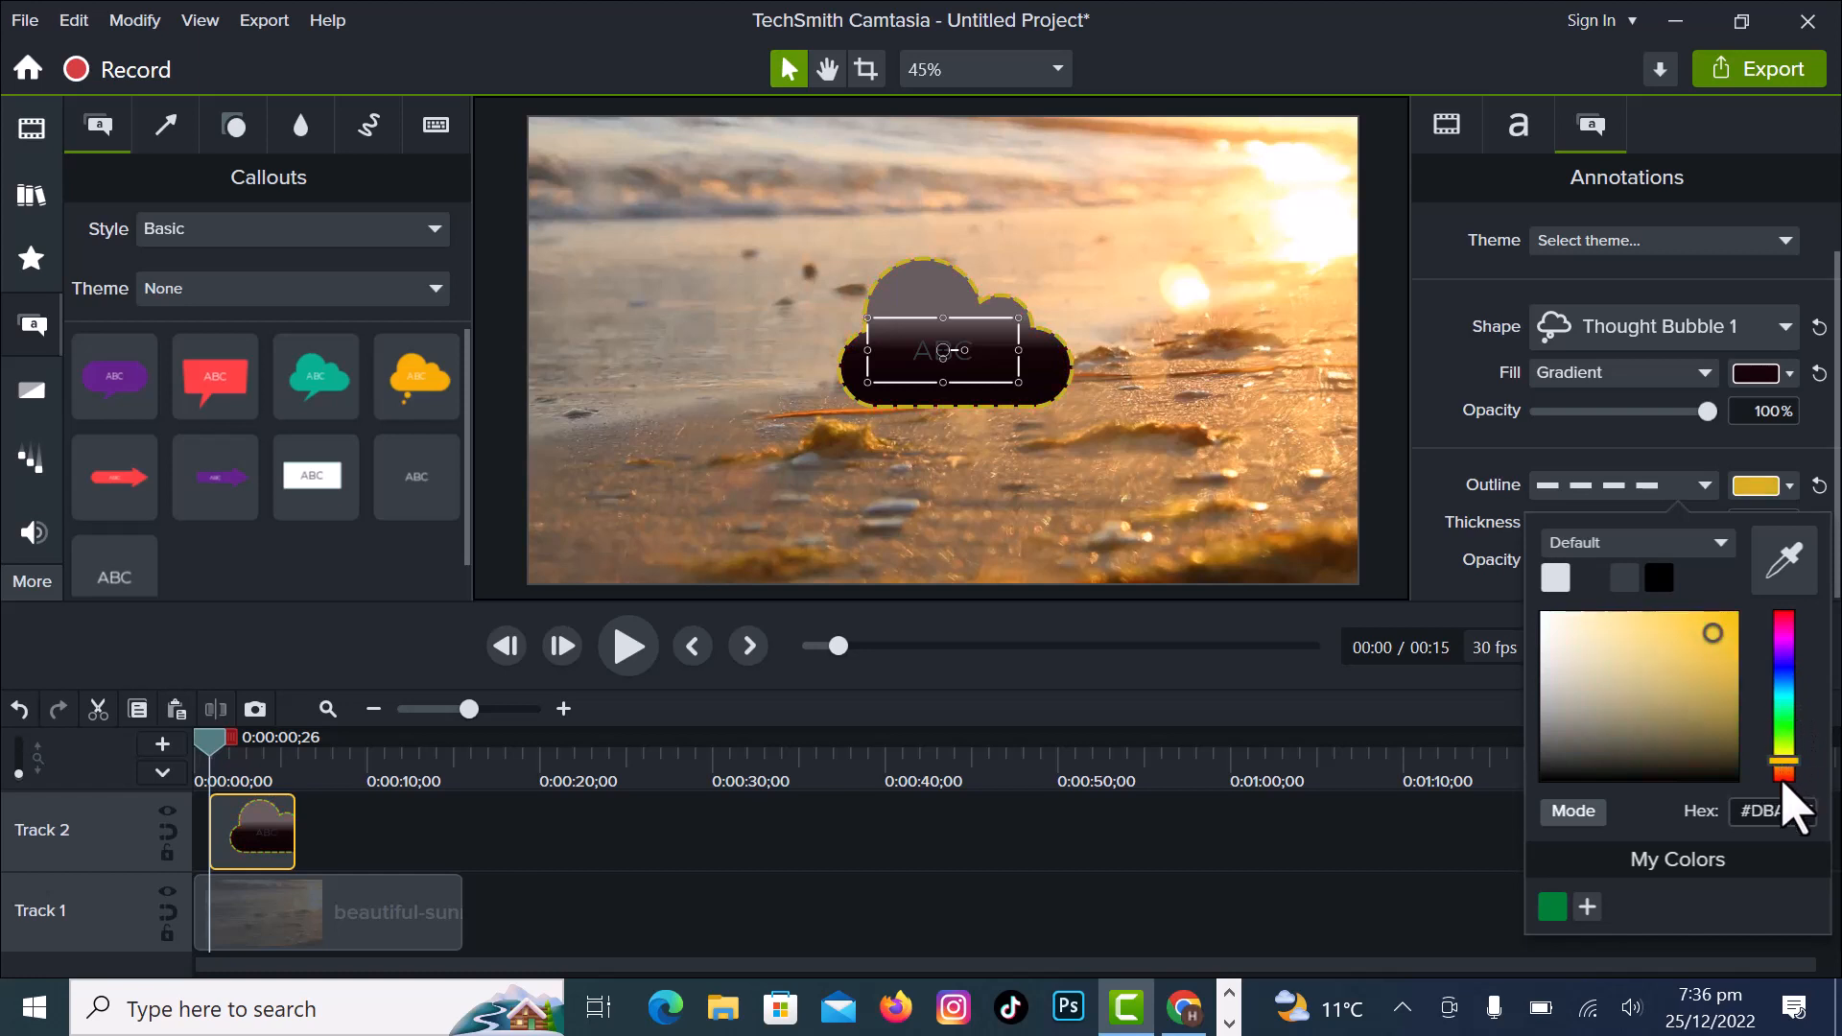
left_click(1783, 779)
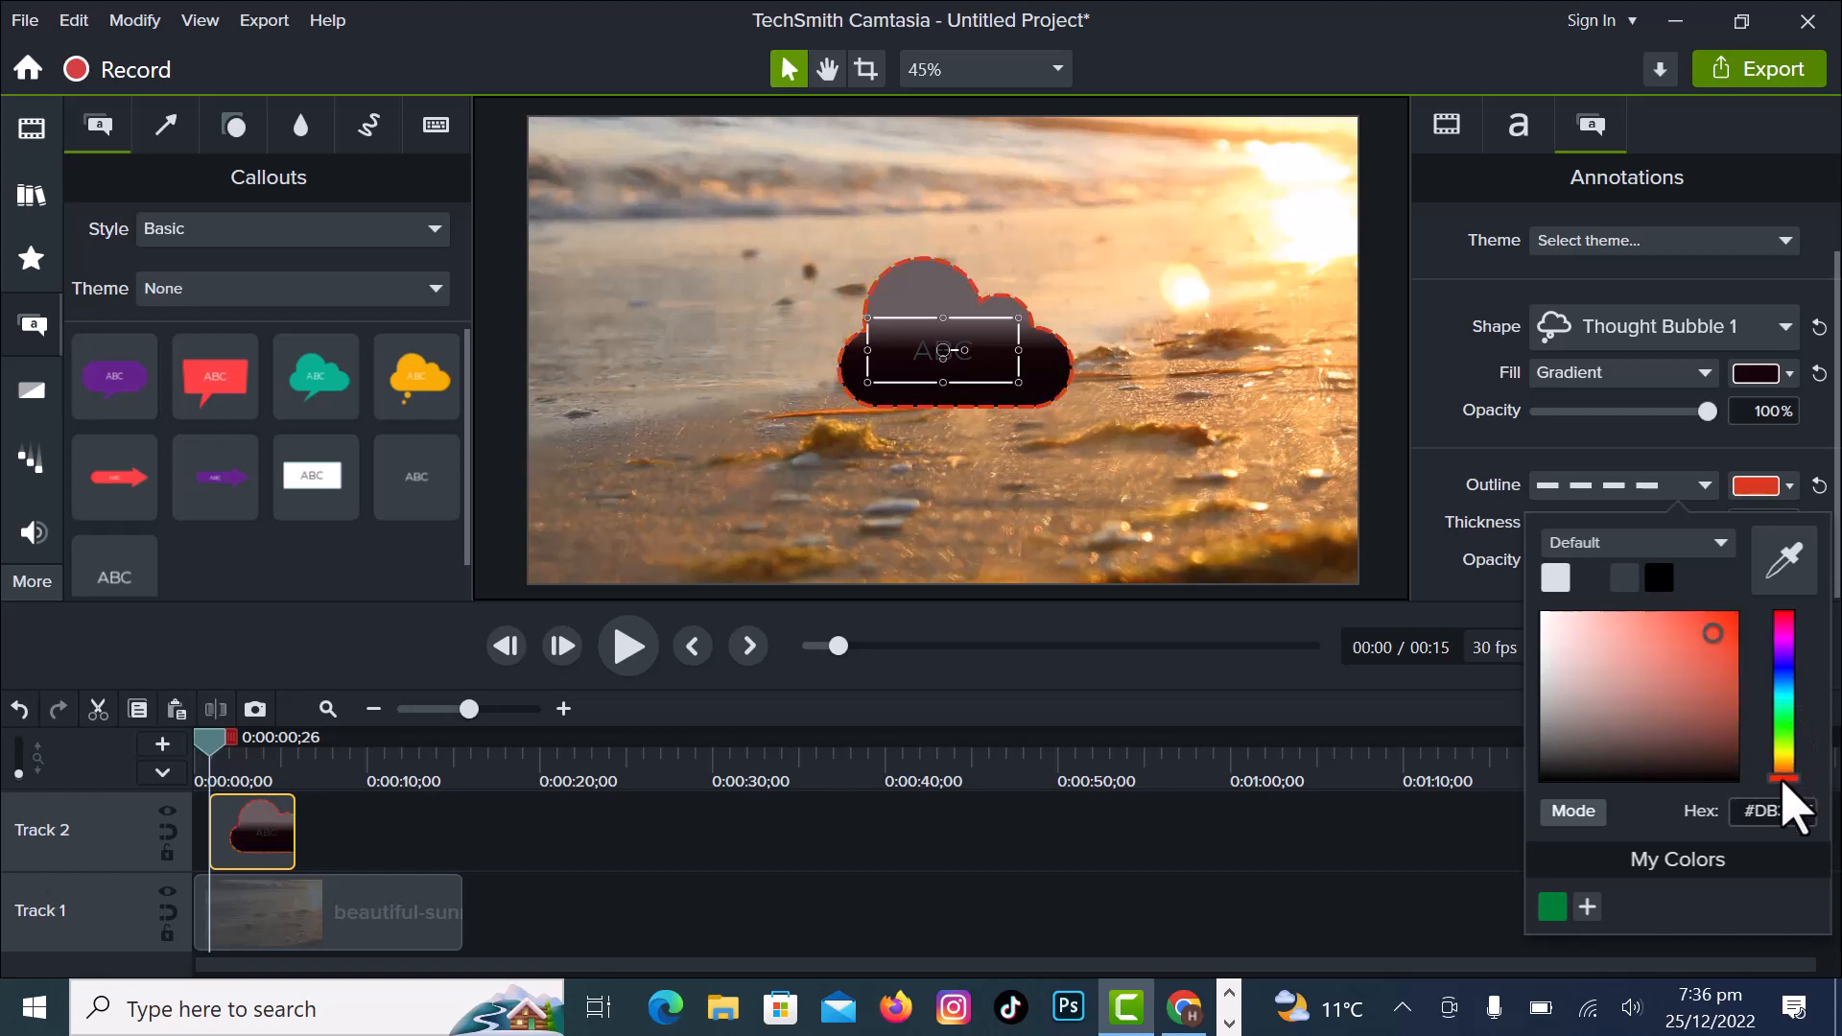
left_click(1782, 722)
left_click(1781, 669)
left_click(1782, 623)
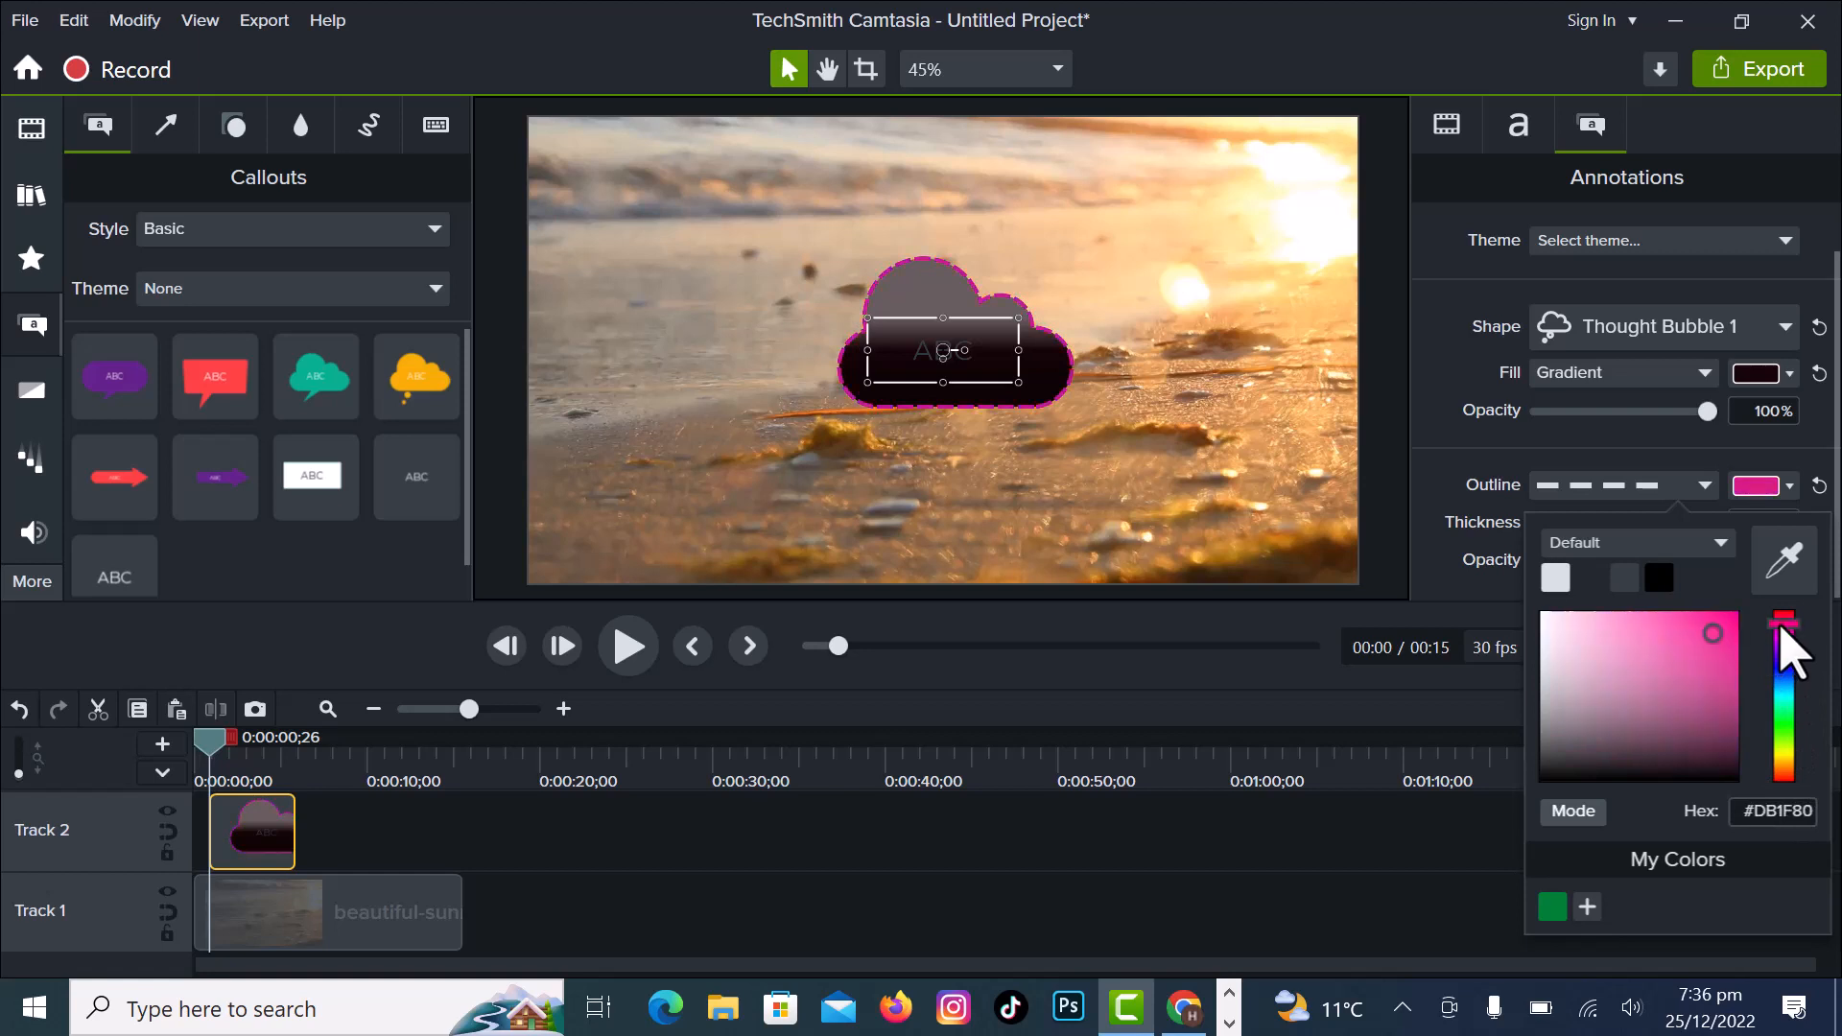
left_click(1760, 487)
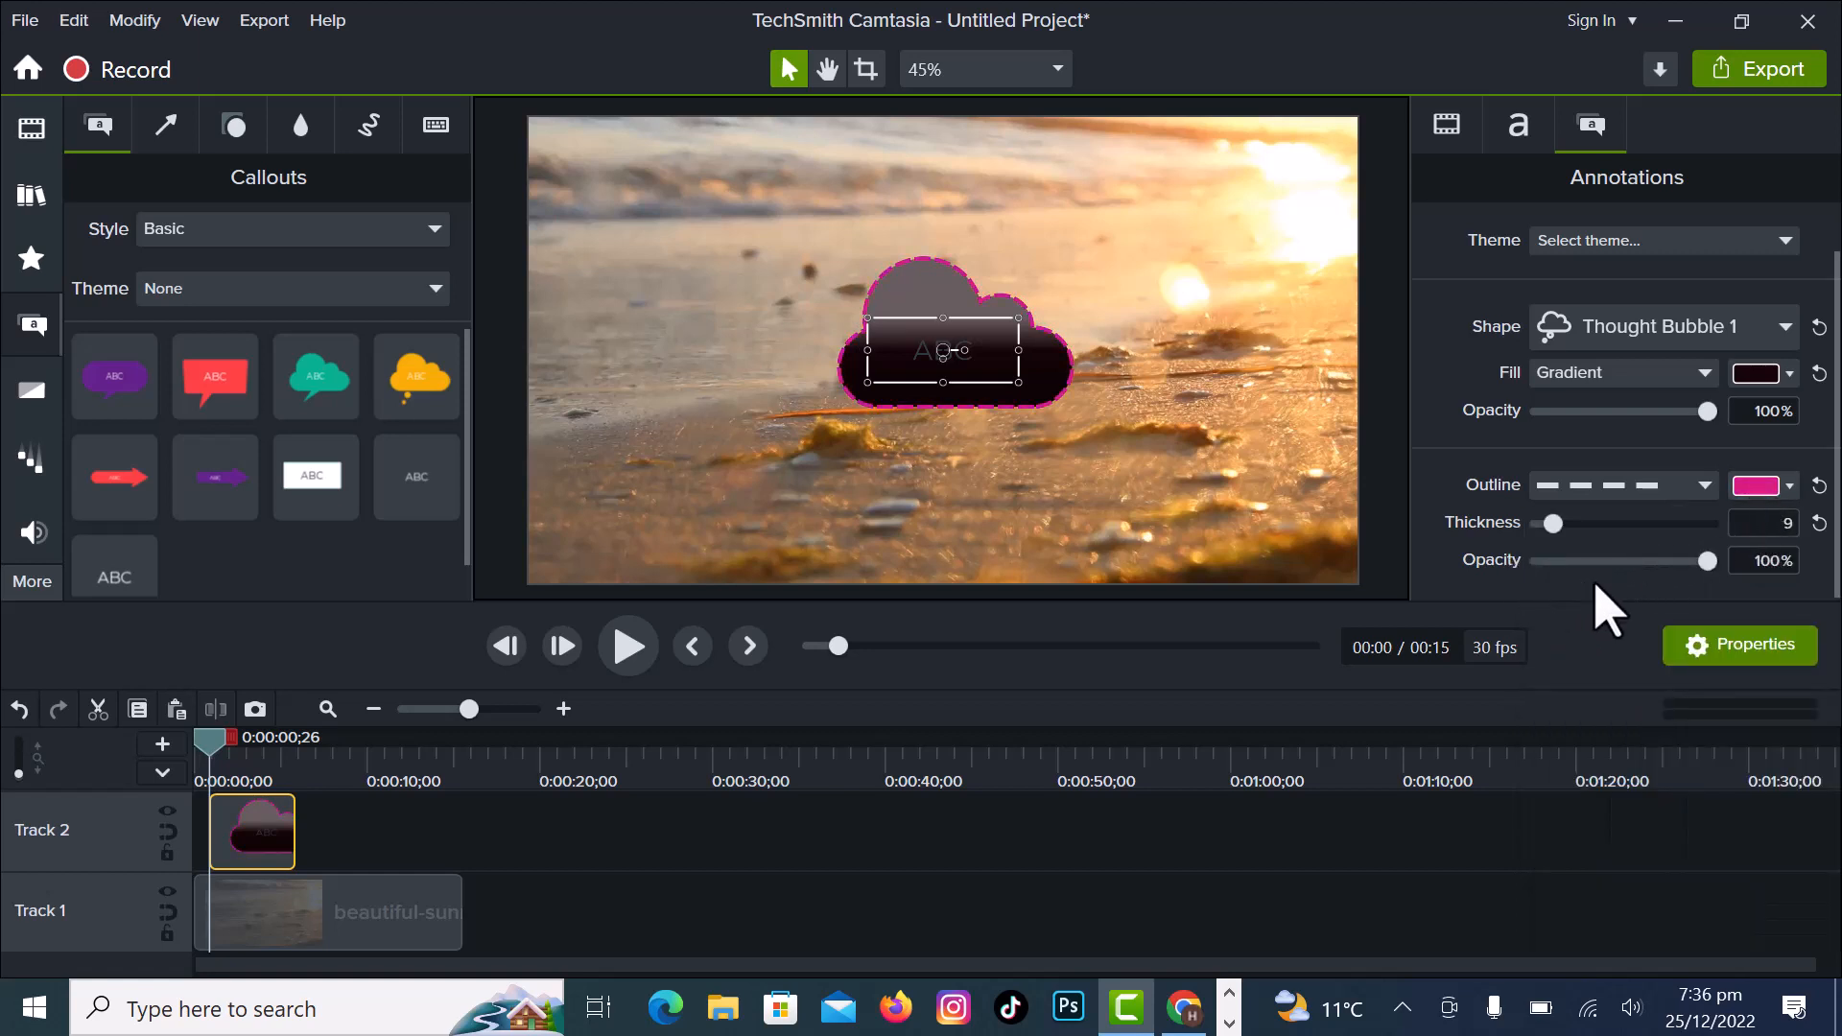
- Replace the callout text with "hi" and change the thought bubble's gradient fill to the default light grey-white colour
left_click(1518, 126)
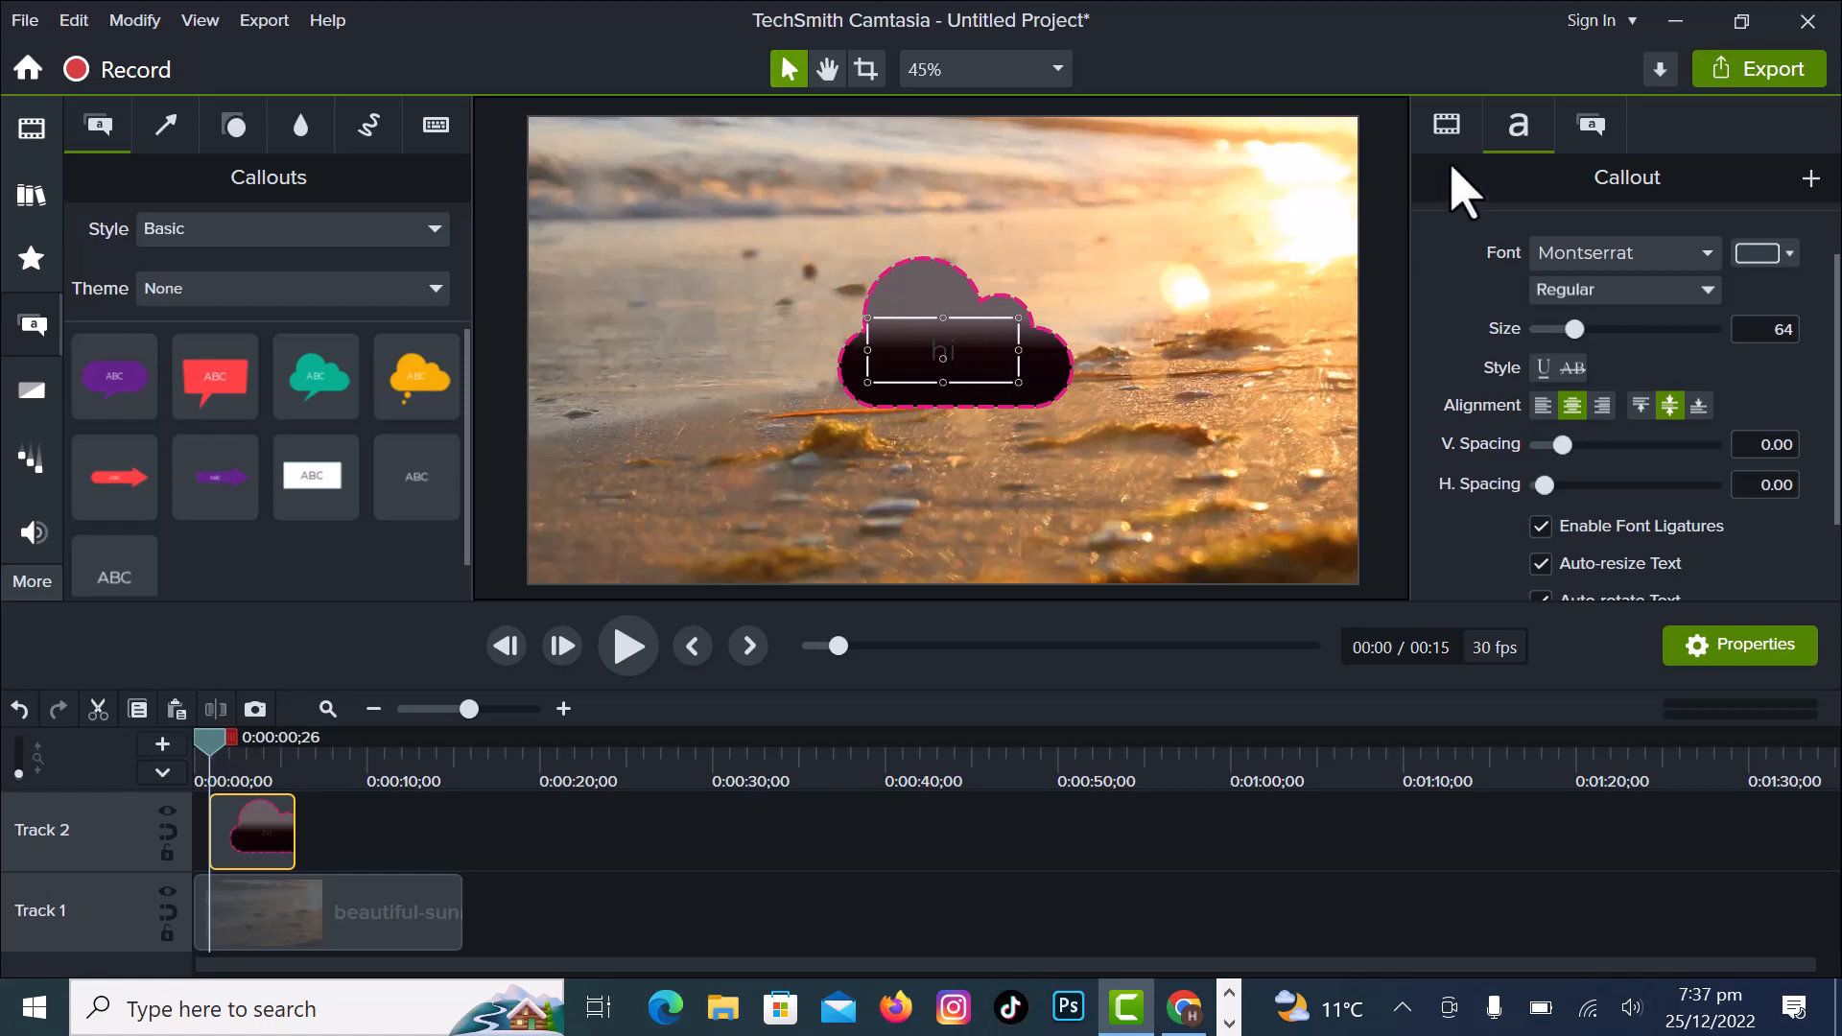
left_click(1590, 130)
left_click(1791, 413)
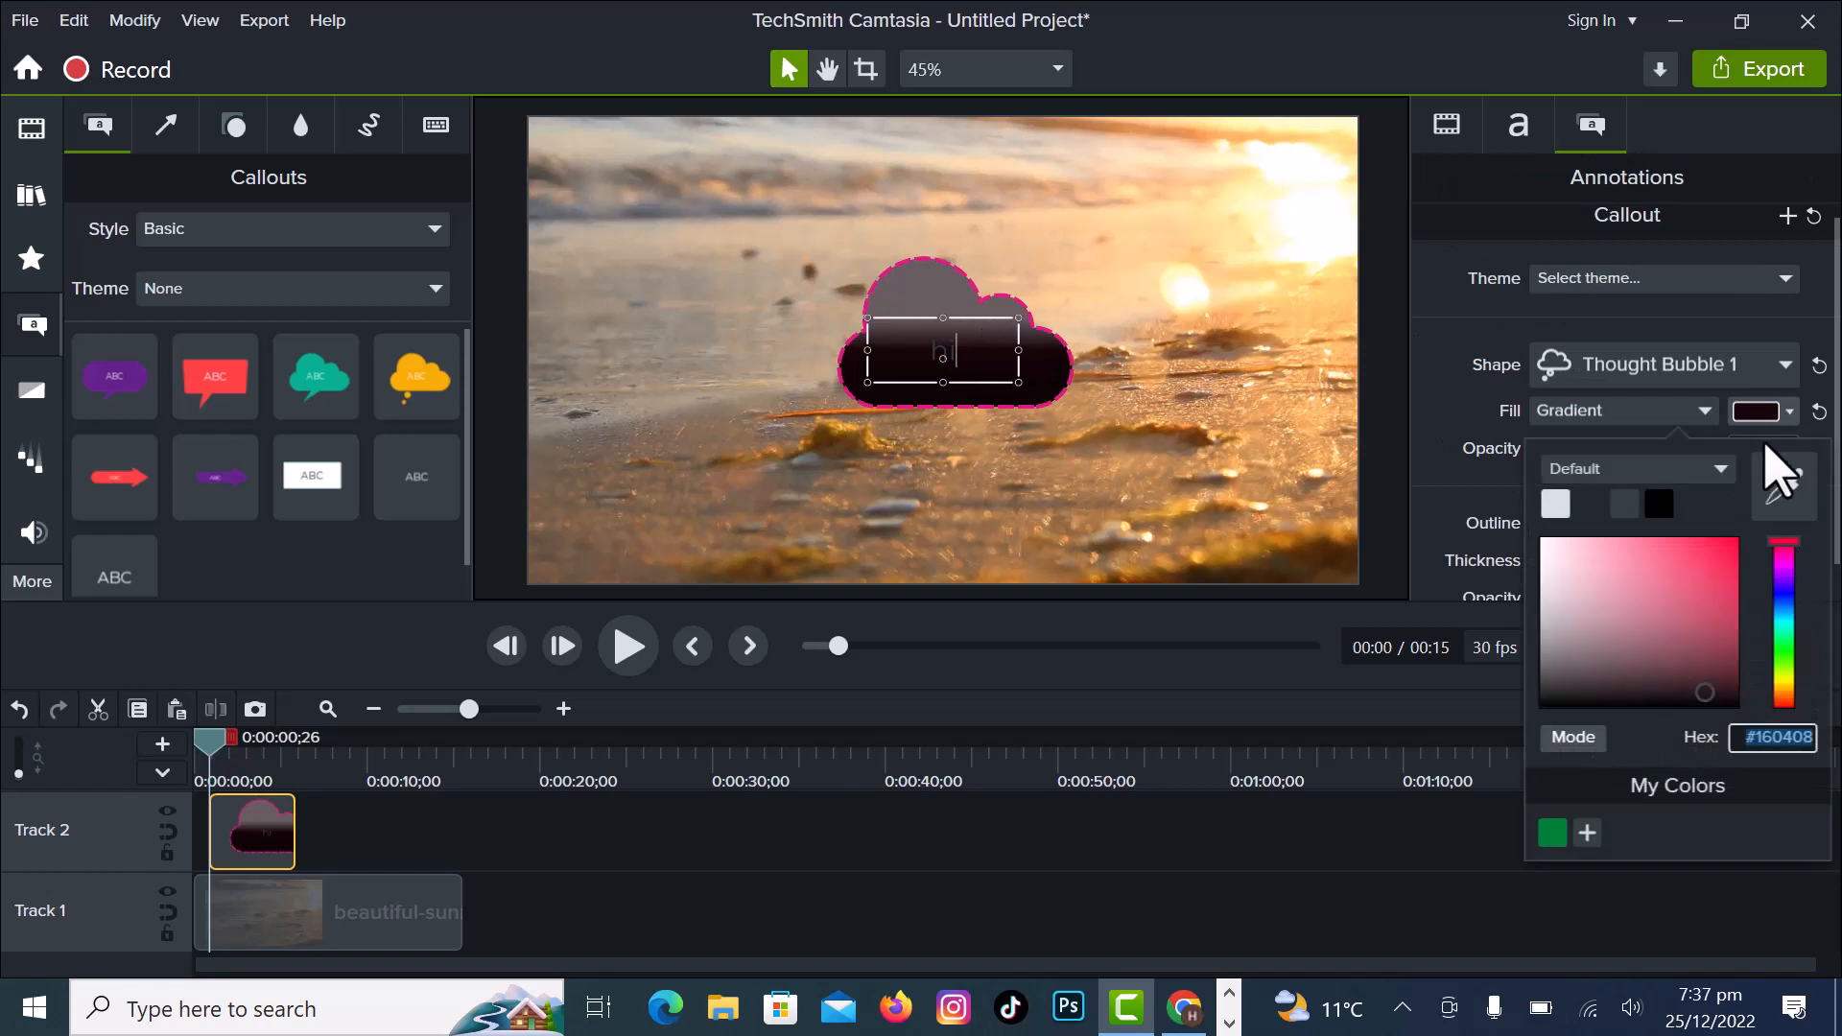
left_click(1556, 499)
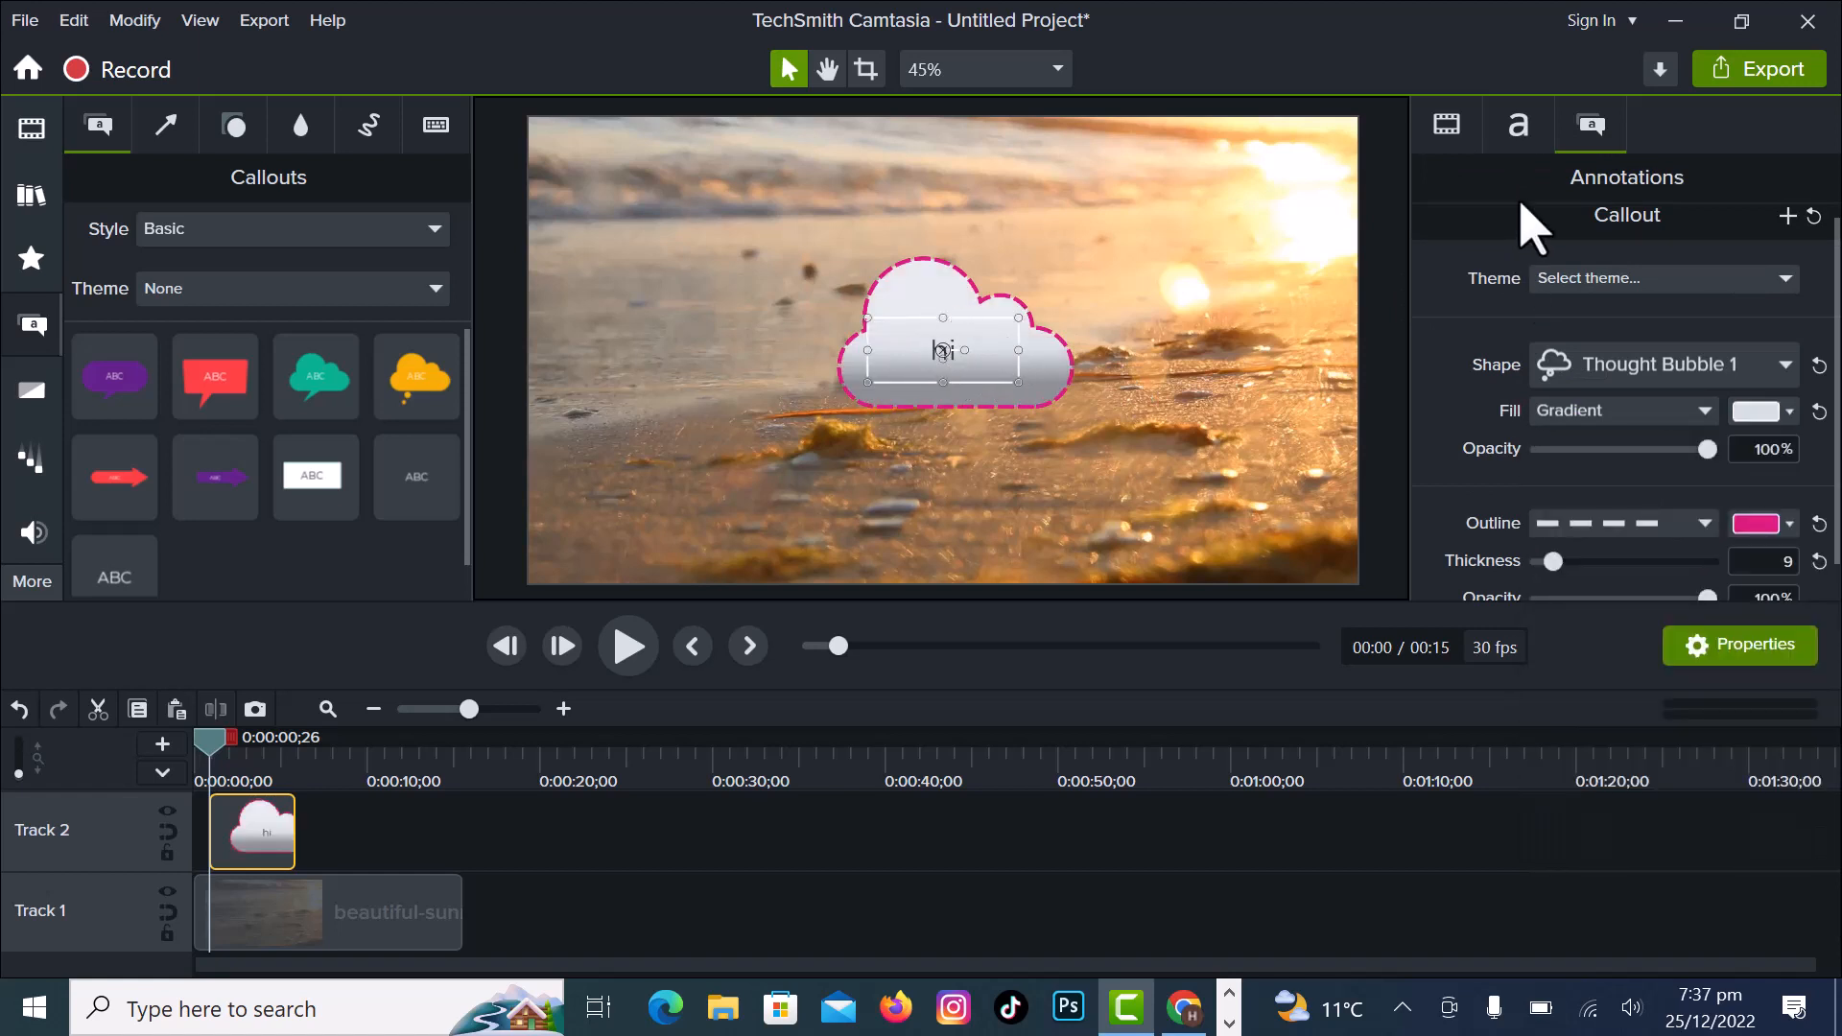
- Set the "hi" text's size to 203 and its font style to Bold Italic
left_click(1519, 129)
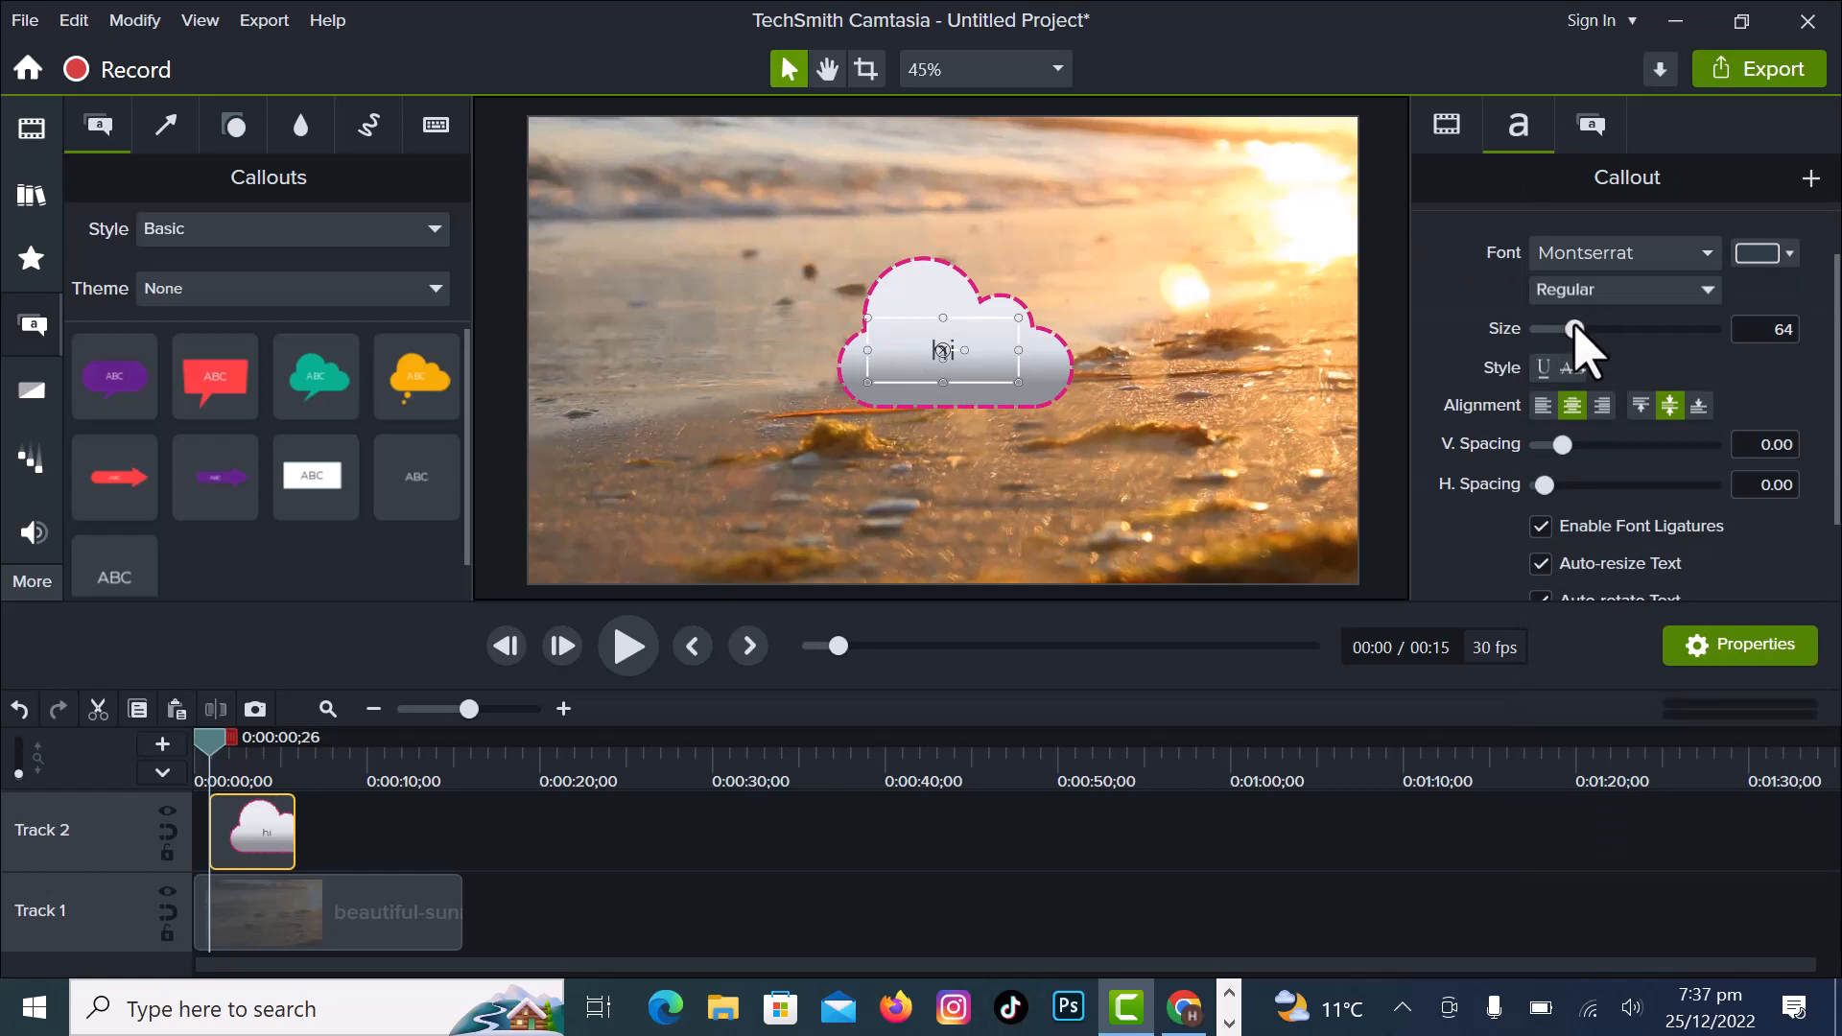
left_click_drag(1576, 329, 1674, 331)
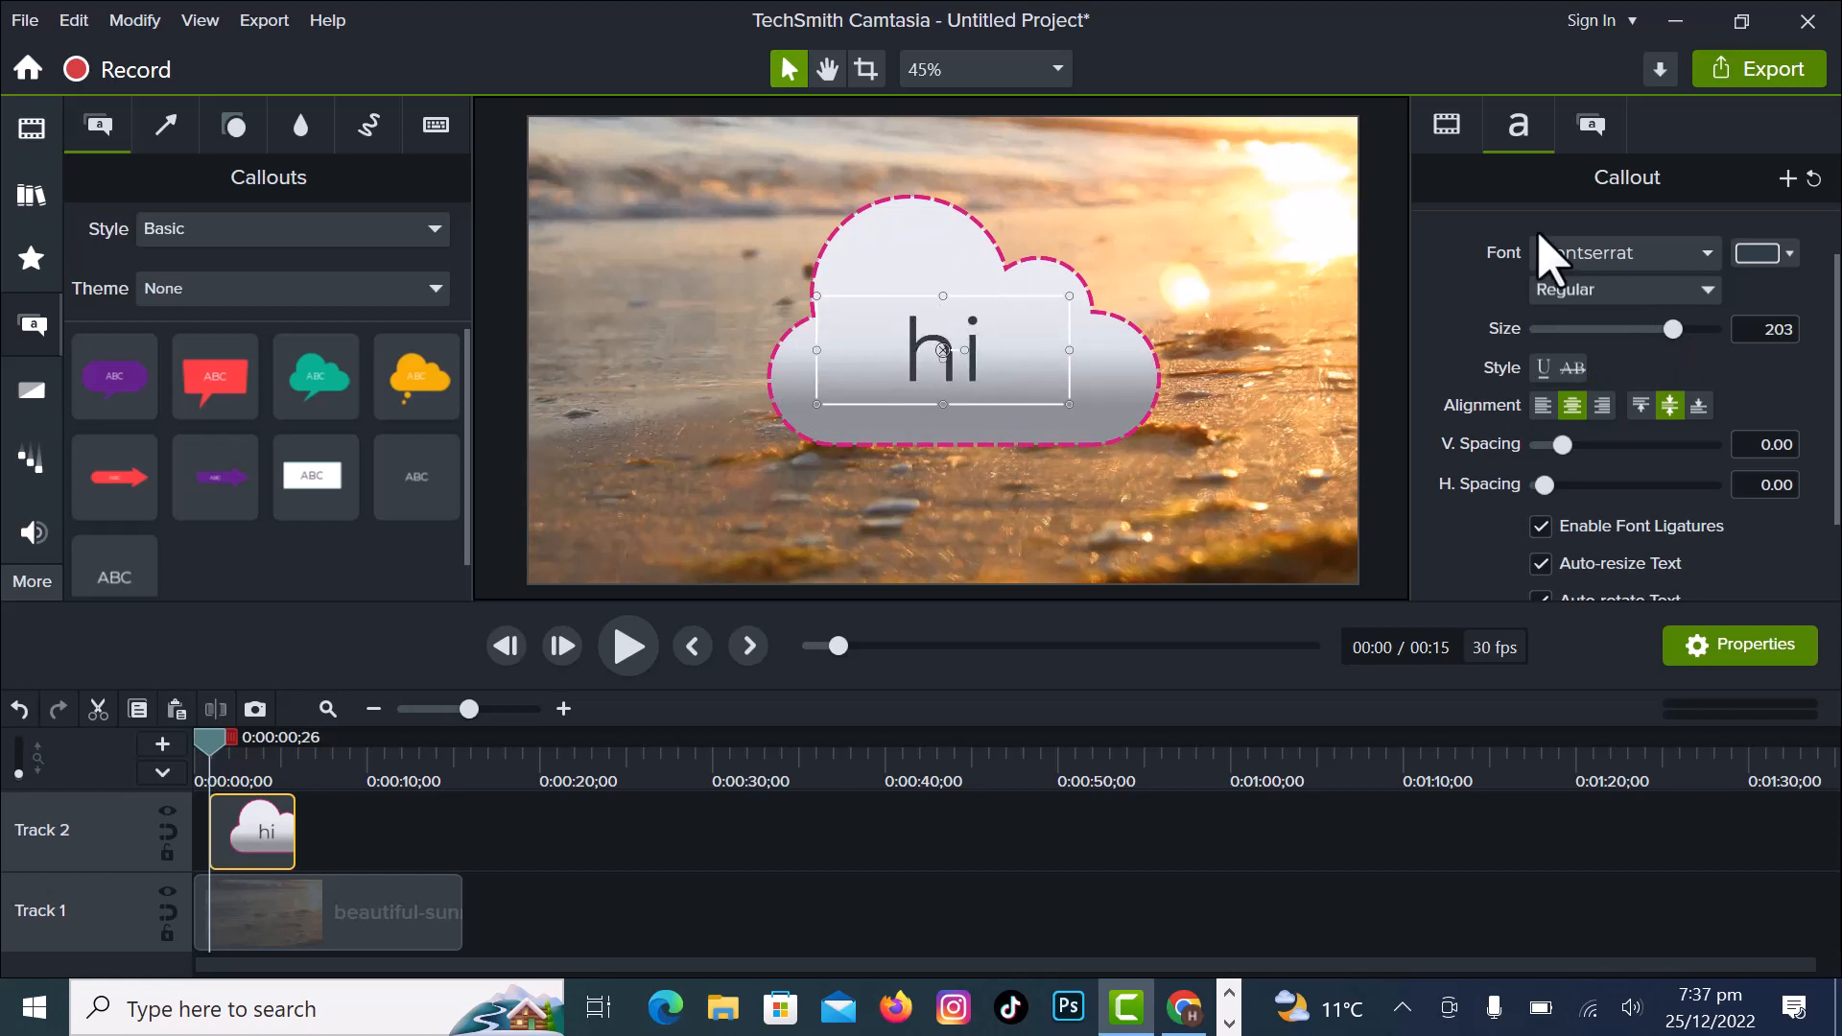
left_click(1708, 289)
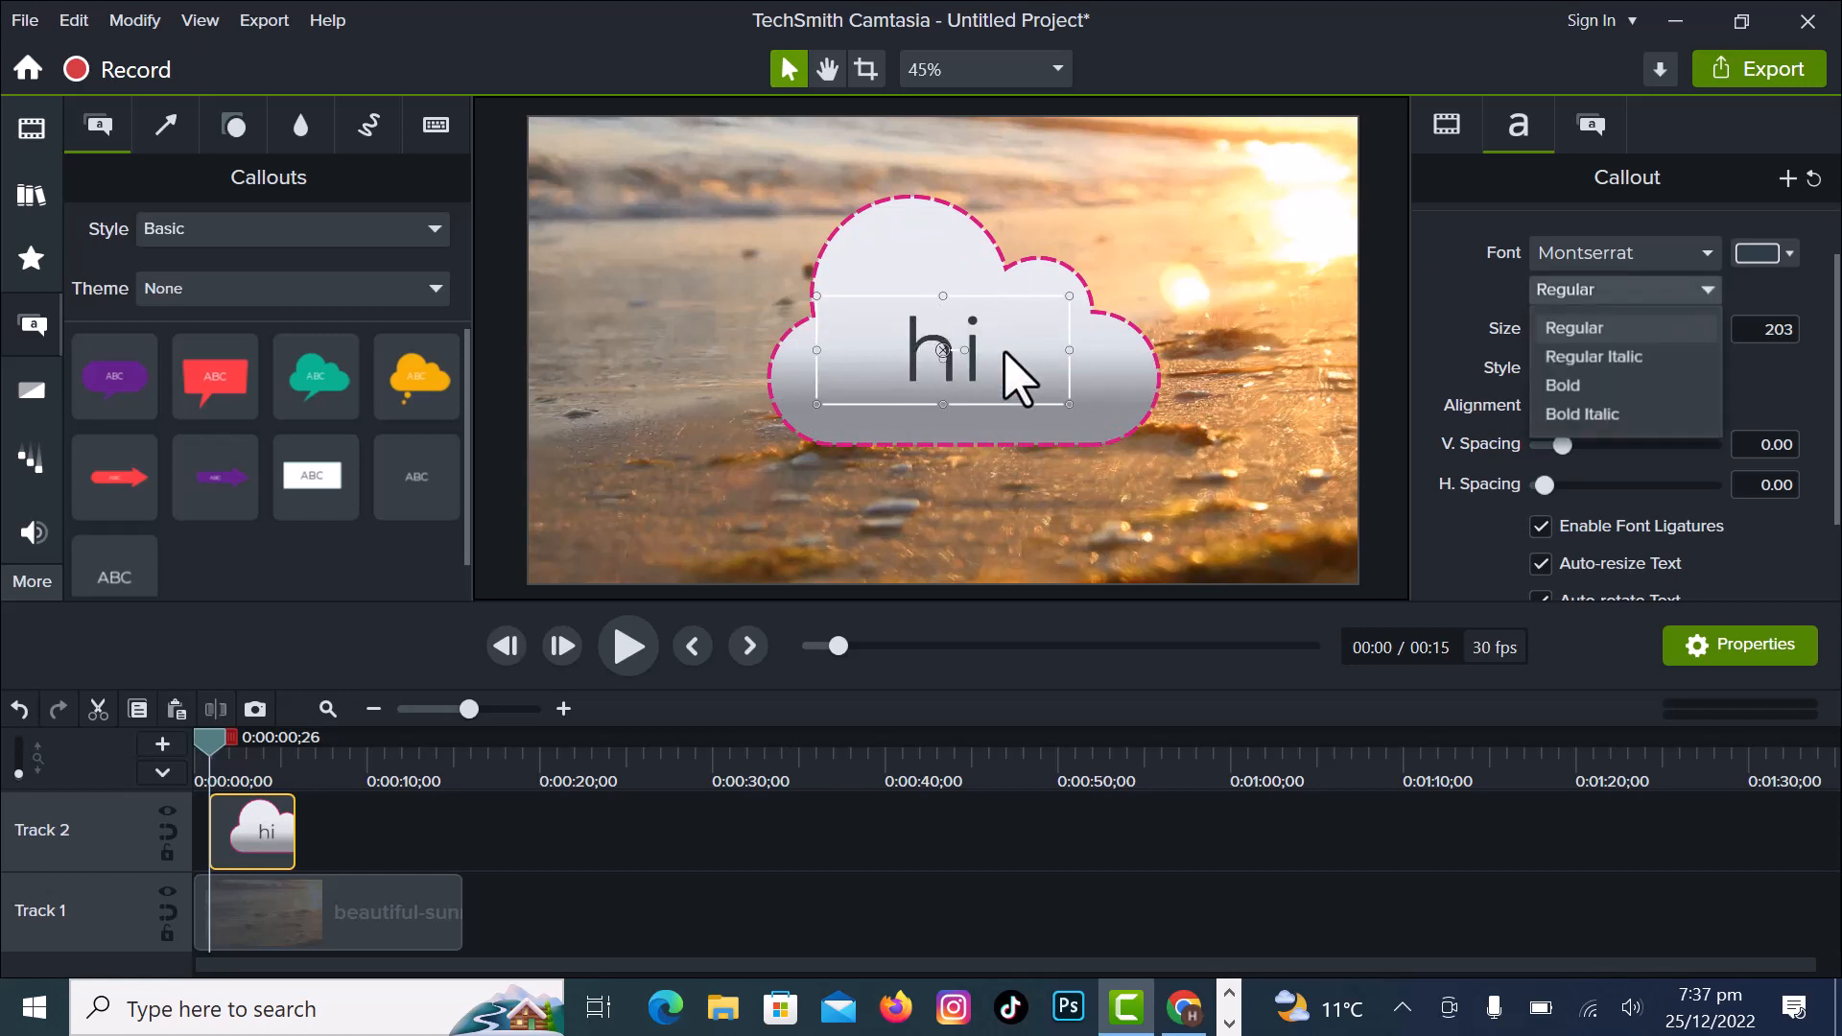
left_click(1008, 378)
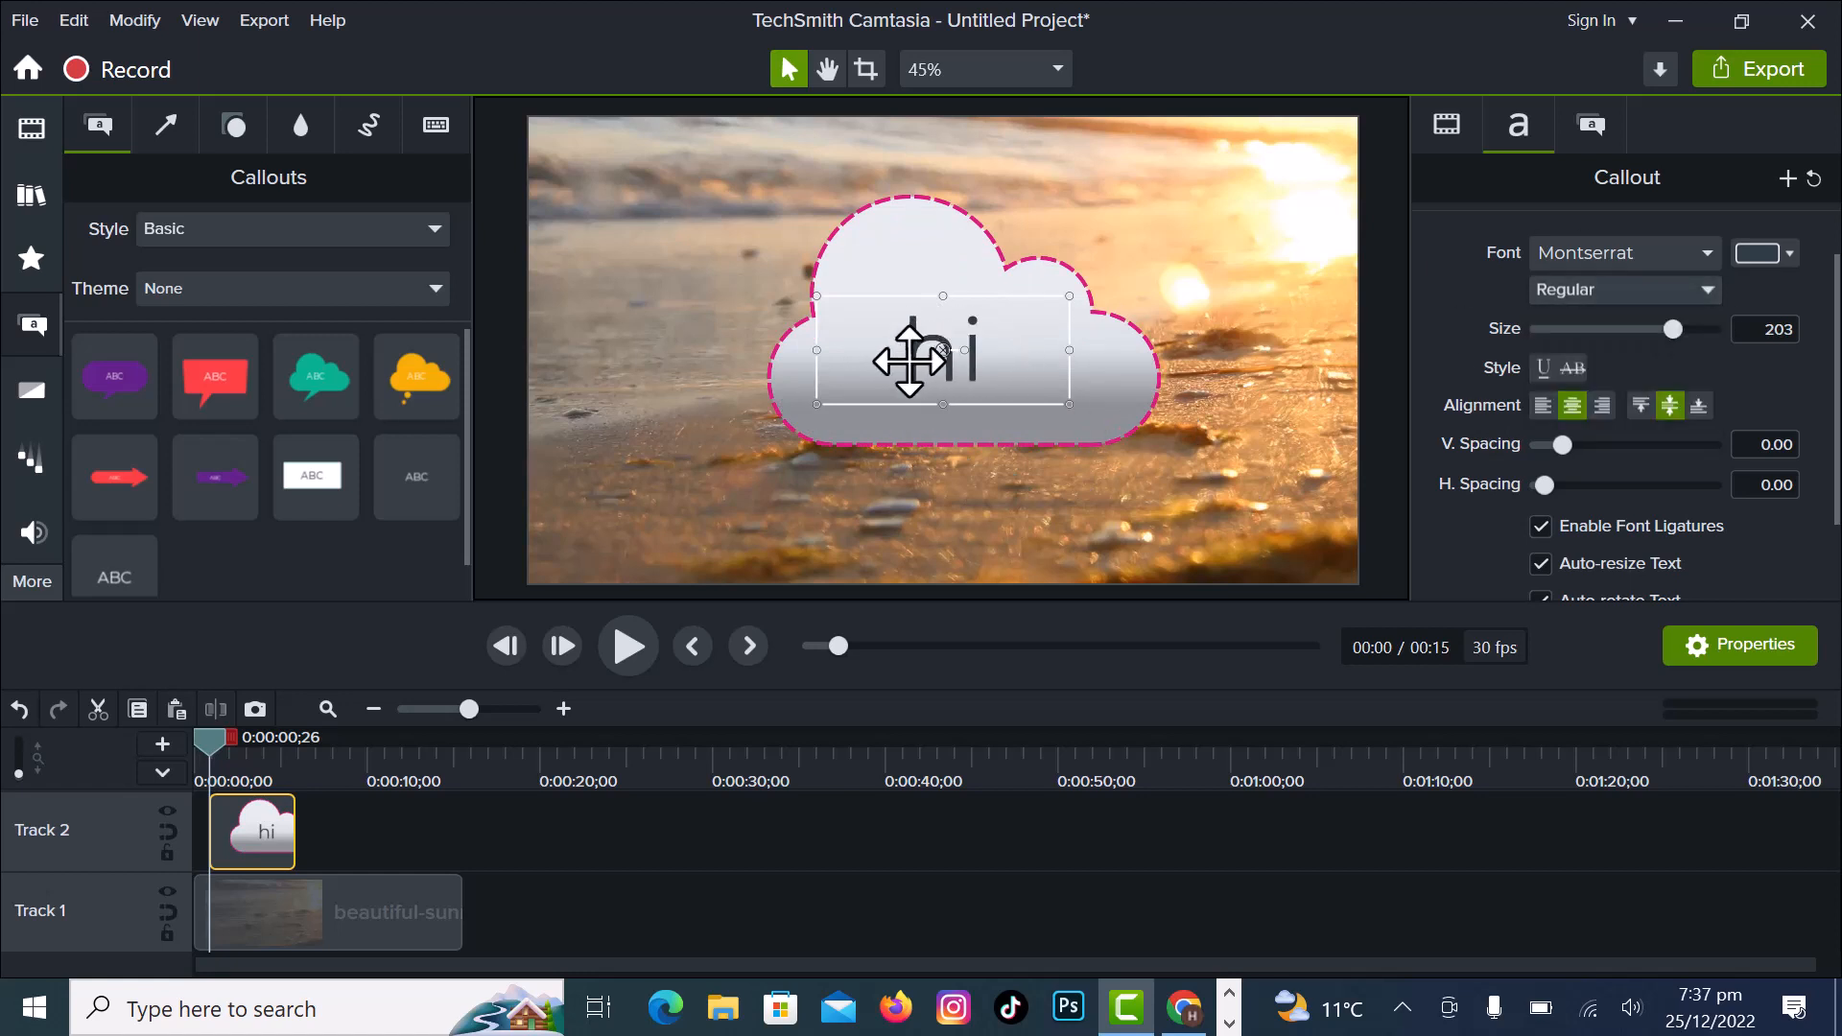
double_click(1023, 357)
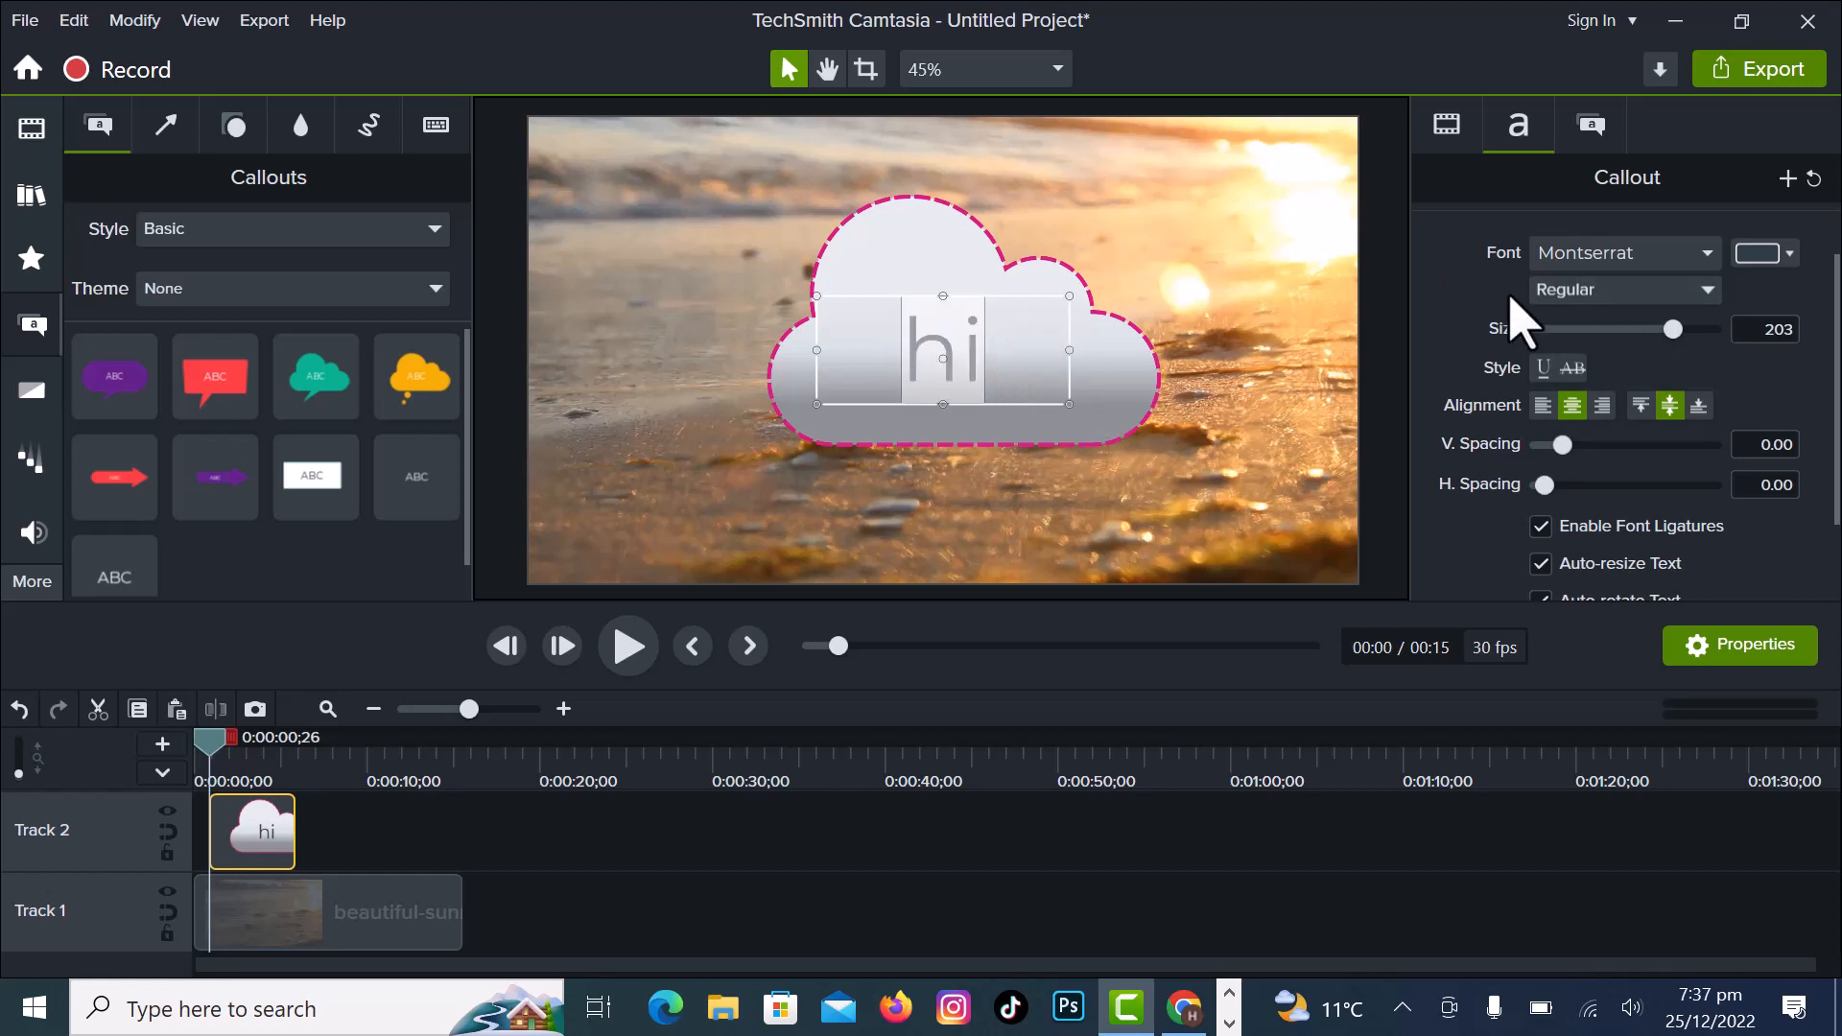
left_click(1707, 296)
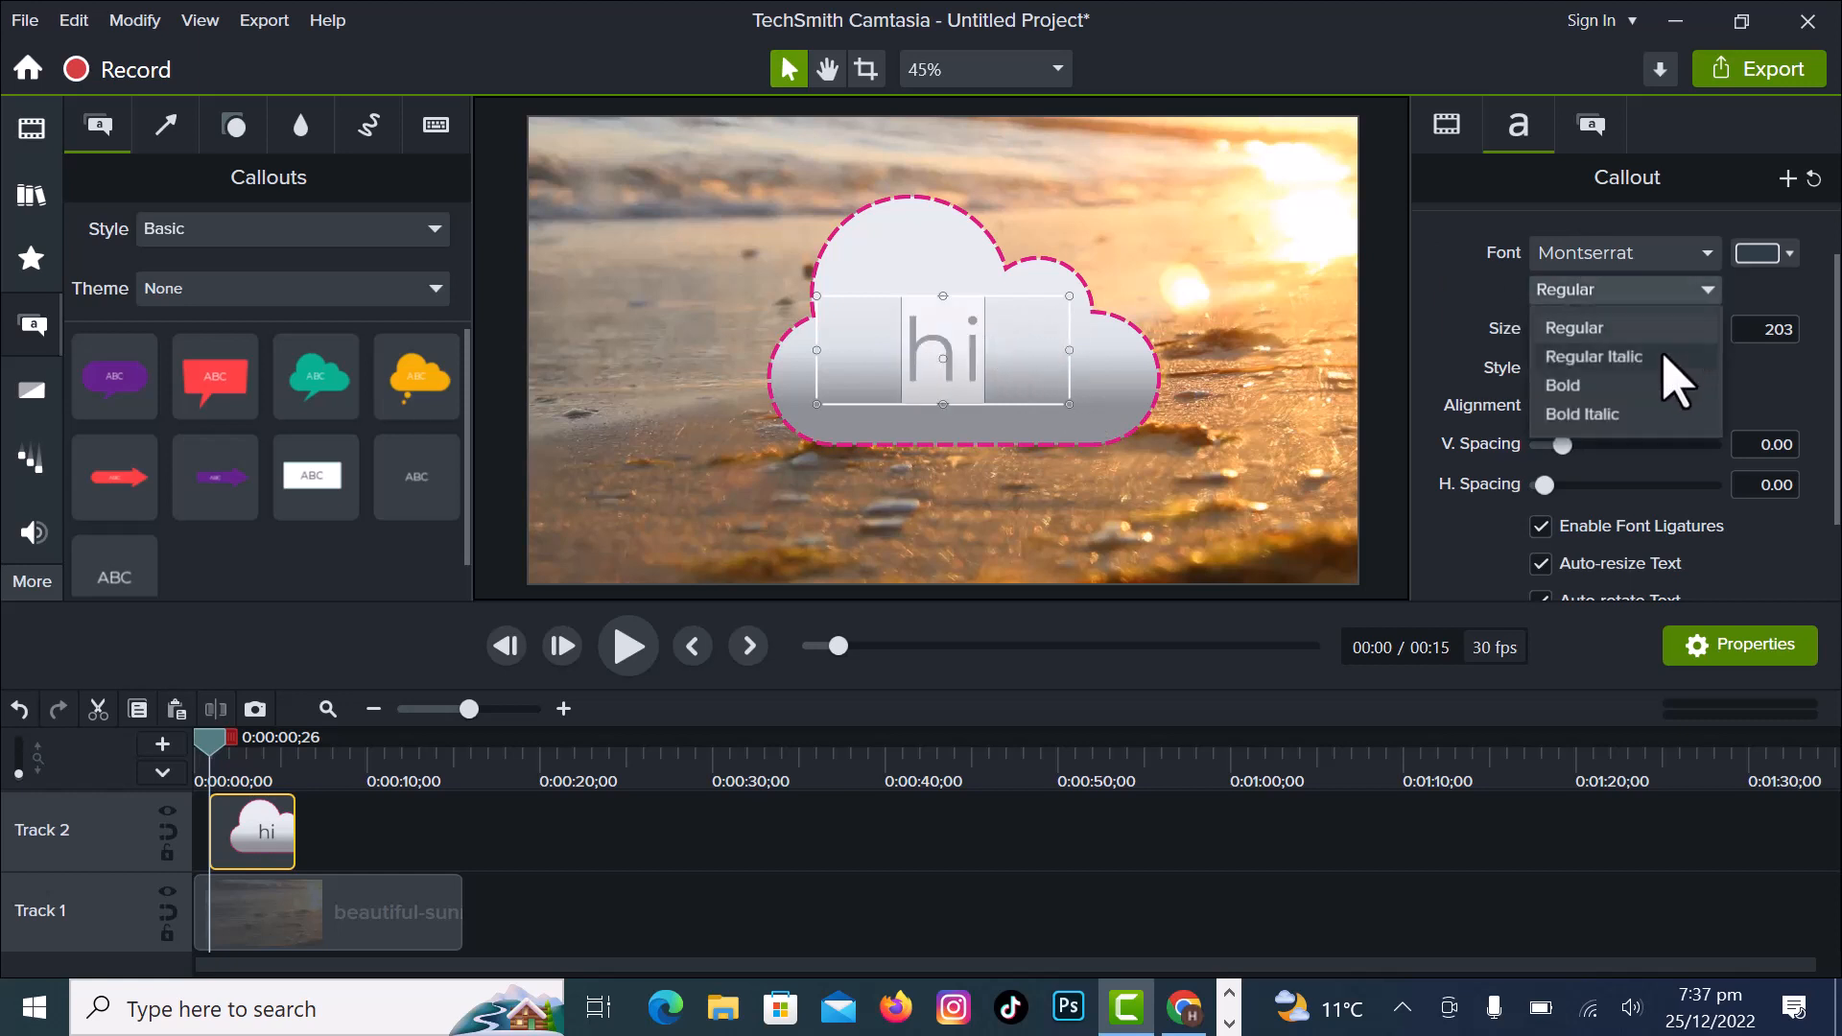
left_click(1585, 416)
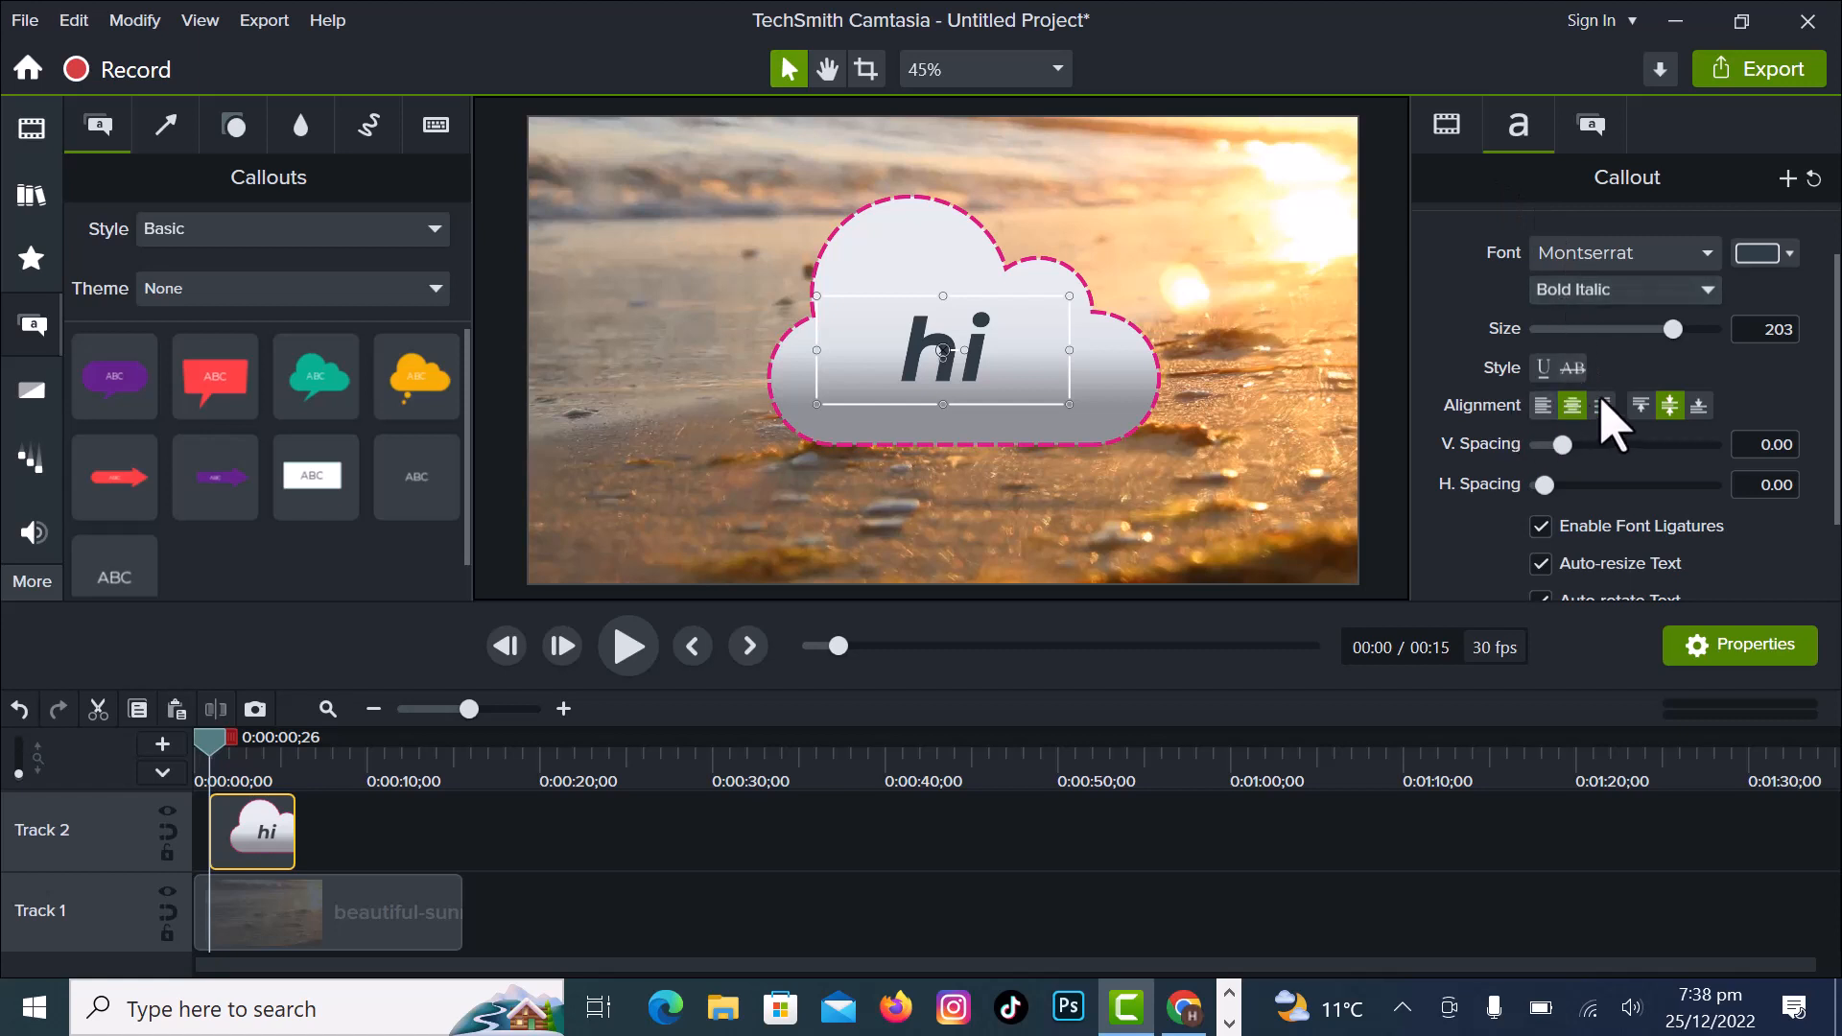
- Try left and right alignment on the "hi" text, then return it to centre alignment
left_click(1544, 406)
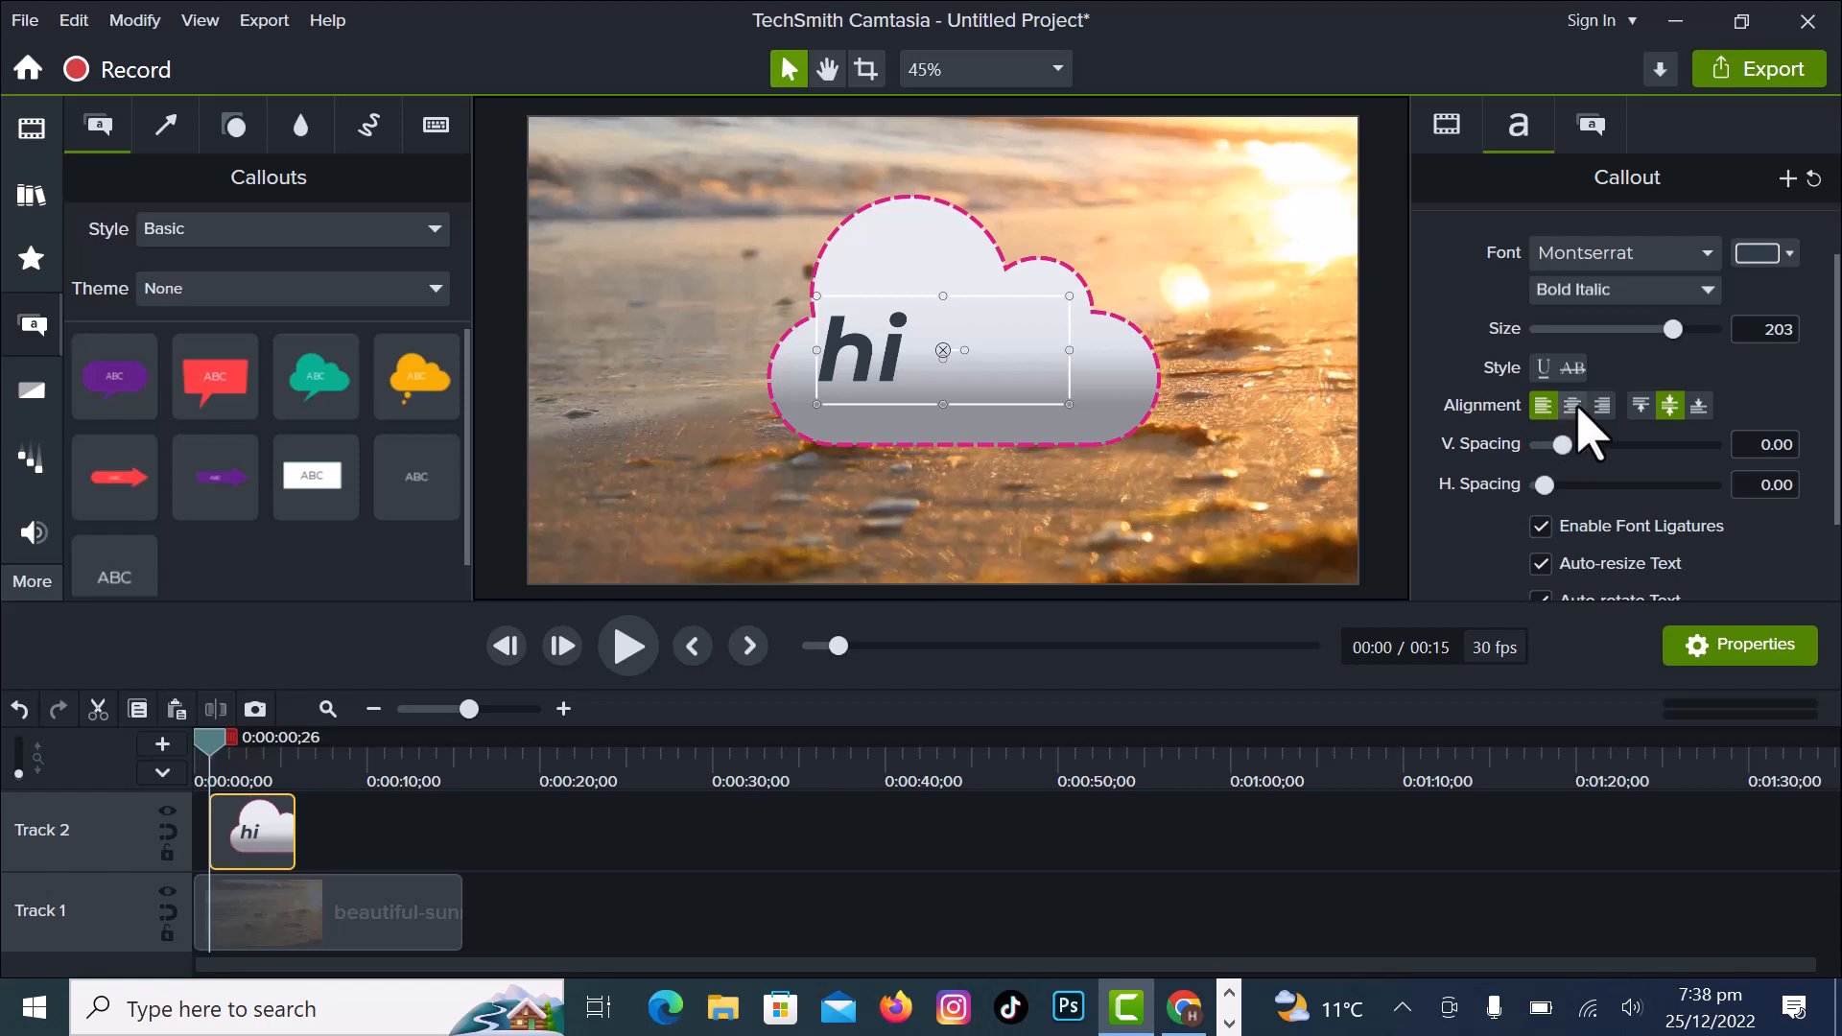
left_click(1574, 407)
left_click(1603, 407)
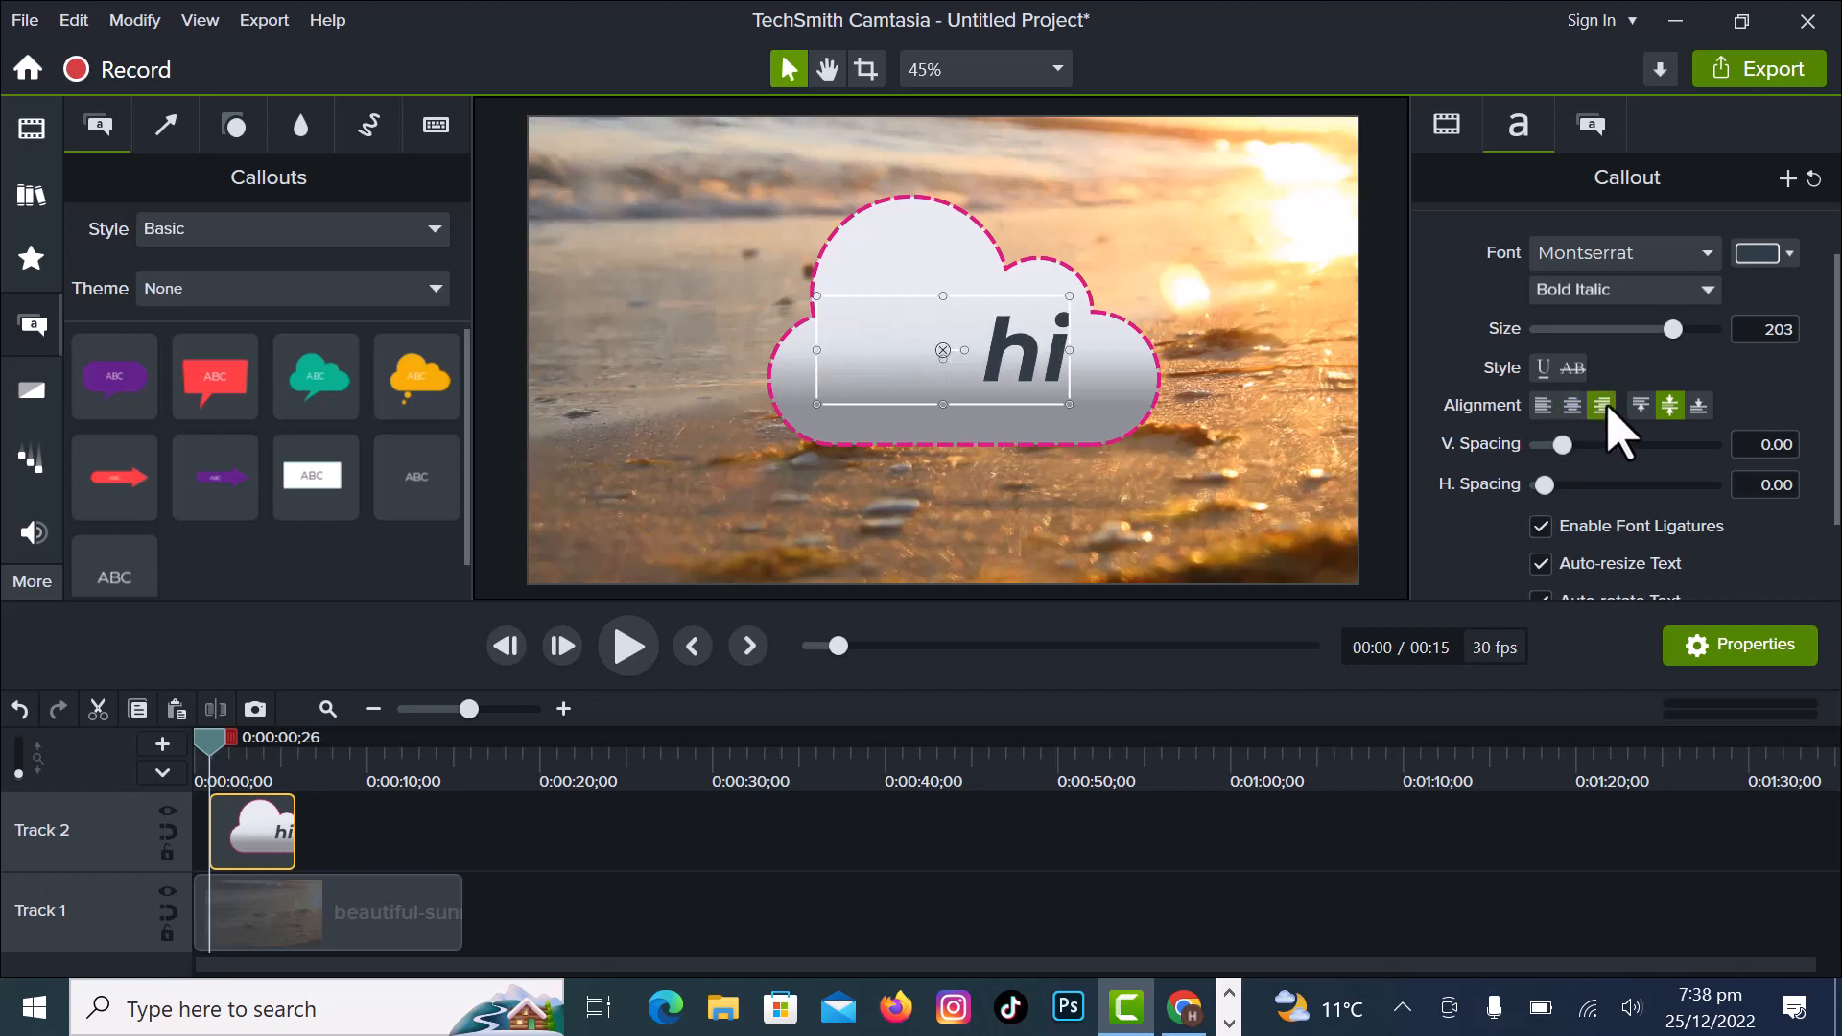
left_click(1574, 406)
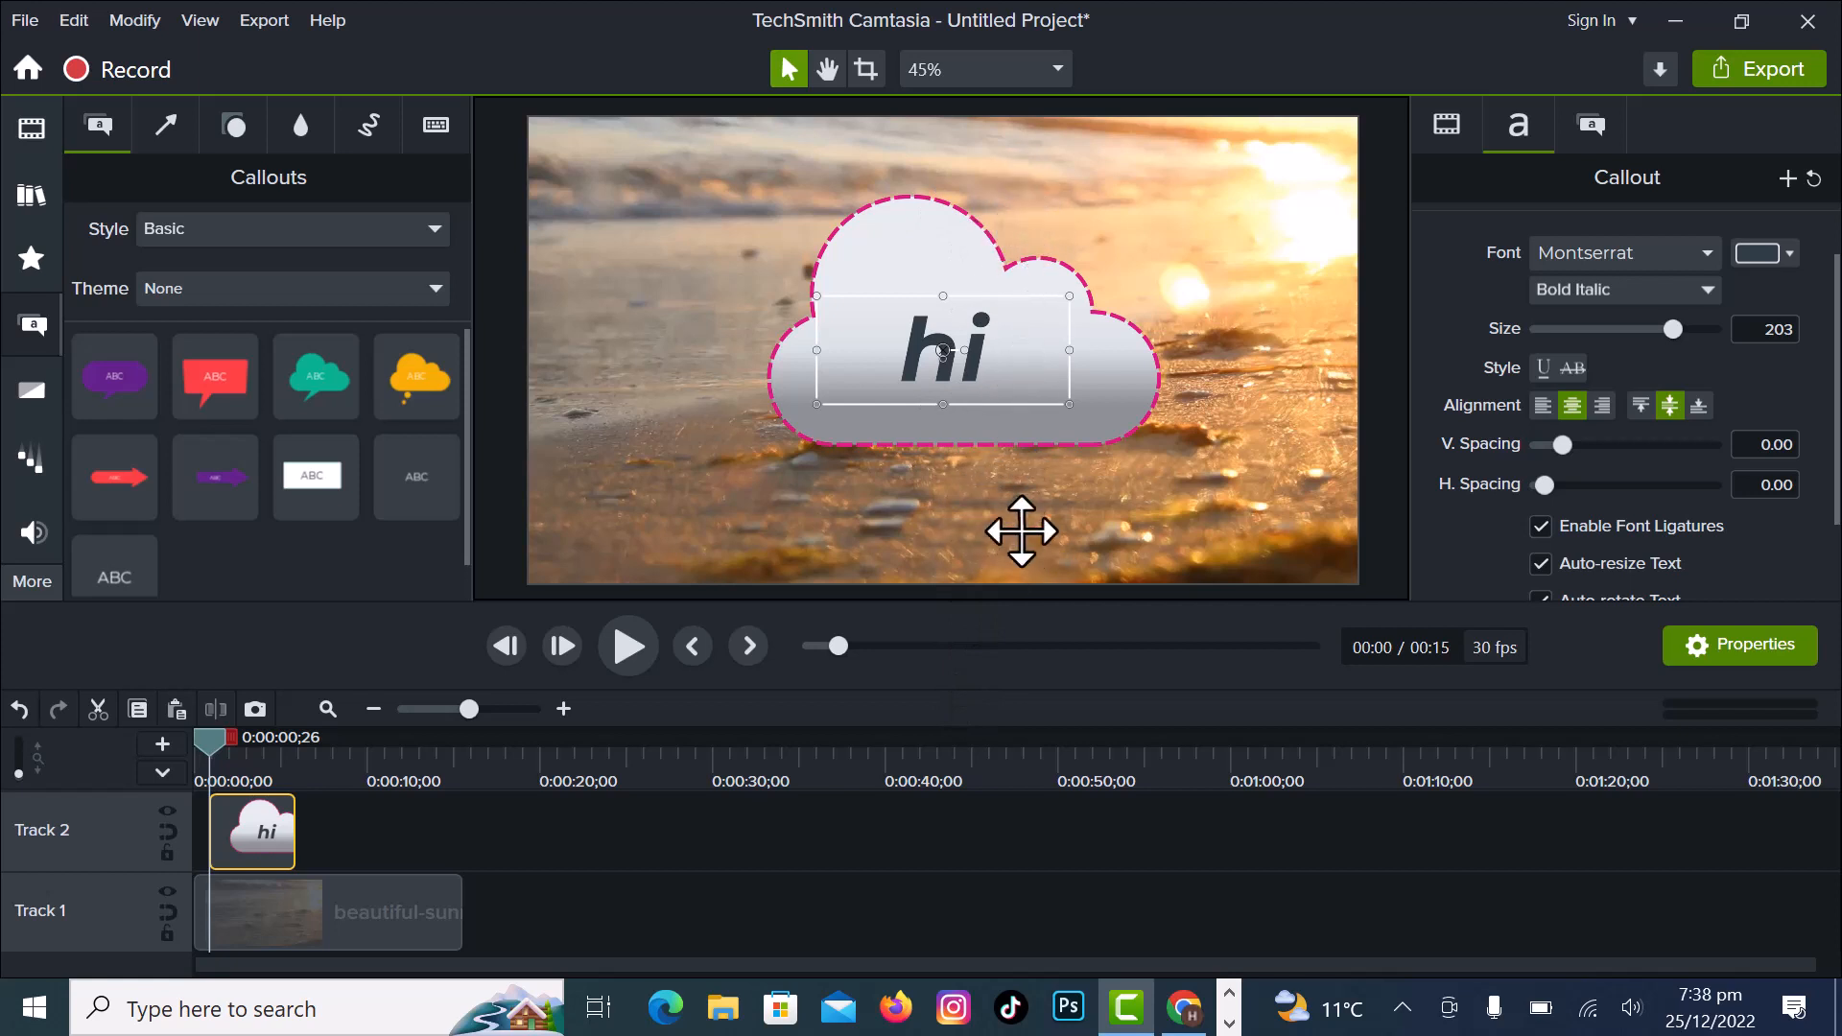
- Move the callout slightly left over the video and set its text spacing to 0.01 vertical and 0.05 horizontal
left_click_drag(1020, 383, 988, 403)
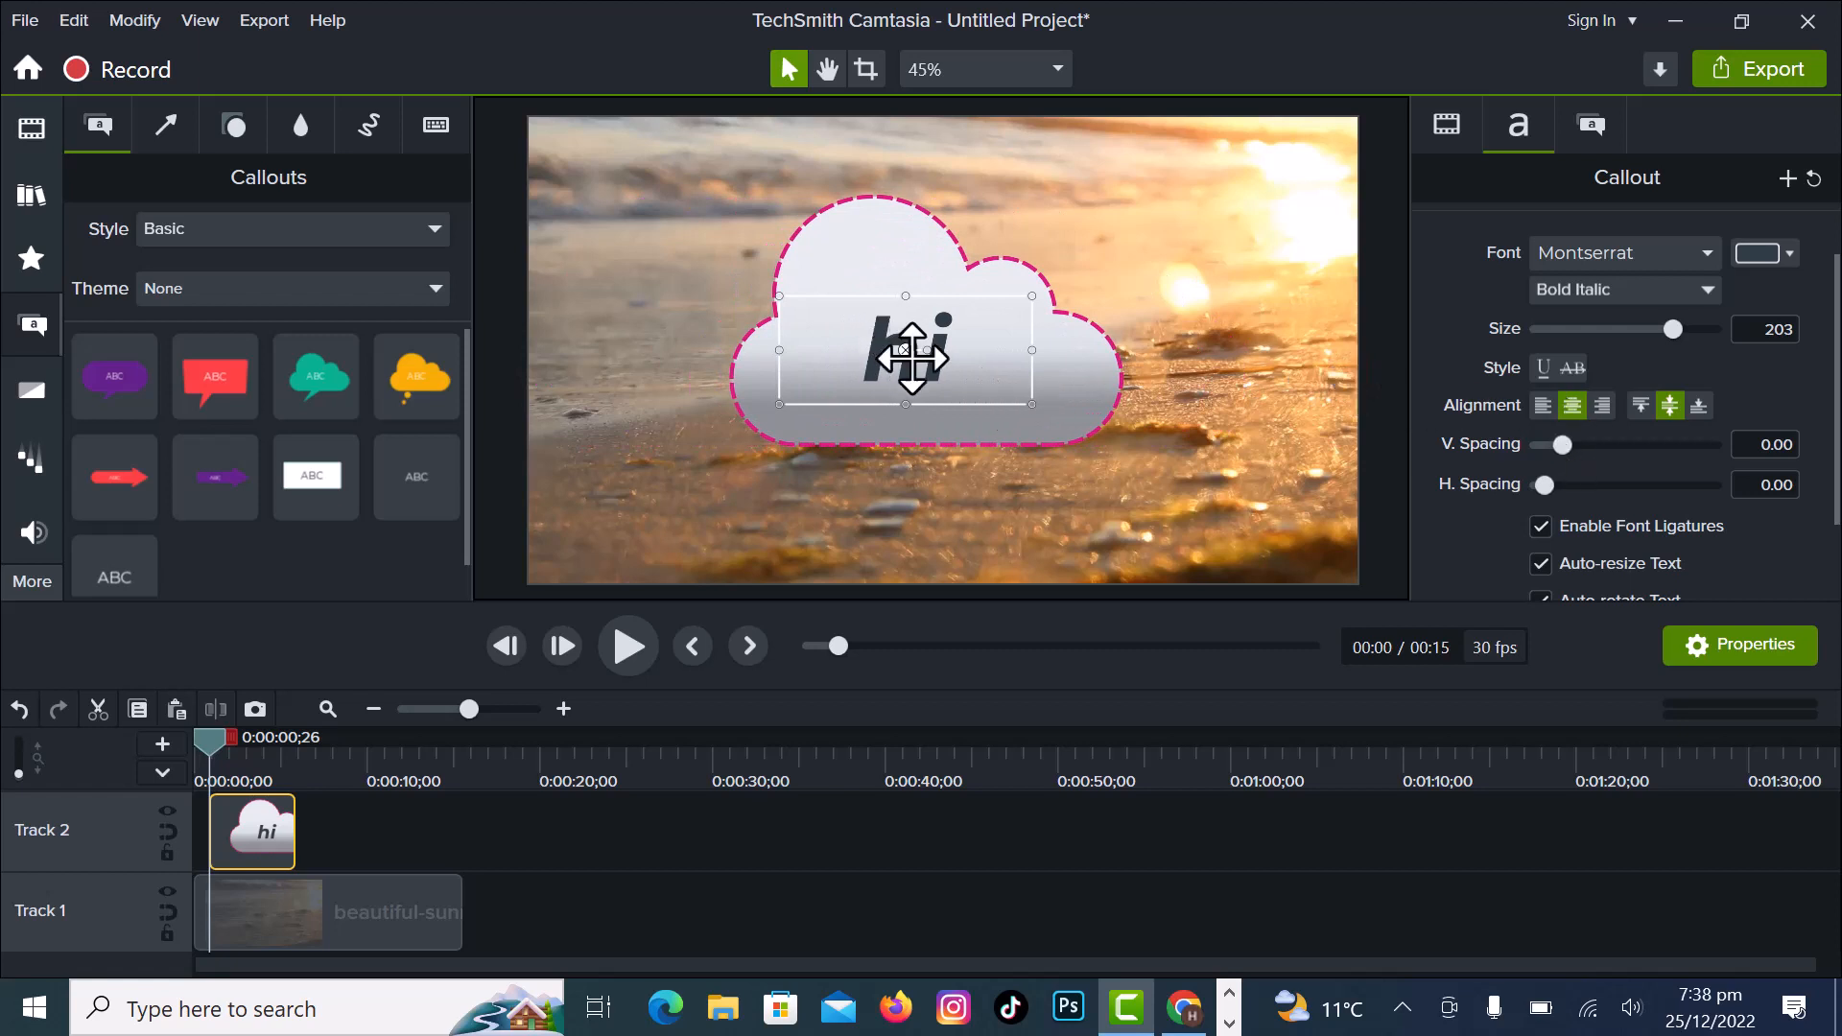
left_click_drag(1564, 448, 1545, 485)
- Change the font of the callout's "hi" text to Adobe Garamond Pro Bold
double_click(979, 351)
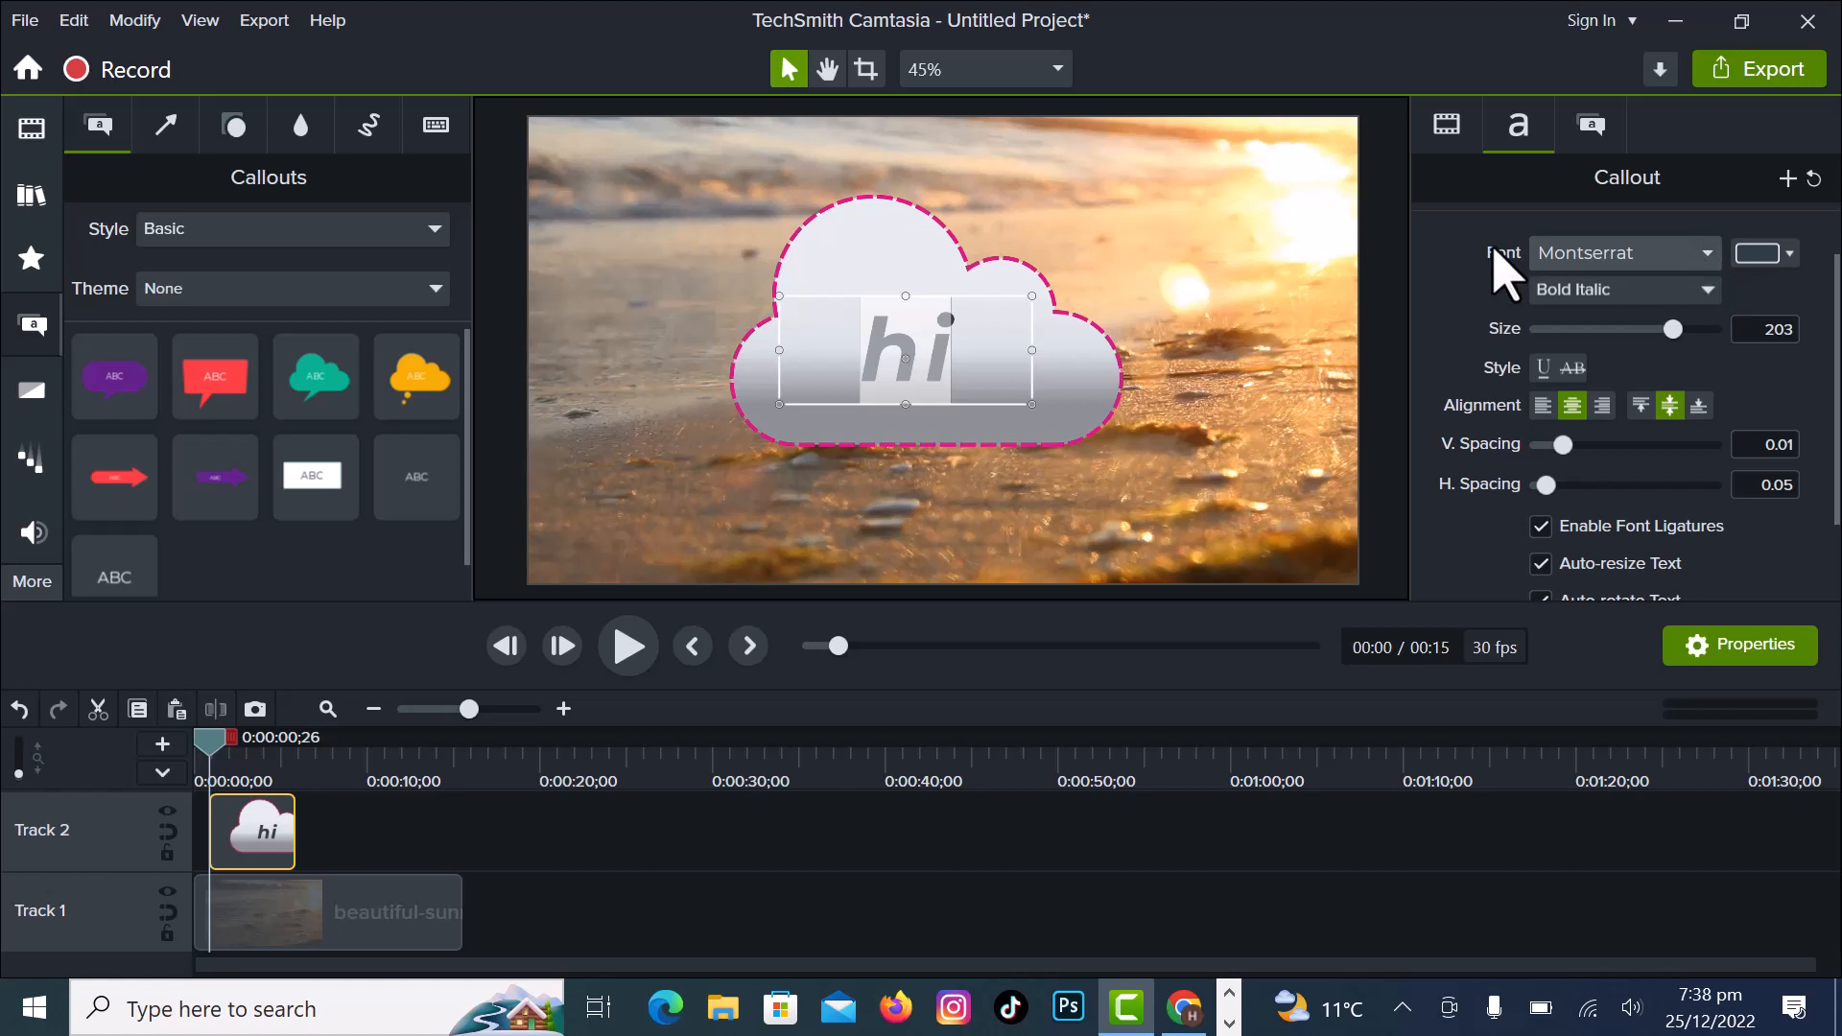
left_click(1708, 254)
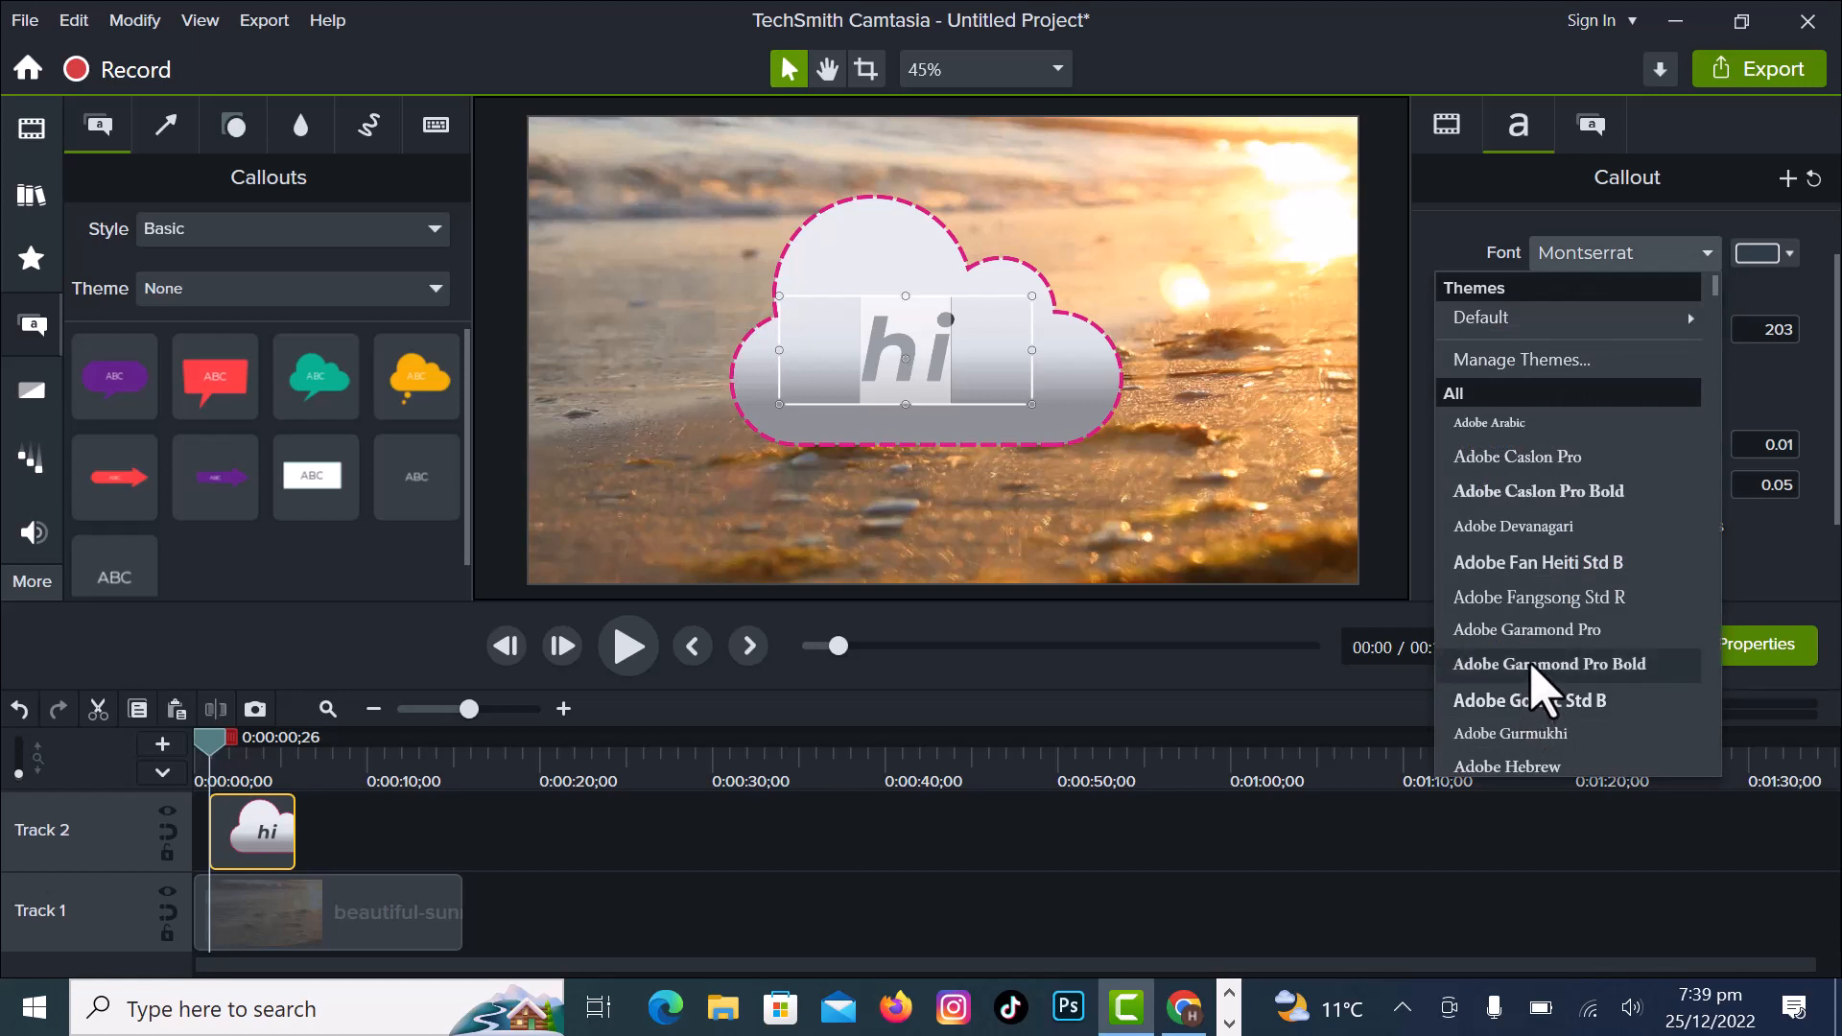
left_click(1533, 664)
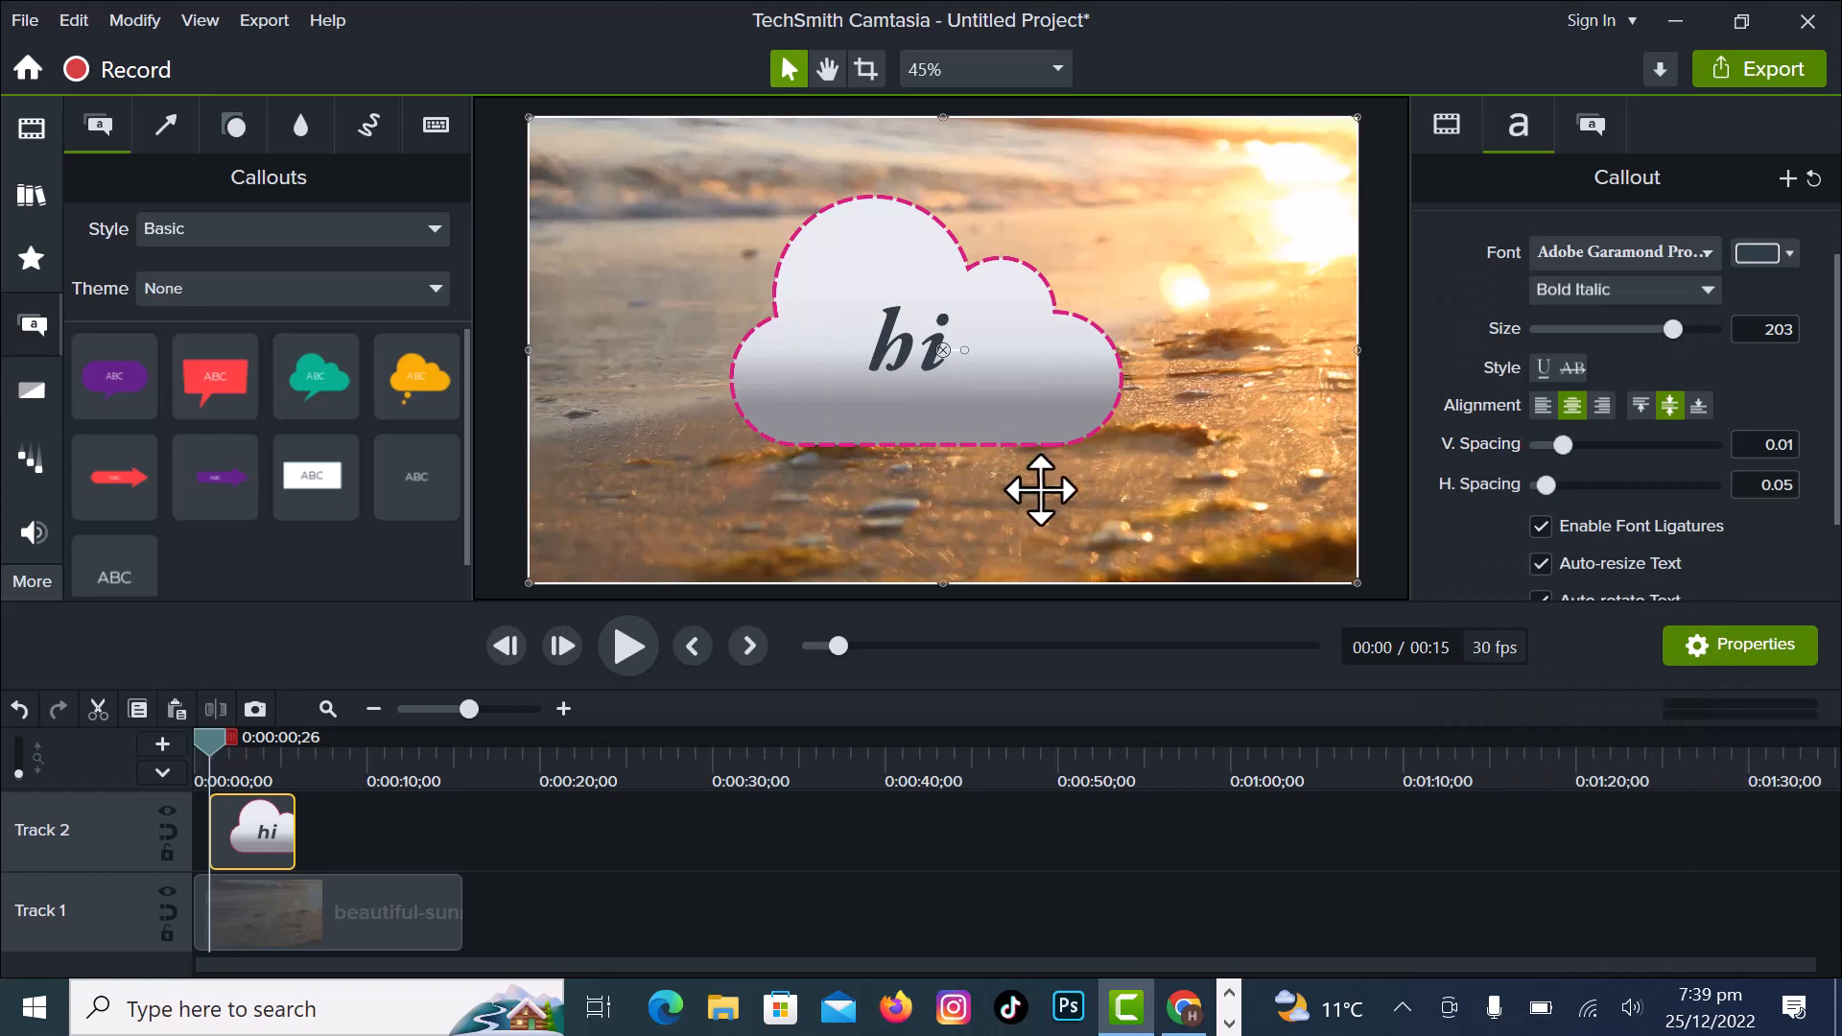
- Try shifting the beach video left on the canvas, preview the playback, then move the video back to position 0, 0
left_click(1041, 492)
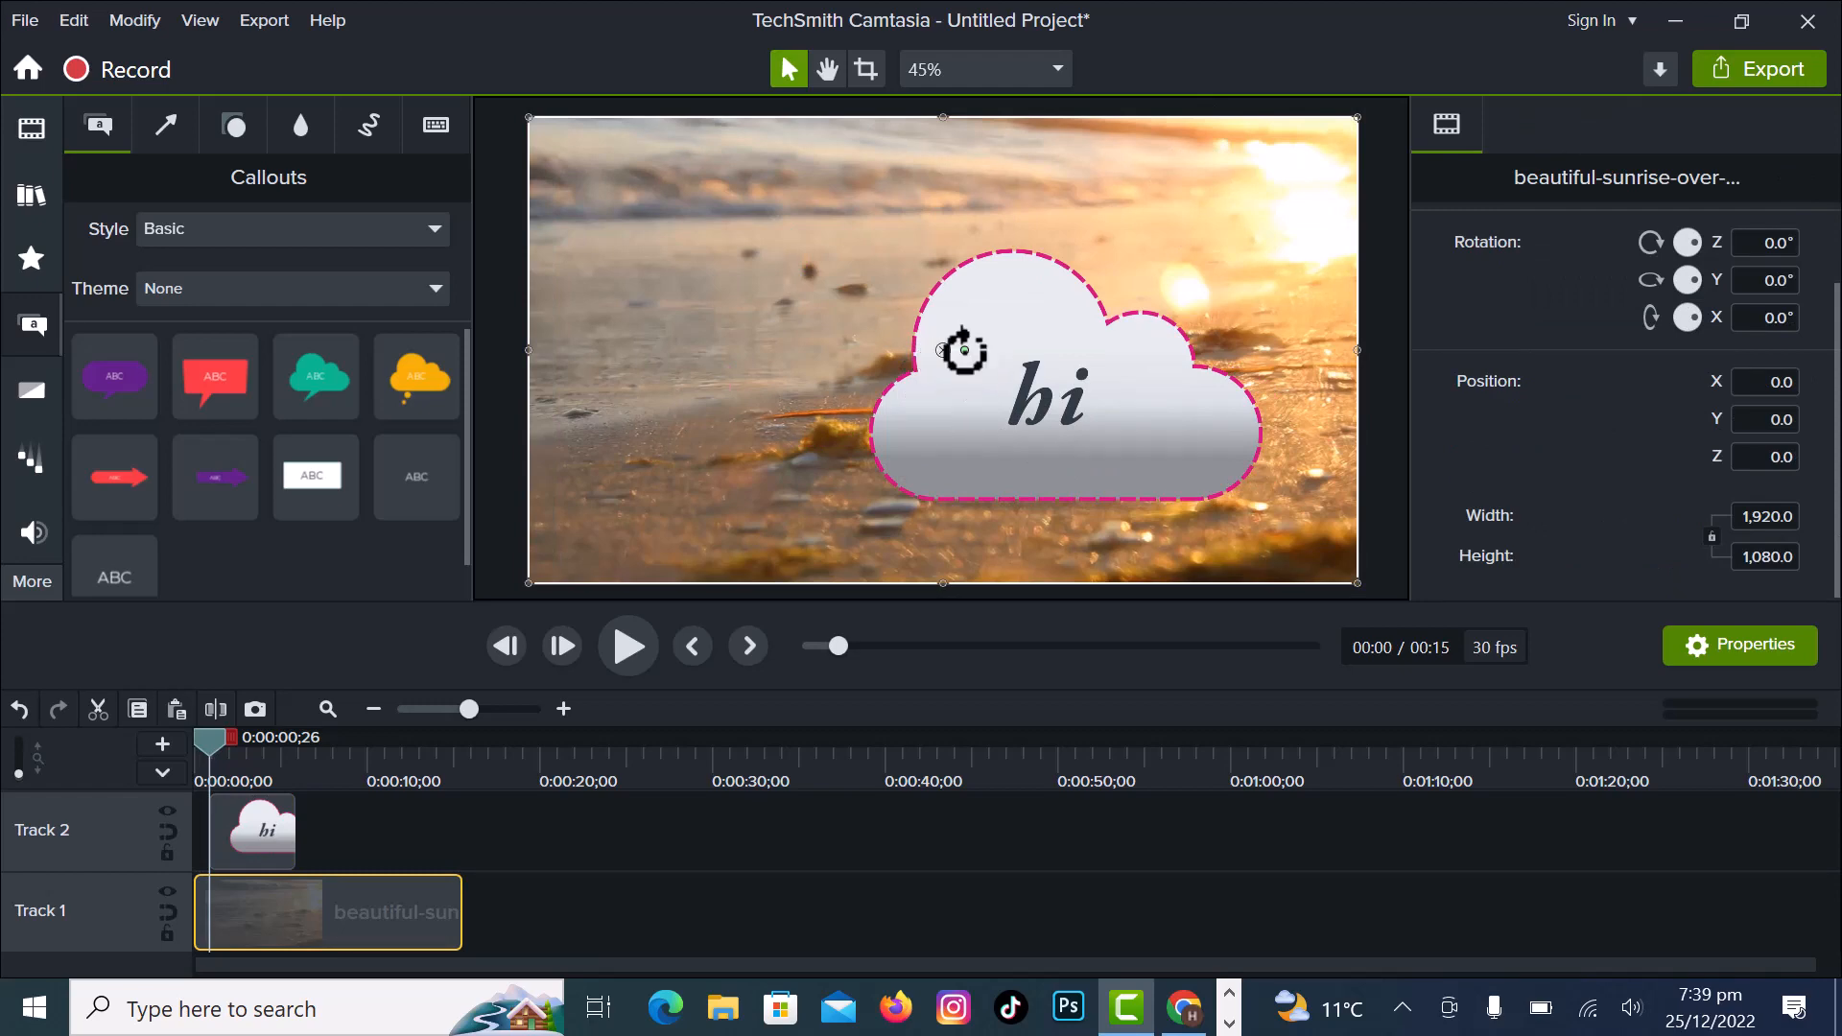
mouse_move(964, 351)
left_mouse_down()
mouse_move(971, 382)
mouse_move(941, 394)
mouse_move(918, 324)
mouse_move(958, 312)
mouse_move(970, 351)
mouse_move(930, 308)
mouse_move(938, 349)
mouse_move(962, 329)
mouse_move(937, 334)
mouse_move(942, 355)
mouse_move(959, 288)
mouse_move(958, 383)
mouse_move(921, 358)
mouse_move(934, 336)
mouse_move(954, 345)
left_mouse_up()
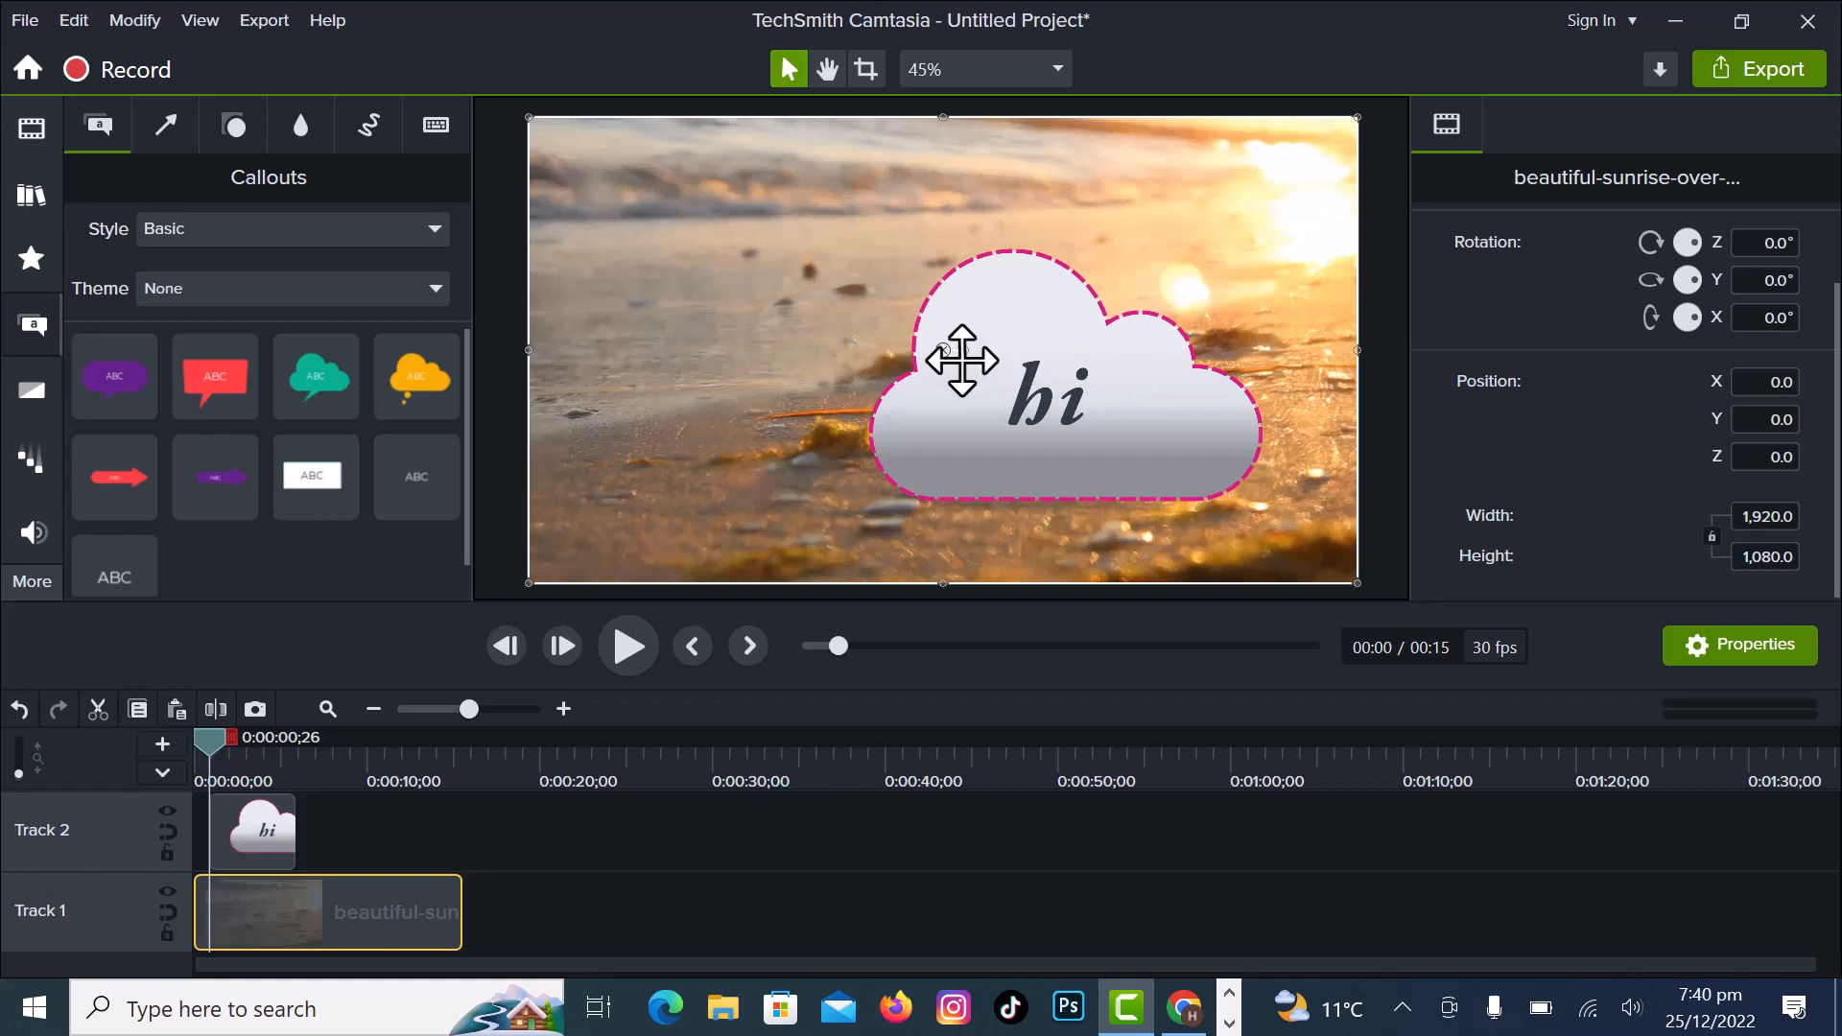
left_click_drag(945, 351, 609, 320)
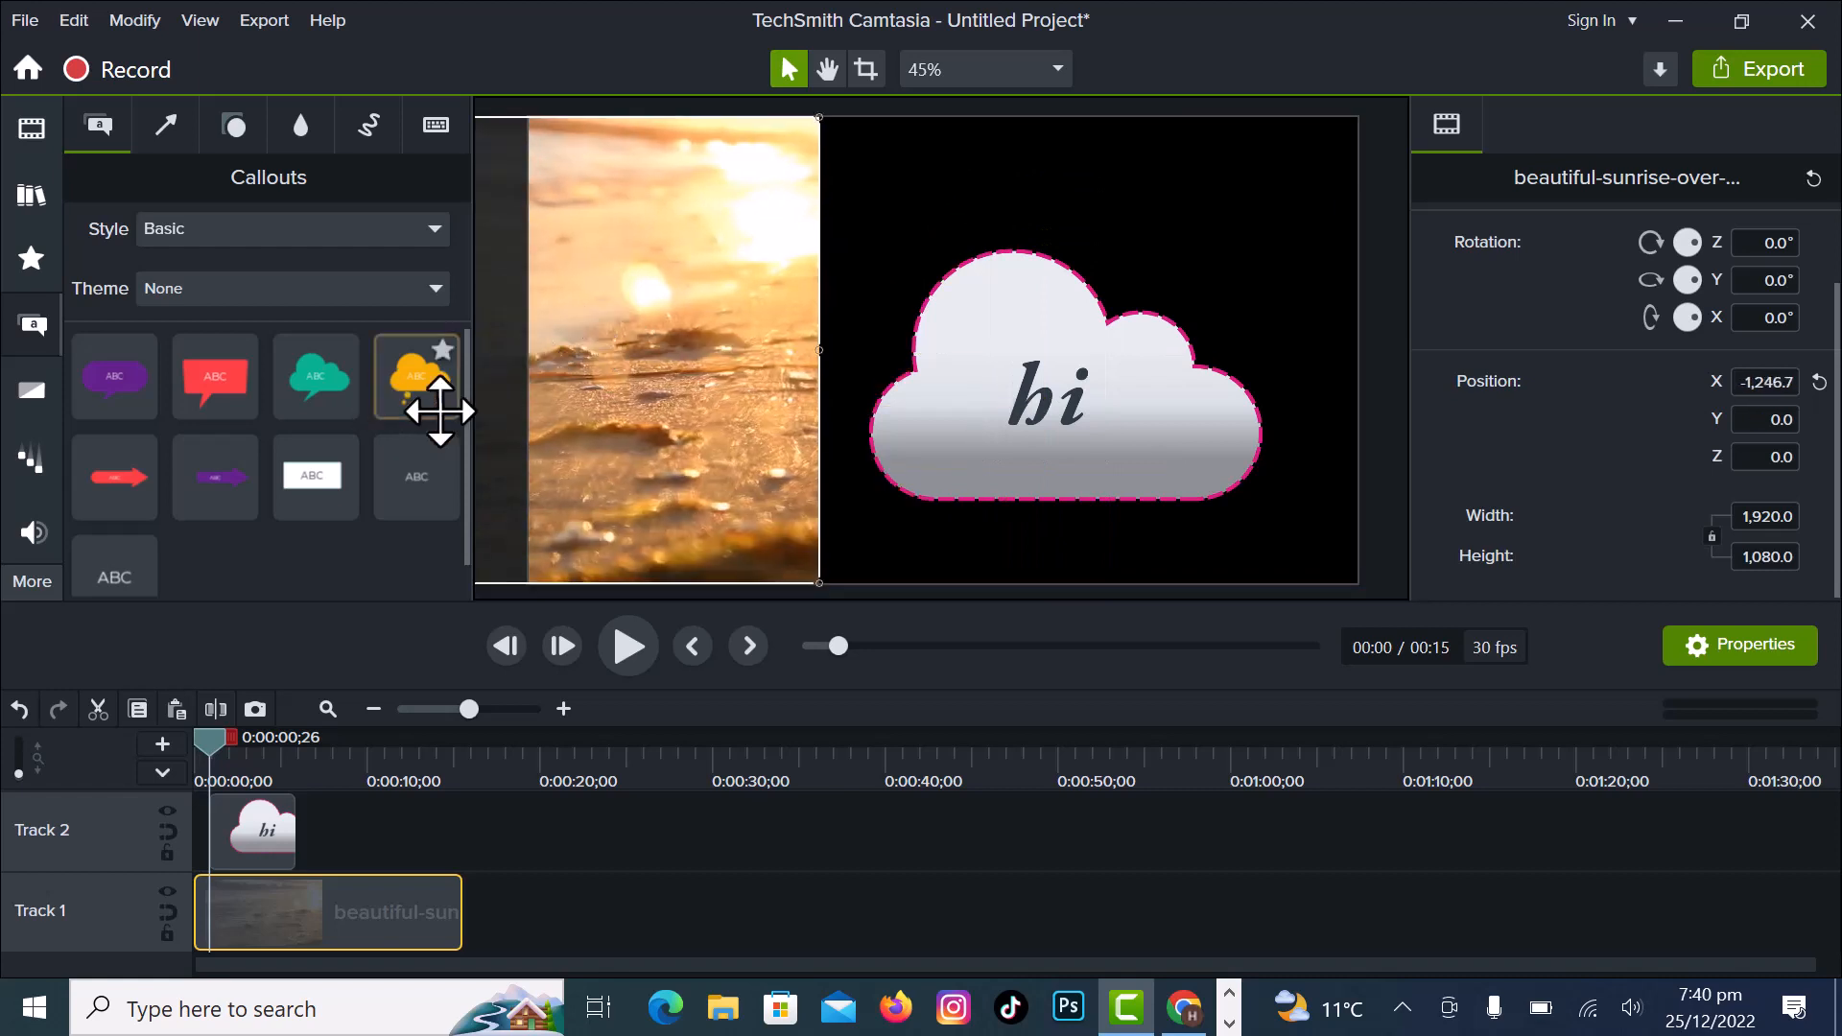
left_click(626, 648)
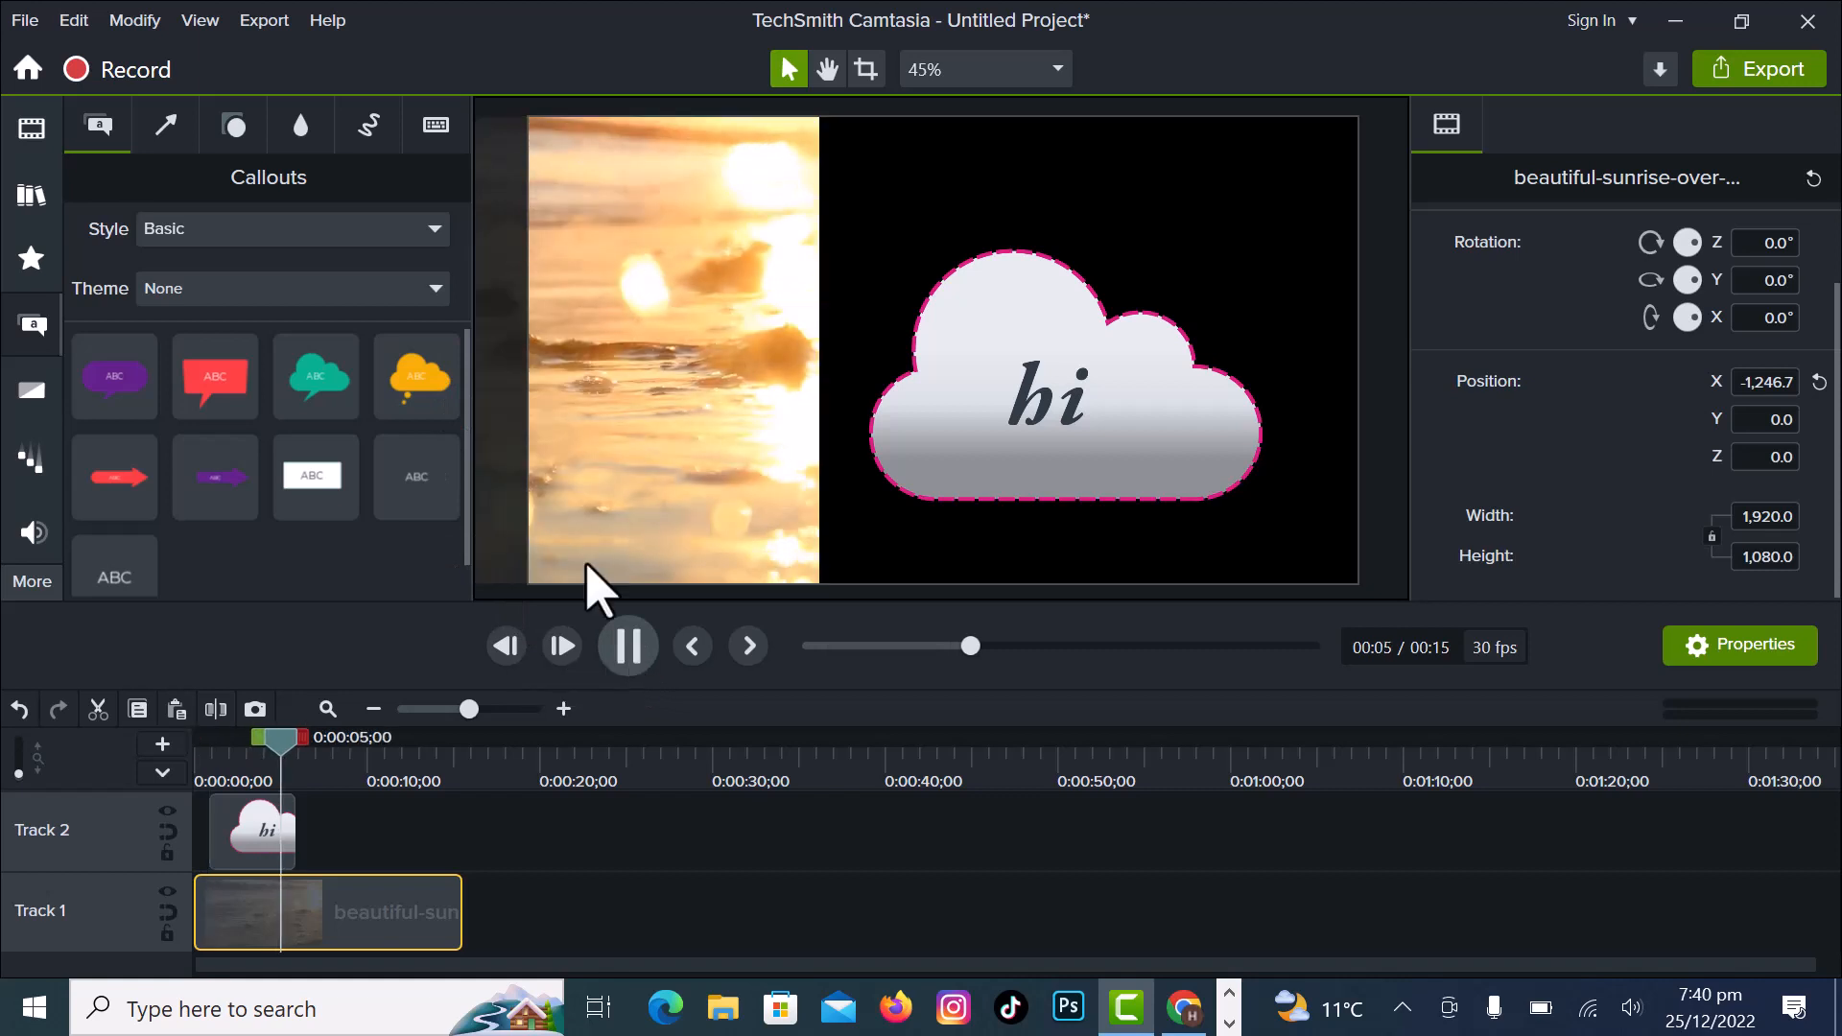
left_click(629, 648)
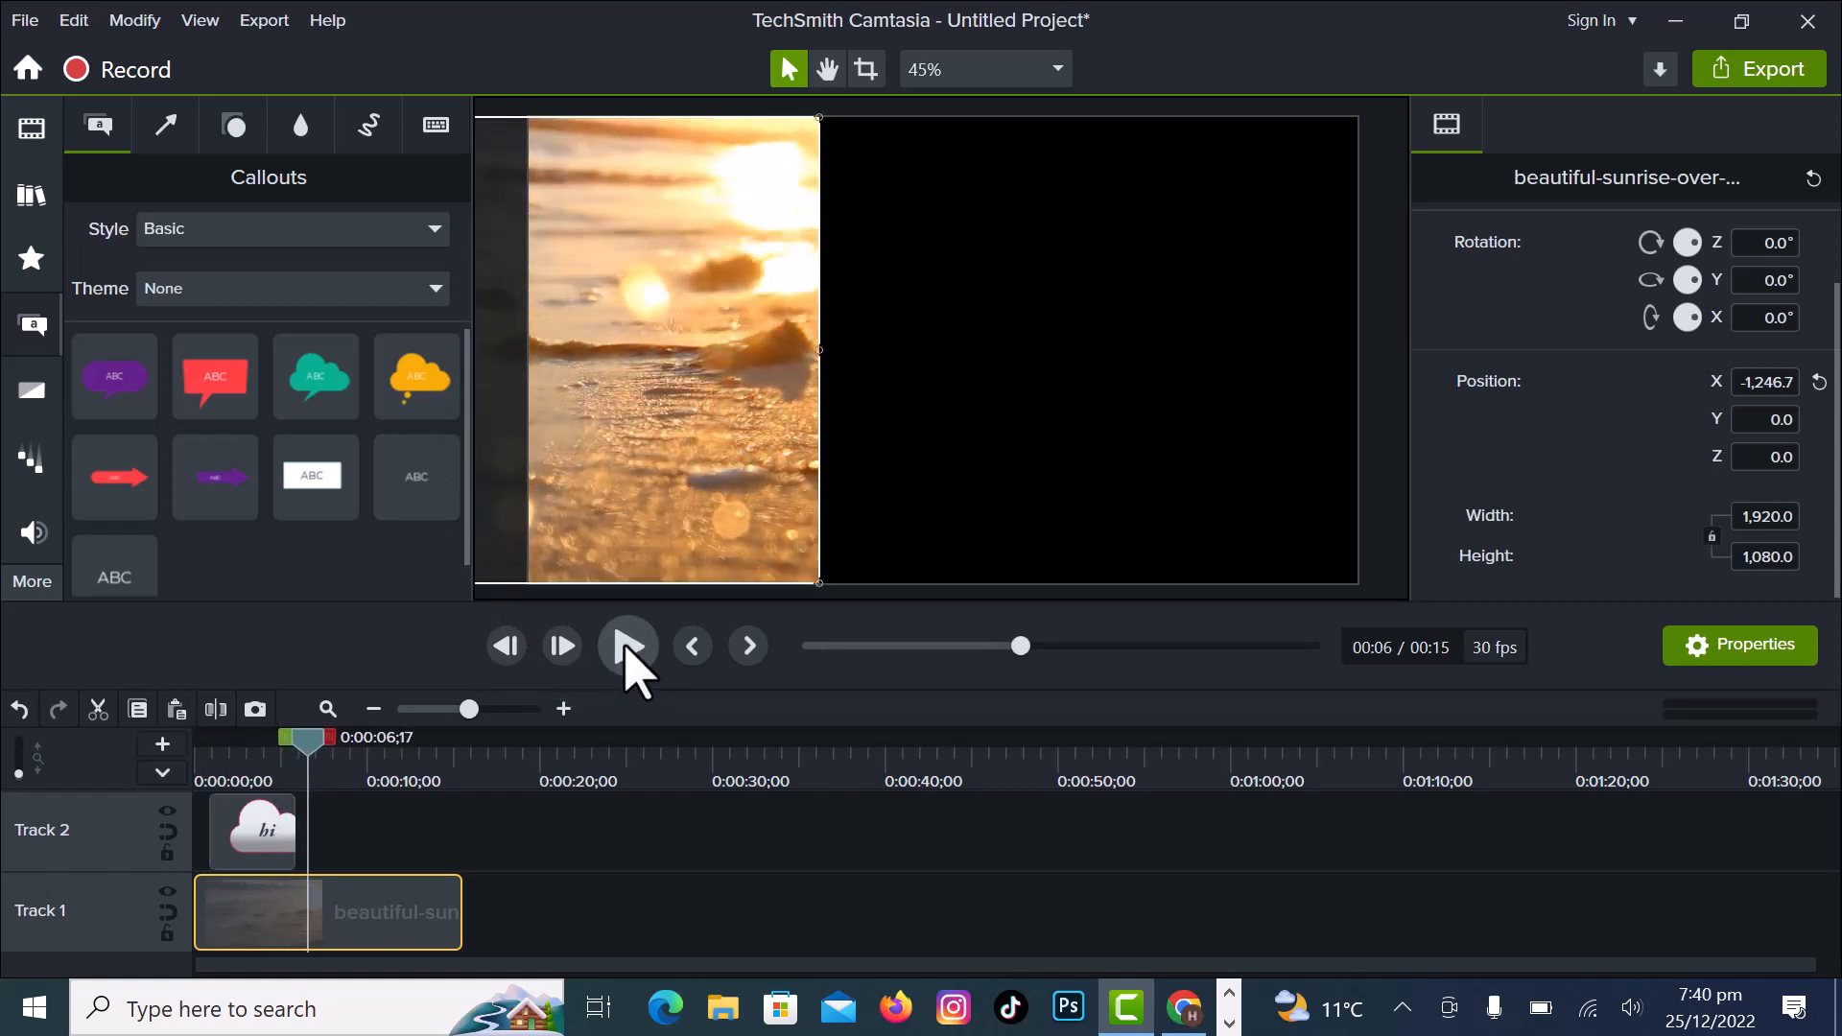
left_click_drag(711, 415, 1246, 400)
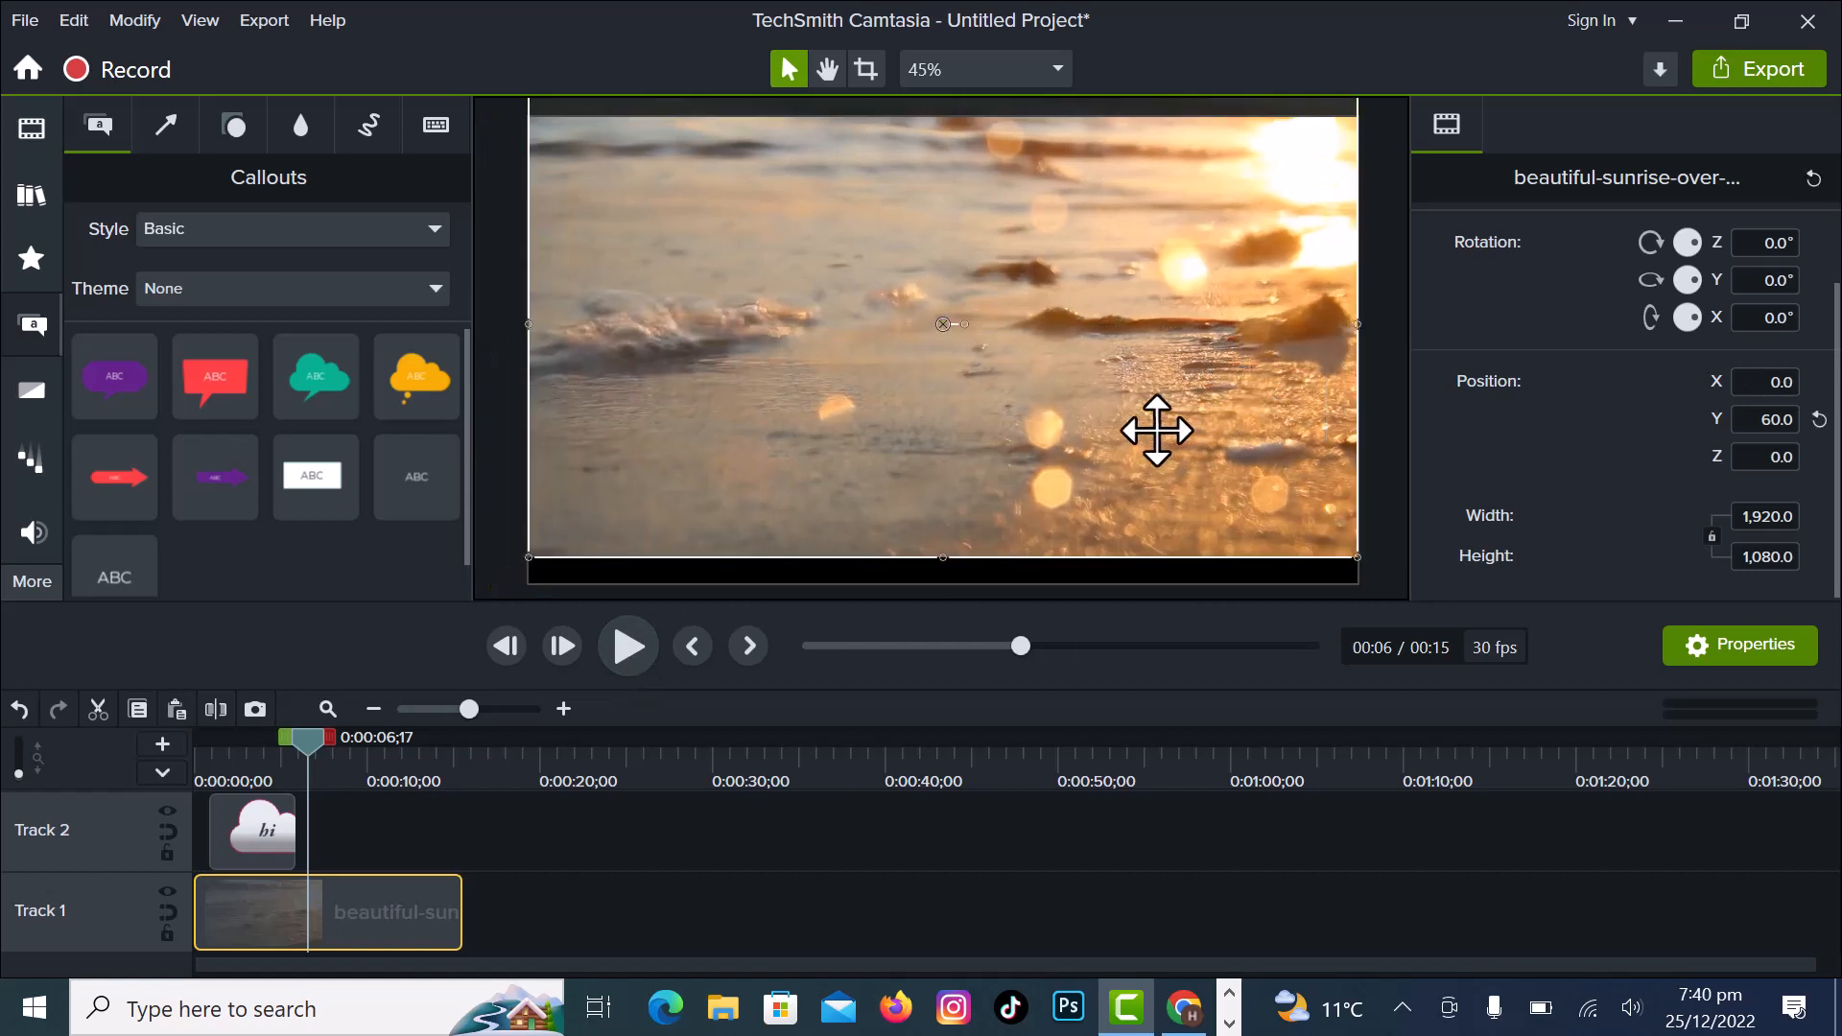
left_click_drag(1156, 436, 1159, 444)
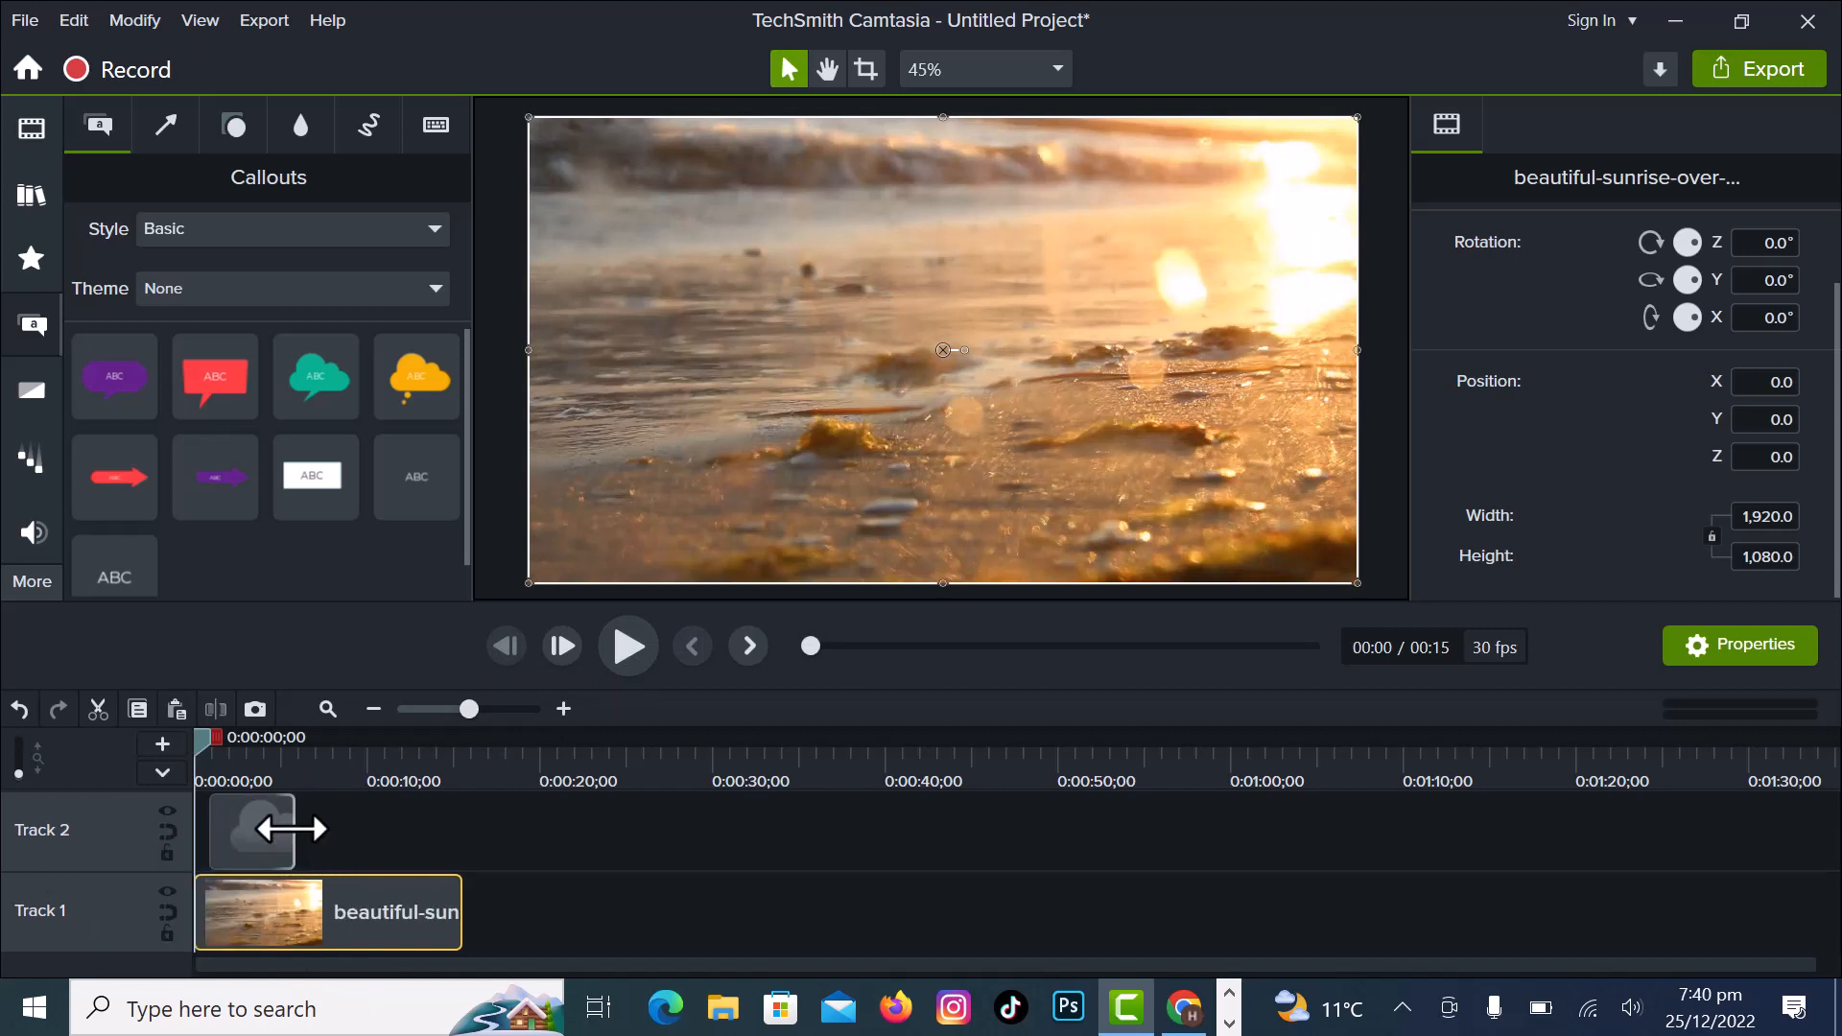
- Try a shorter callout clip on Track 2 and preview it, then extend the clip to the end of the beach video
left_click_drag(291, 829, 235, 841)
key("space")
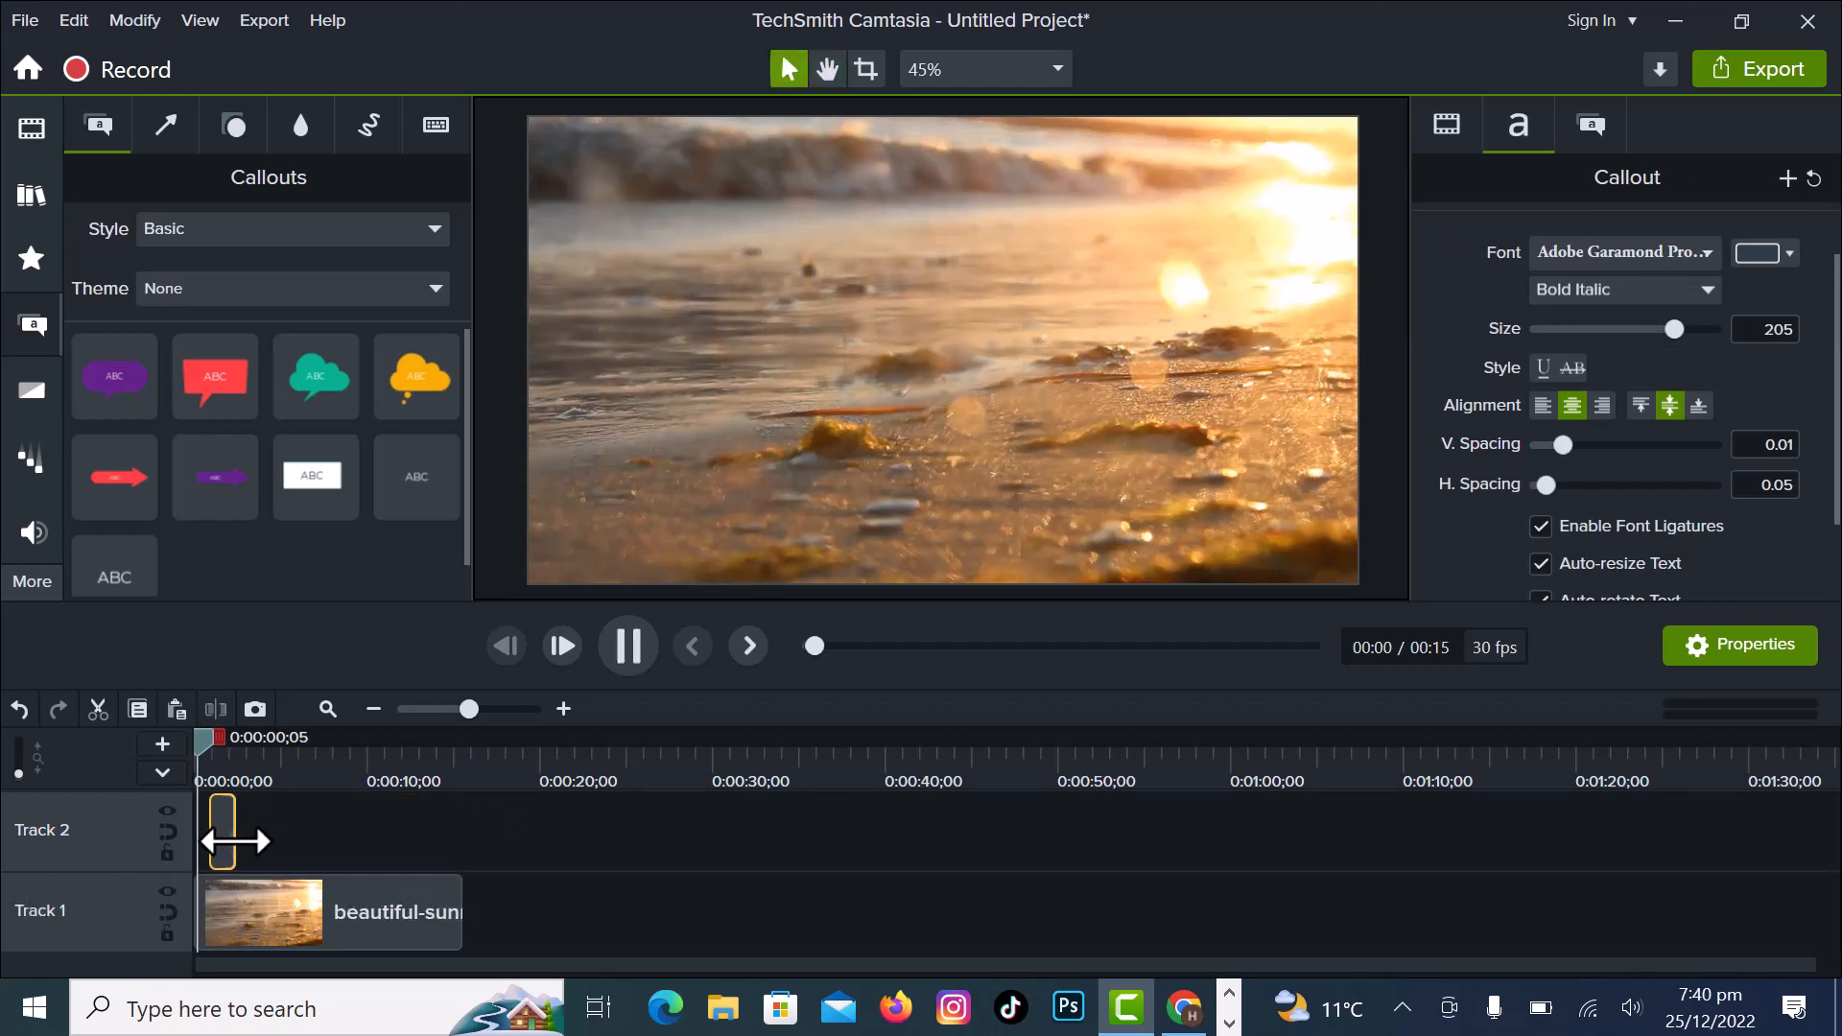
key("space")
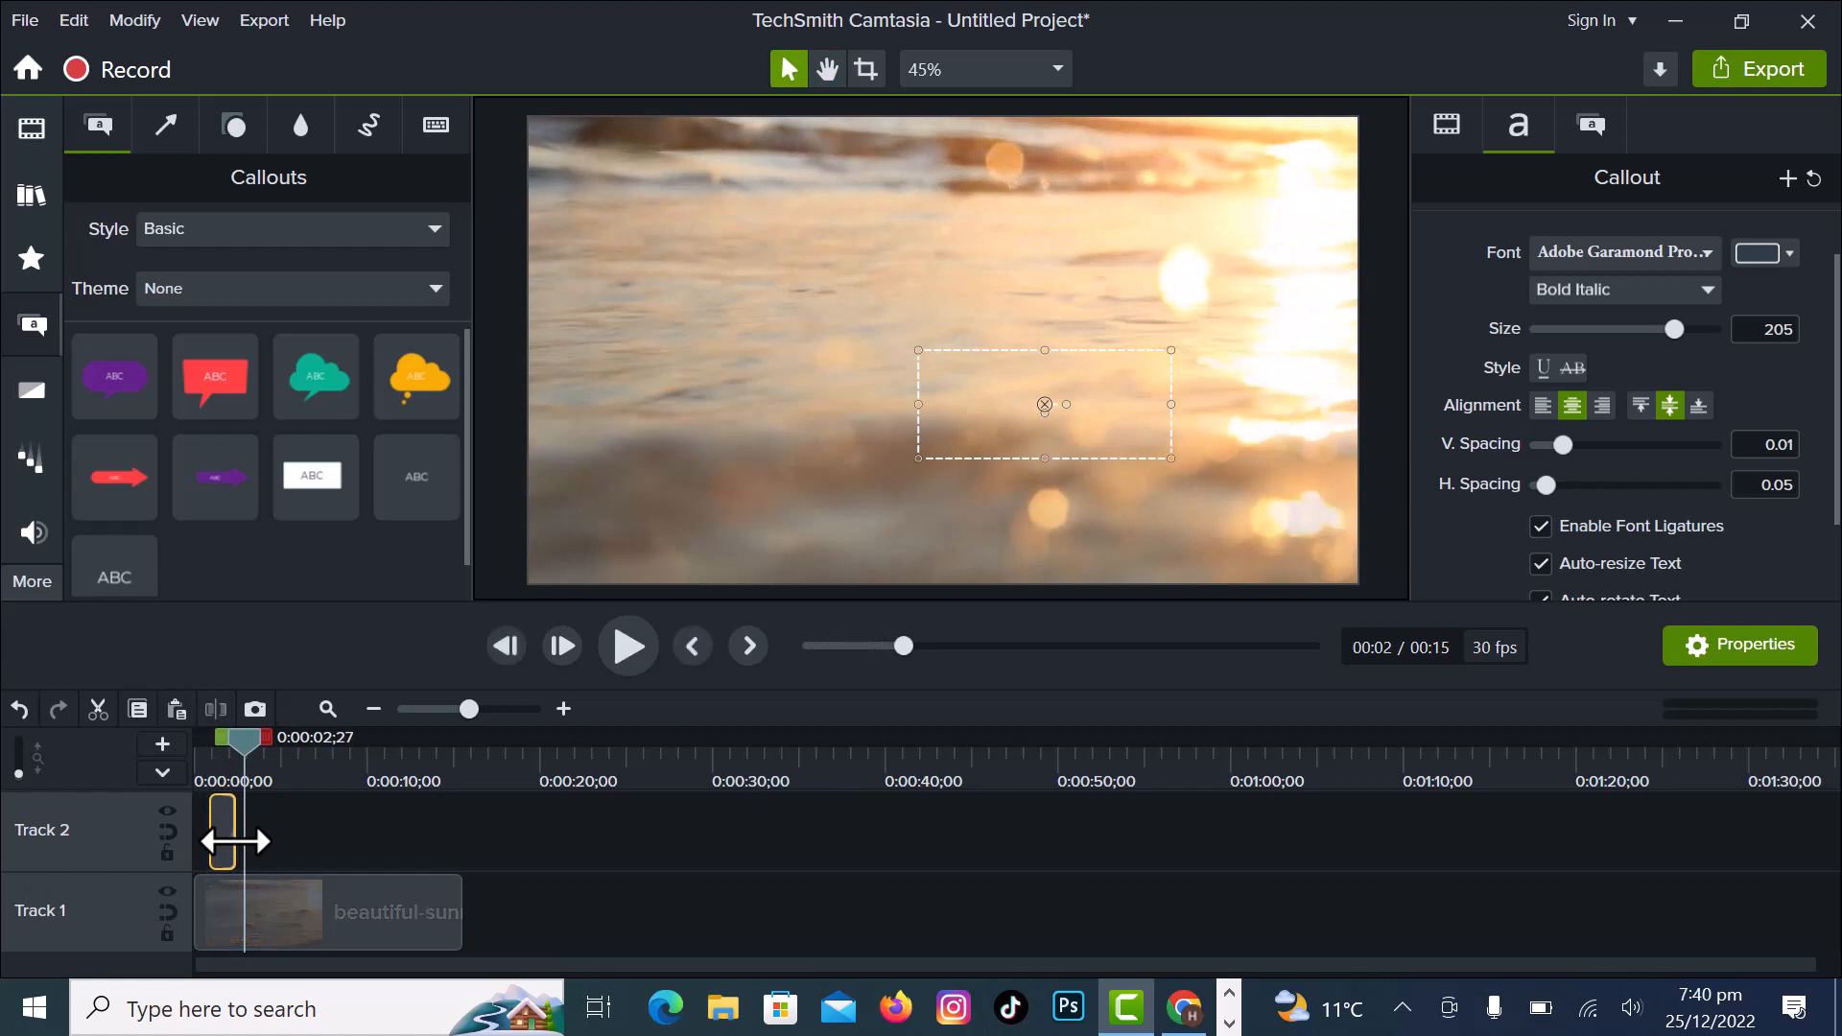
left_click_drag(234, 832, 462, 831)
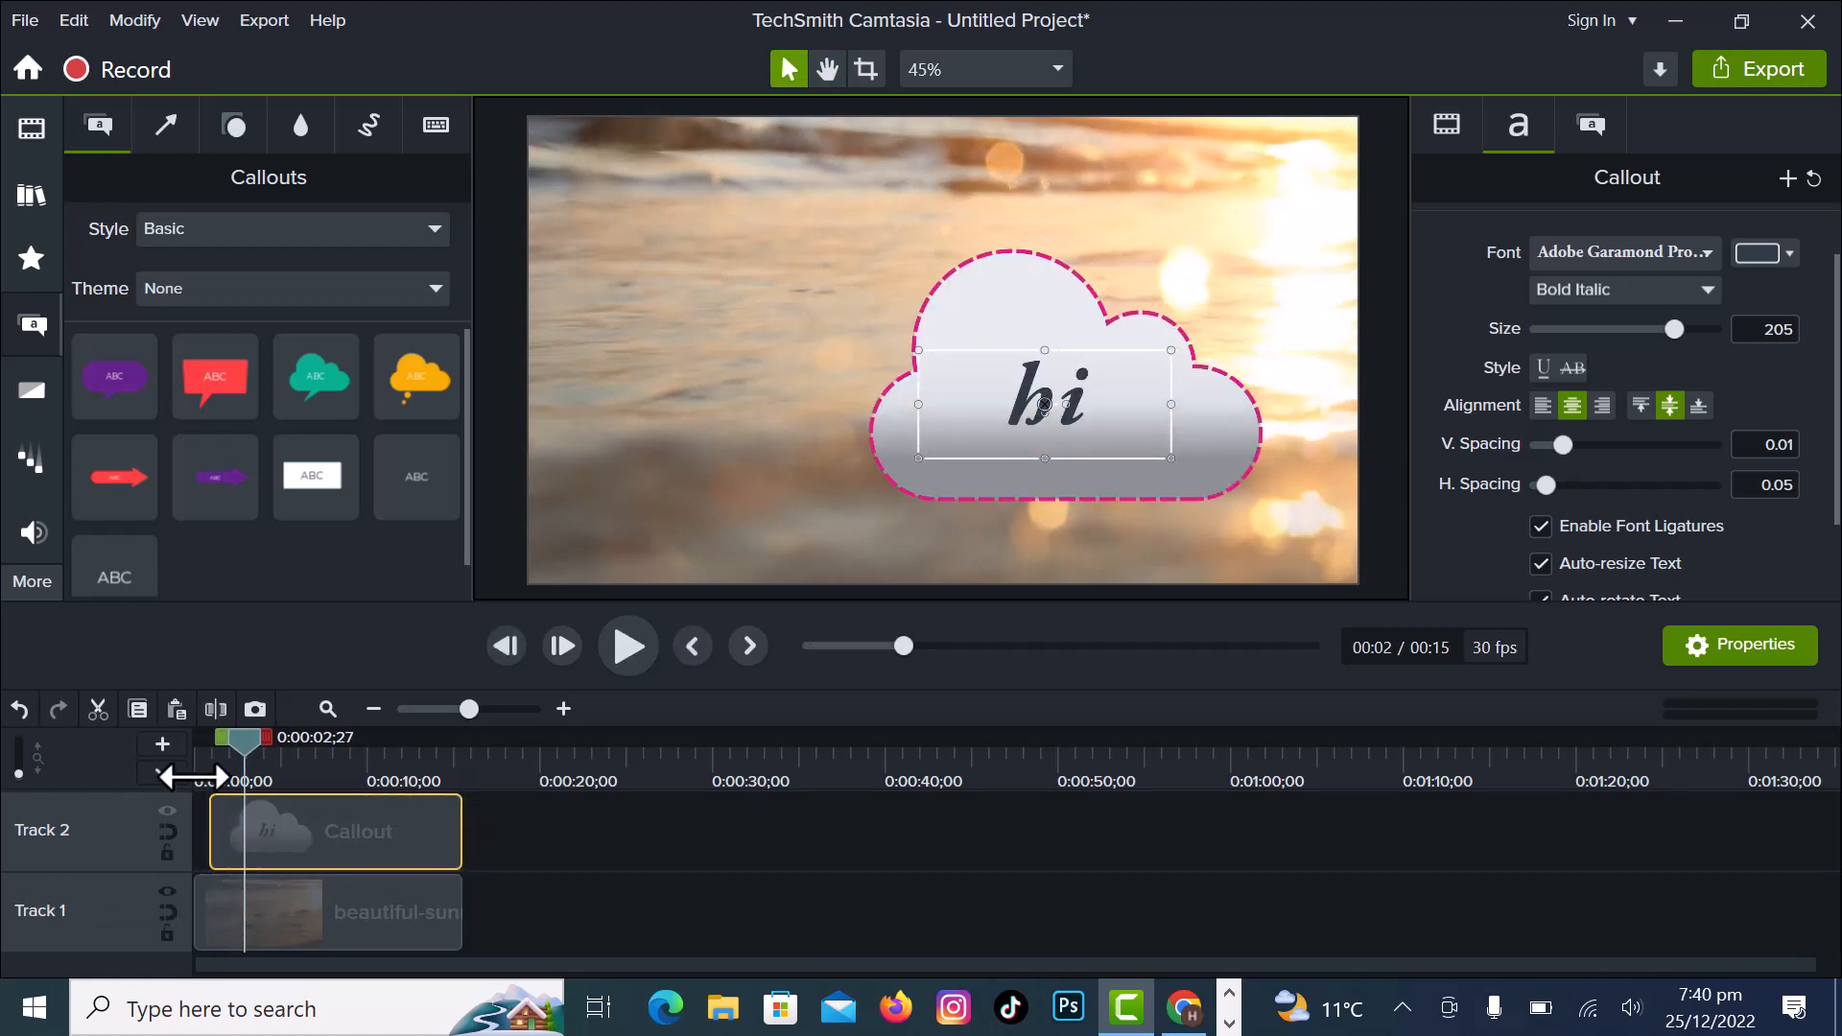
- Play the project from the beginning to preview the callout over the beach video, stopping around 7 seconds
left_click_drag(244, 738, 94, 796)
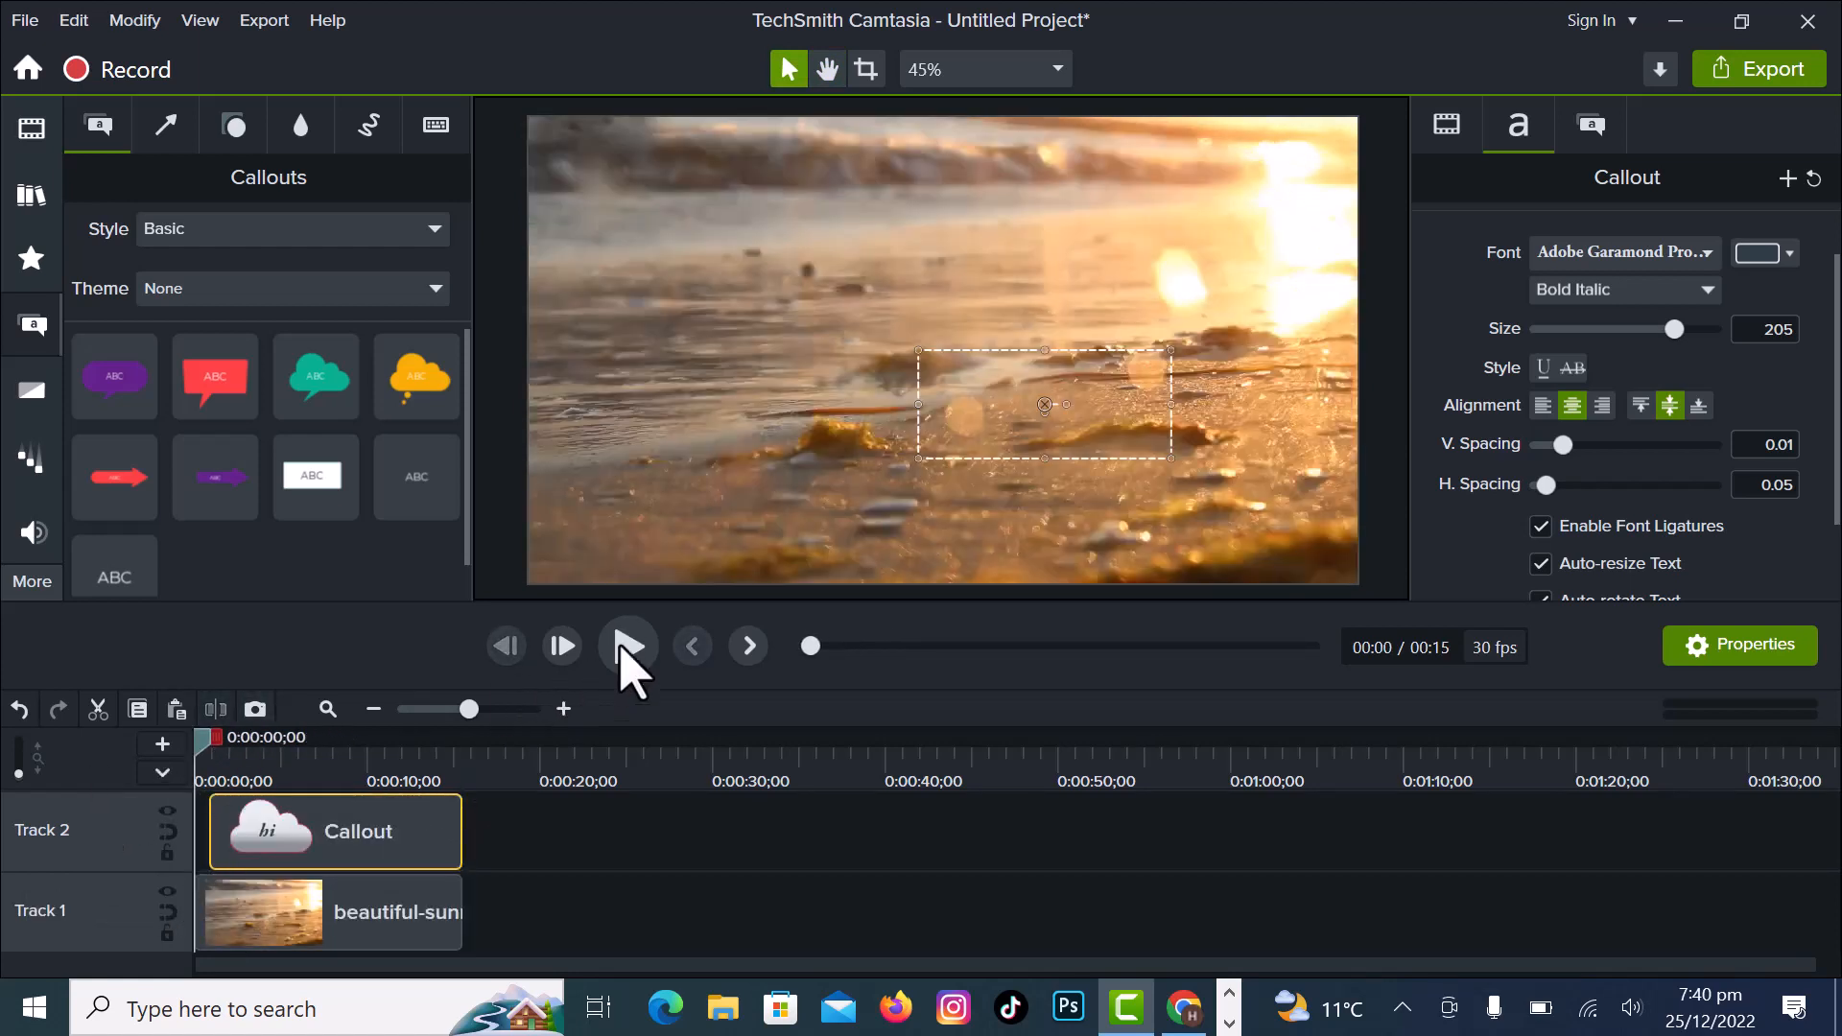
left_click(629, 660)
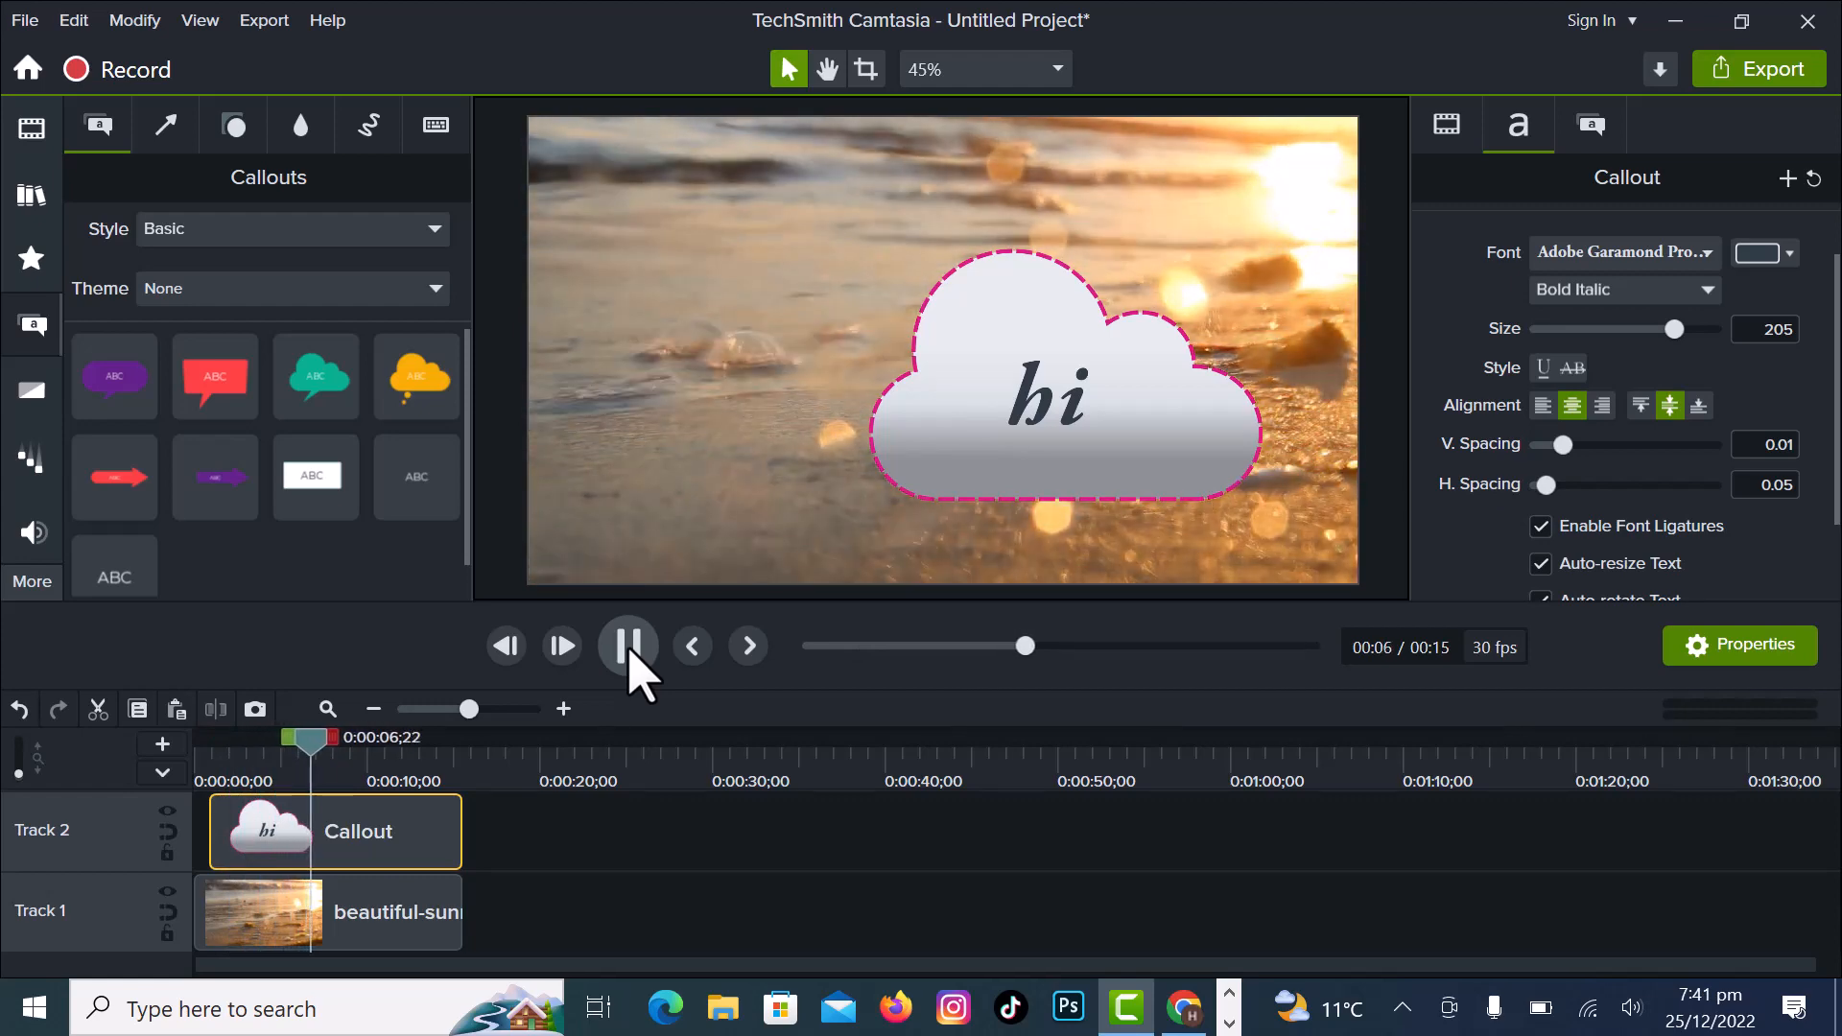
left_click(629, 647)
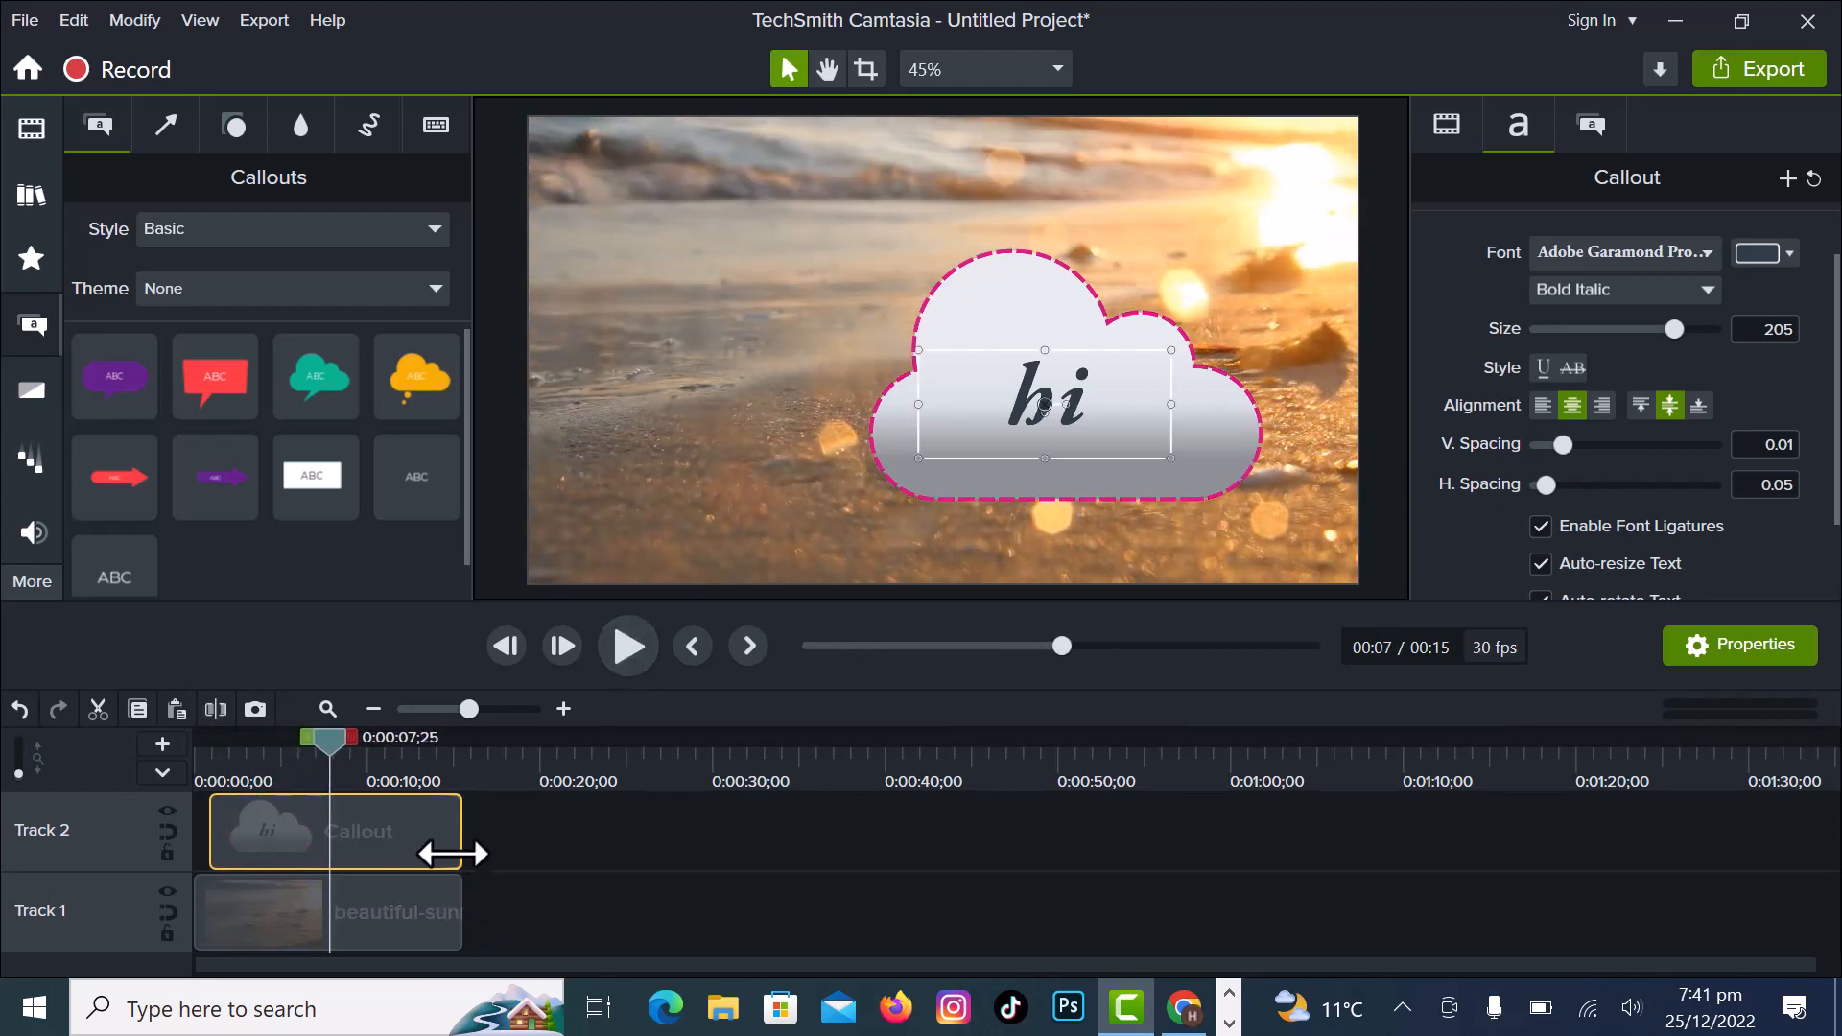
- Shorten the callout clip on Track 2 so it ends about 3 seconds into the timeline, and preview the rest of the video
left_click_drag(461, 844, 253, 855)
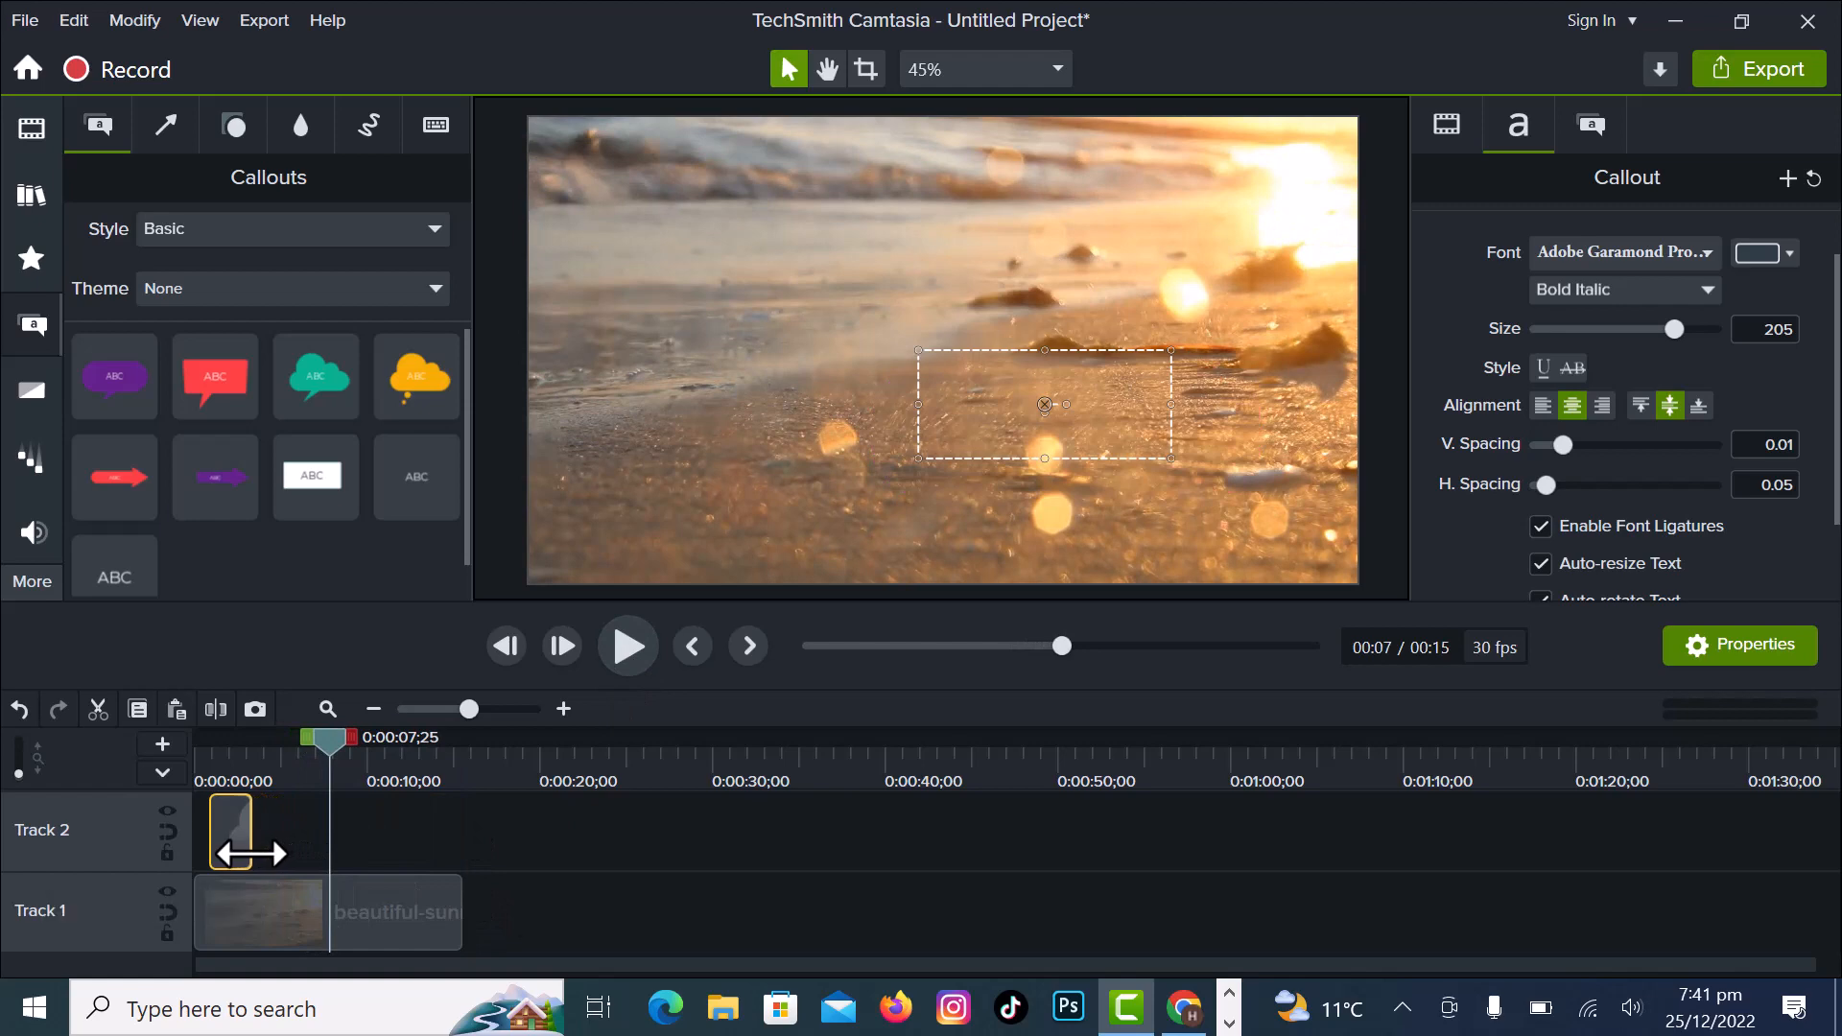
left_click(629, 648)
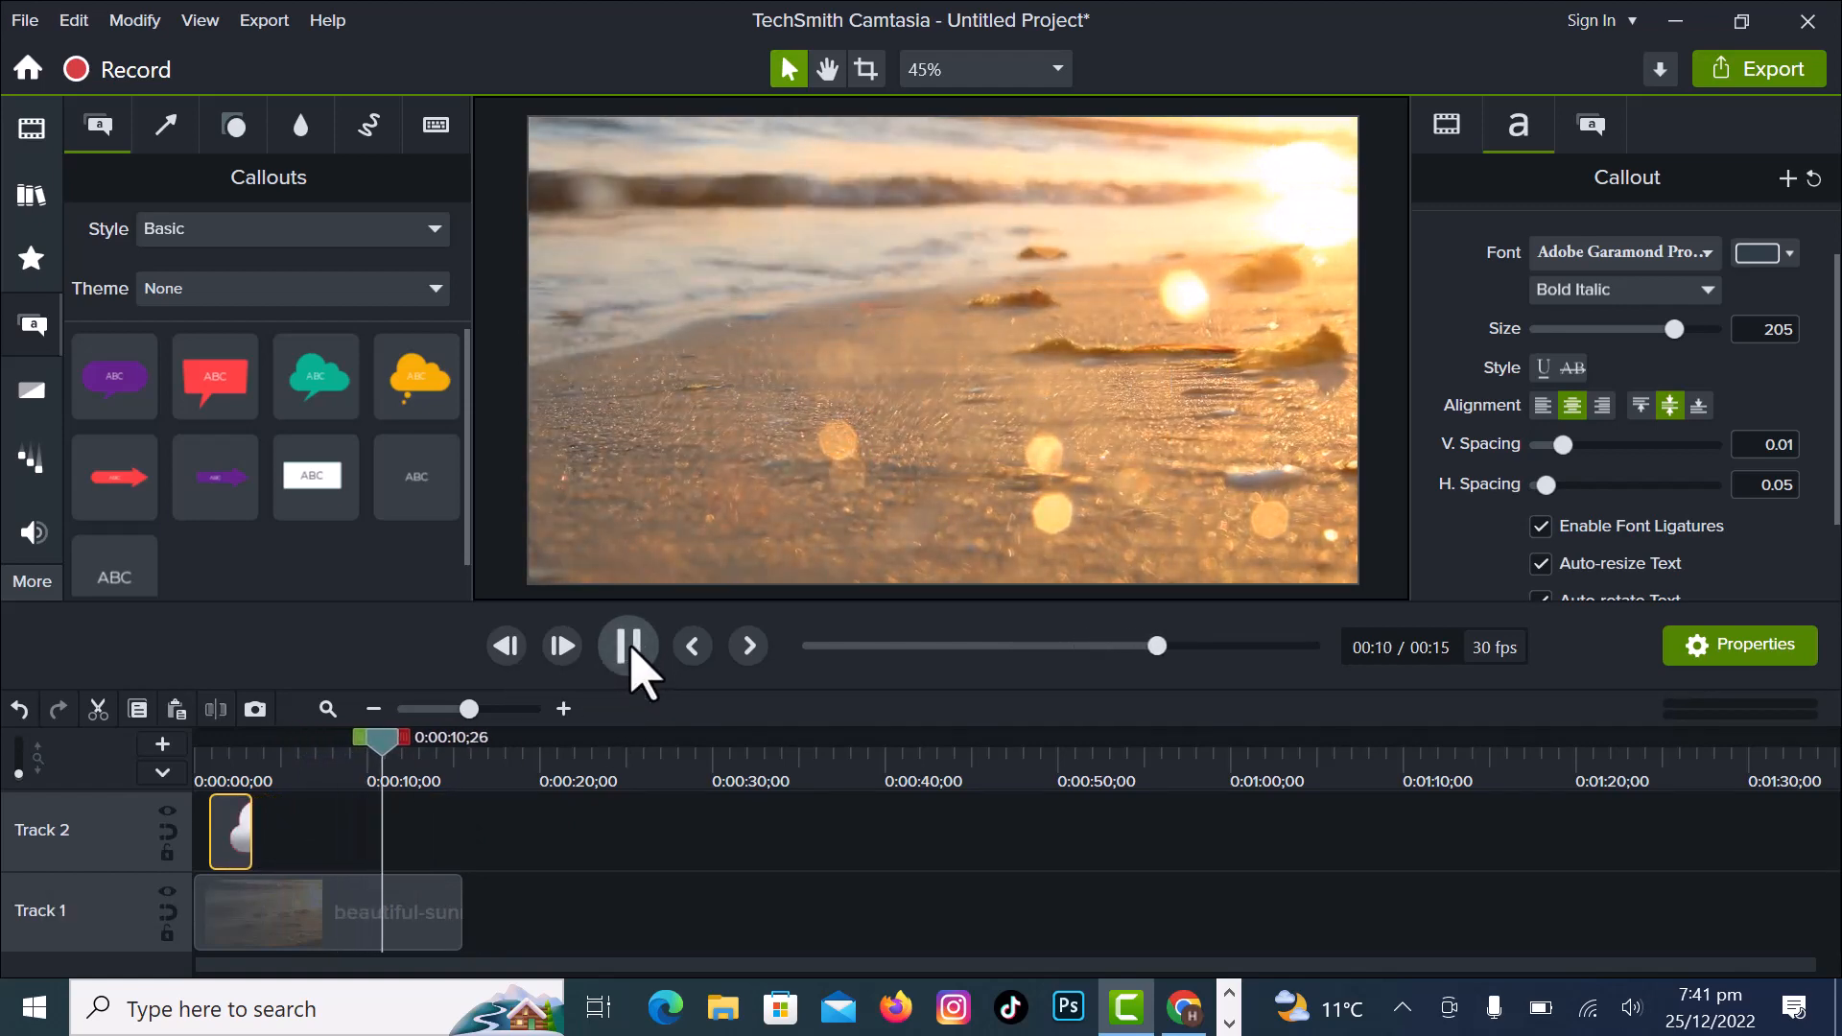
left_click(629, 648)
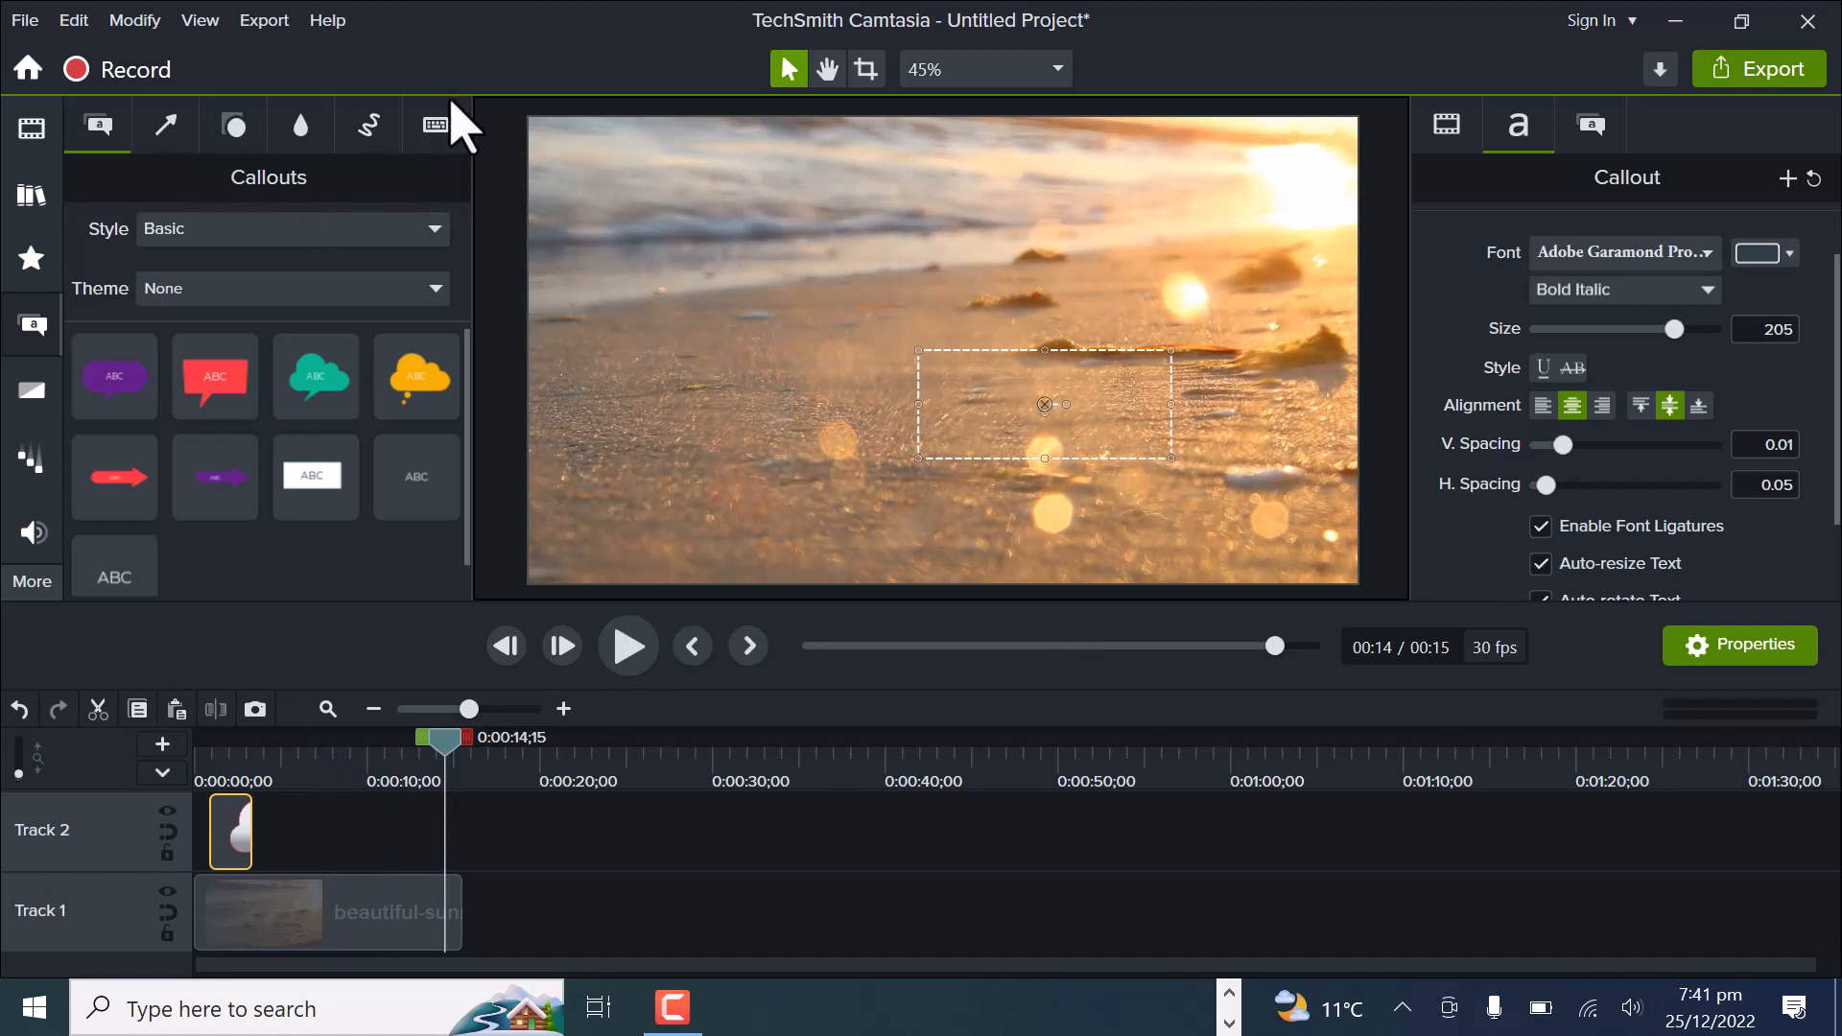